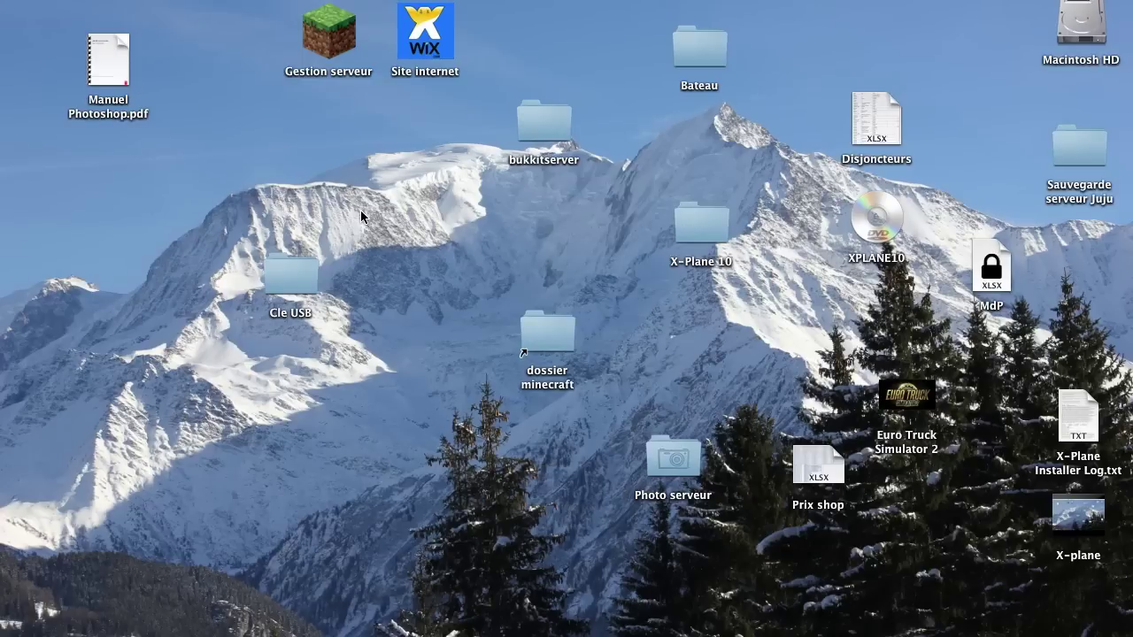
- Search Google in Safari for "checklister x plane 10" and open the WikXPlane result "Plugins : Checklister"
left_click(66, 630)
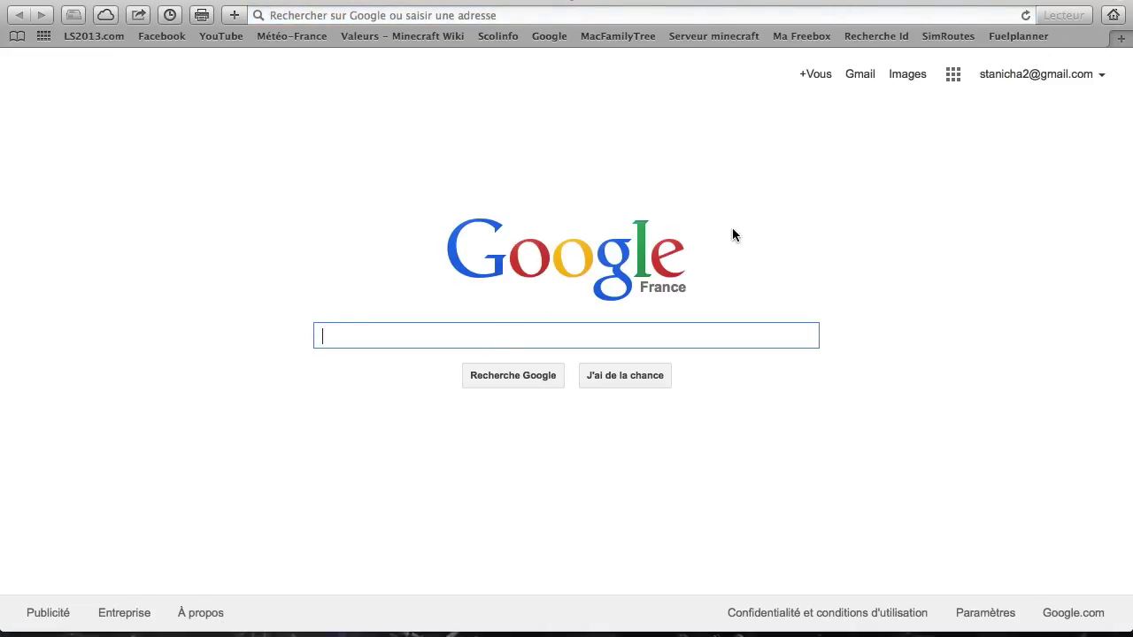
type("check")
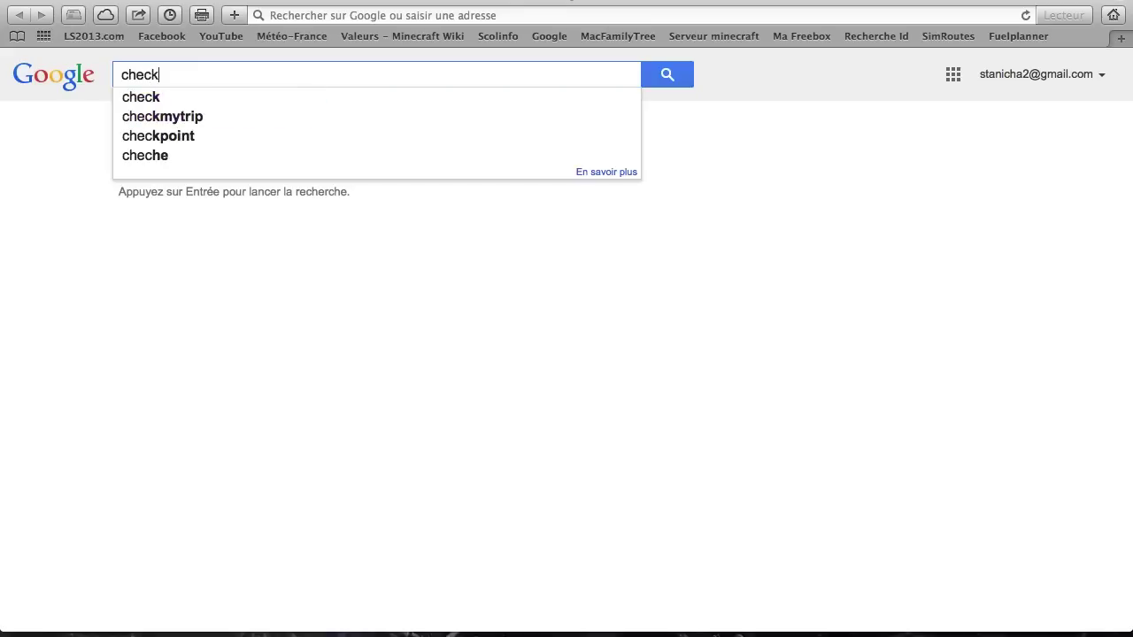
type("lister x plane 10")
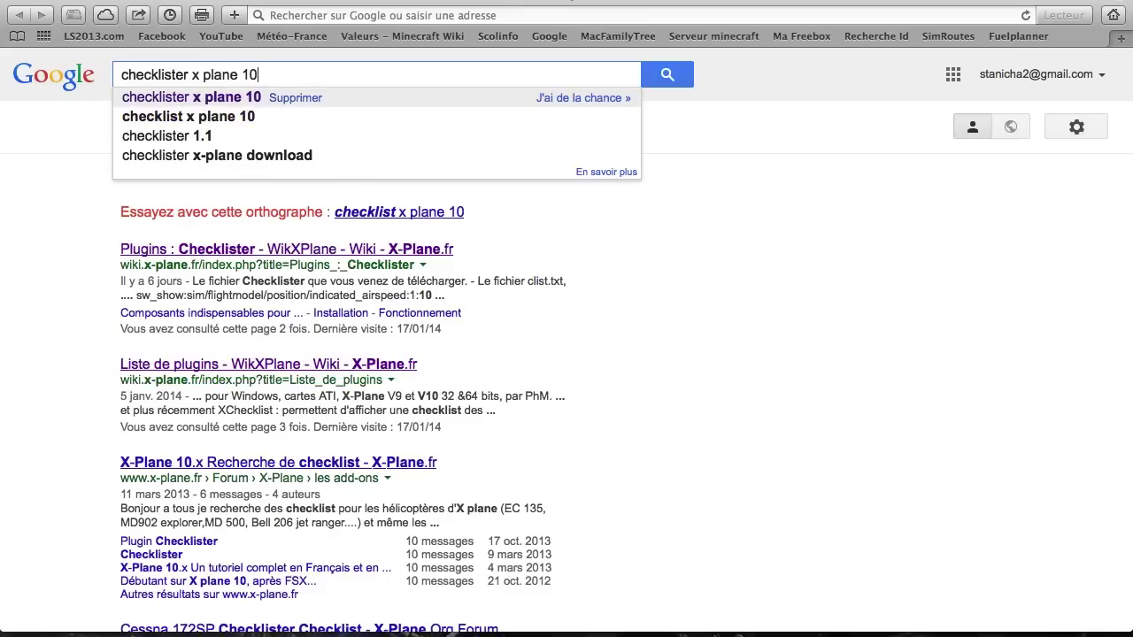
key("Return")
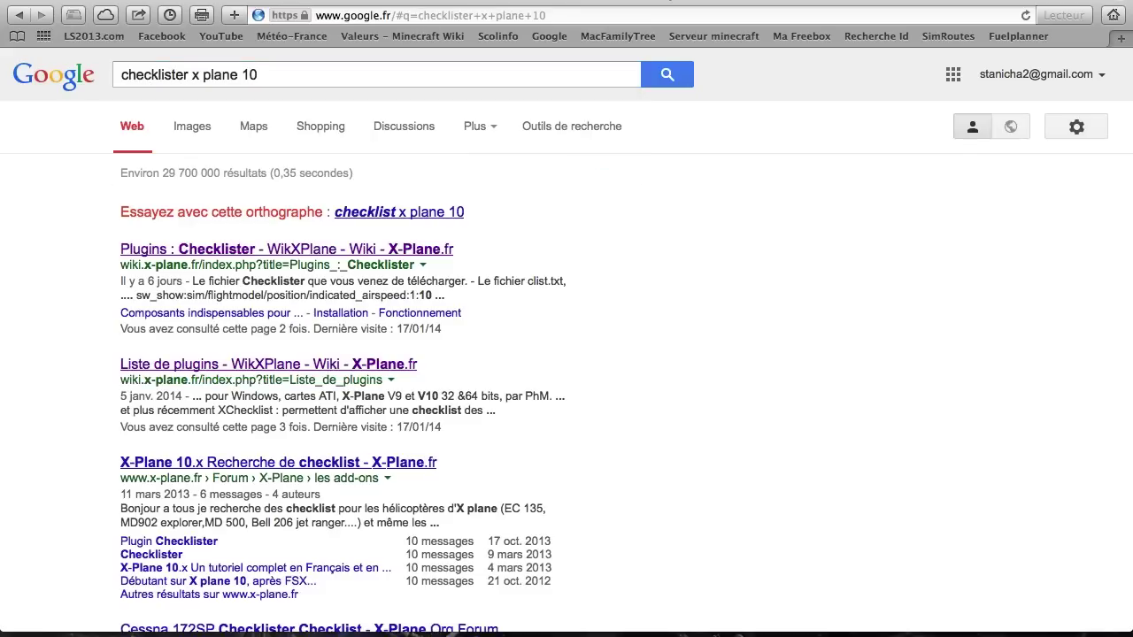
left_click(229, 255)
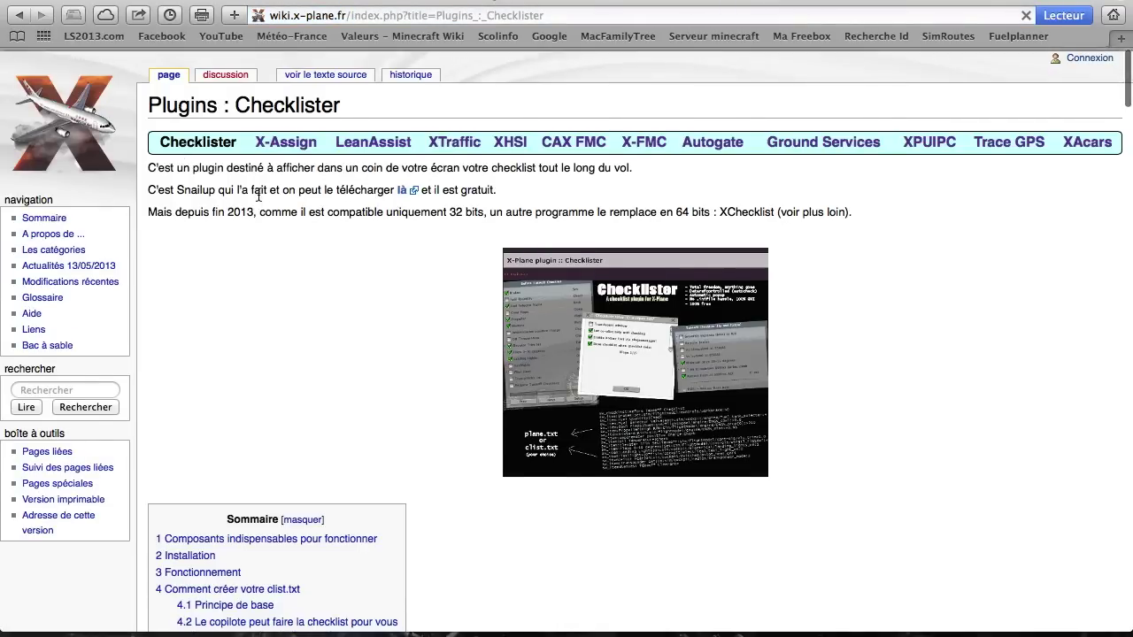
- Read through the Checklister wiki page, examining the section on copilot checklists, its example script and the Checklister commands
scroll(266, 192, "down", 10)
scroll(265, 192, "down", 20)
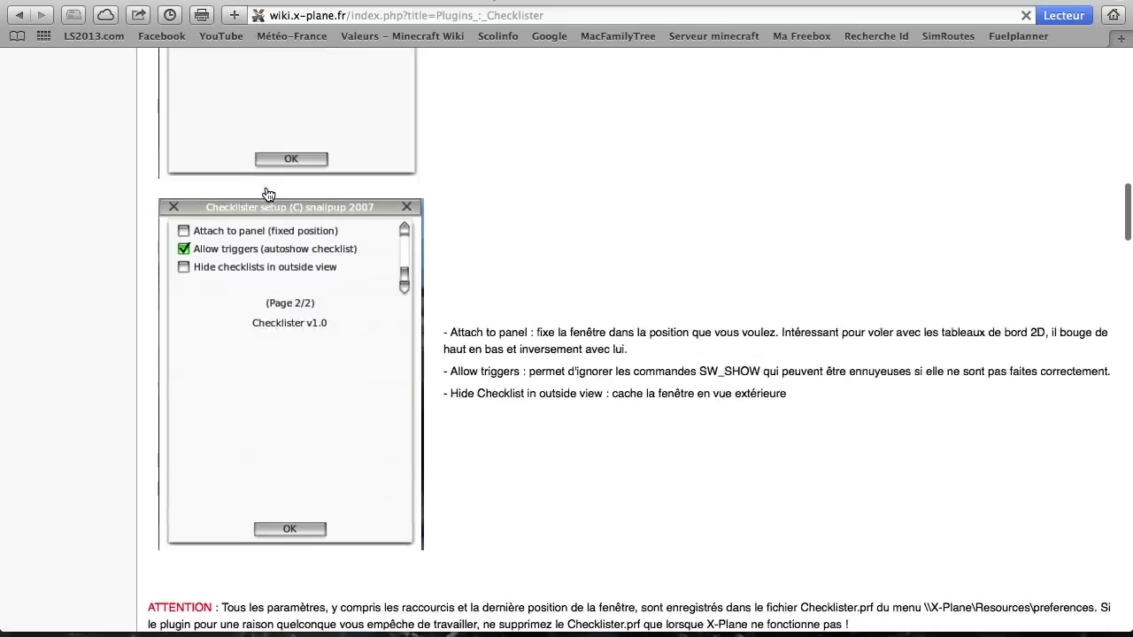
scroll(266, 186, "up", 2)
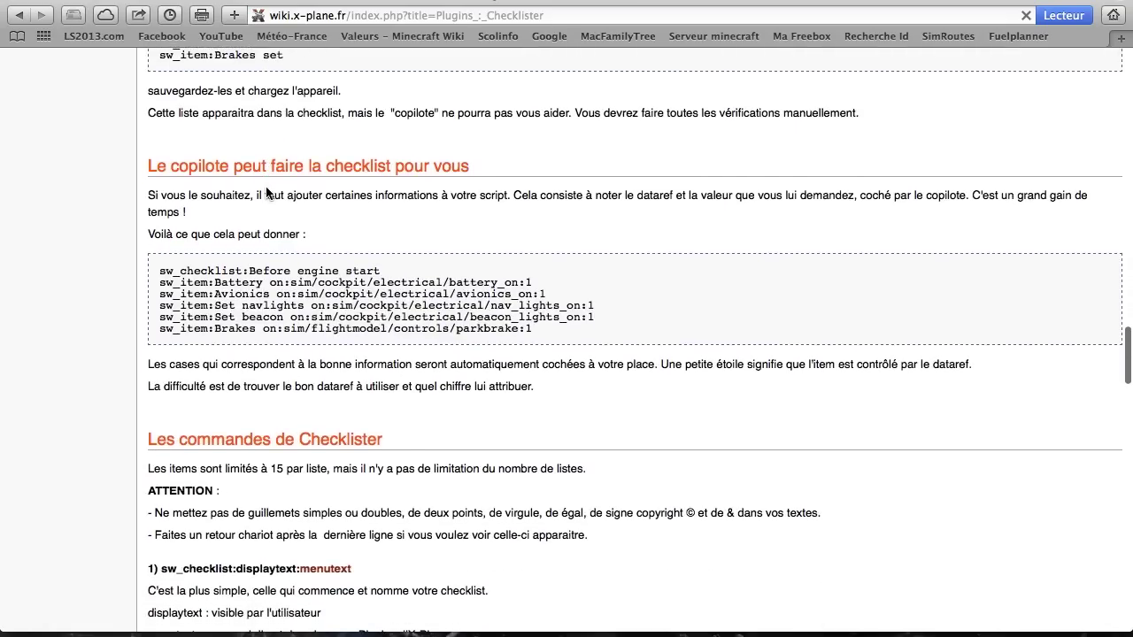
scroll(571, 285, "down", 5)
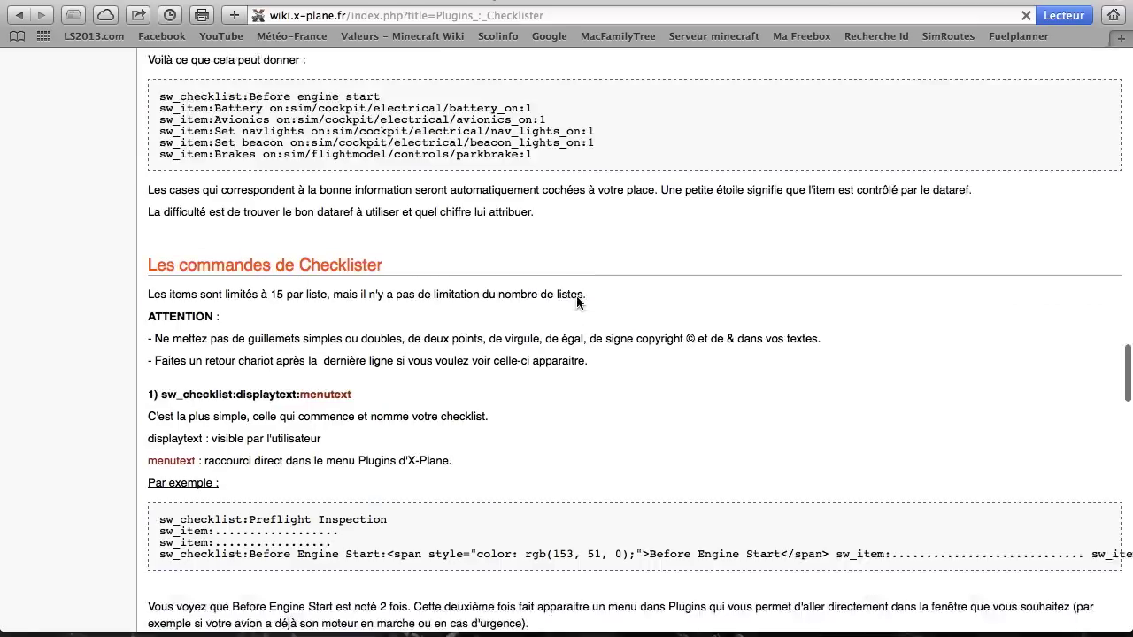
scroll(460, 278, "down", 4)
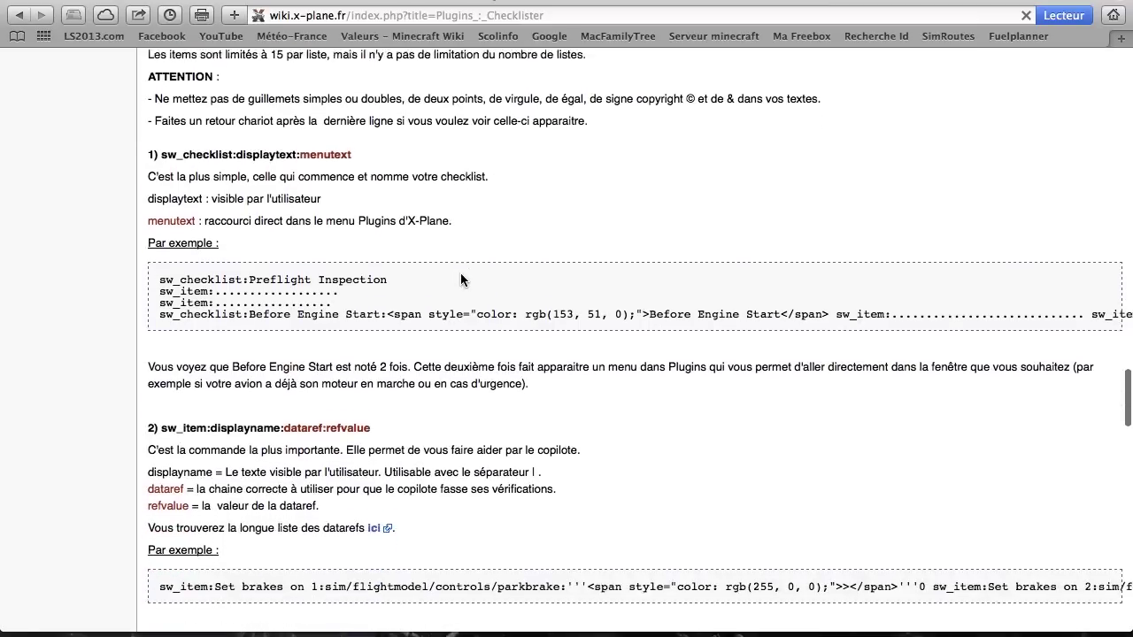
scroll(457, 278, "up", 8)
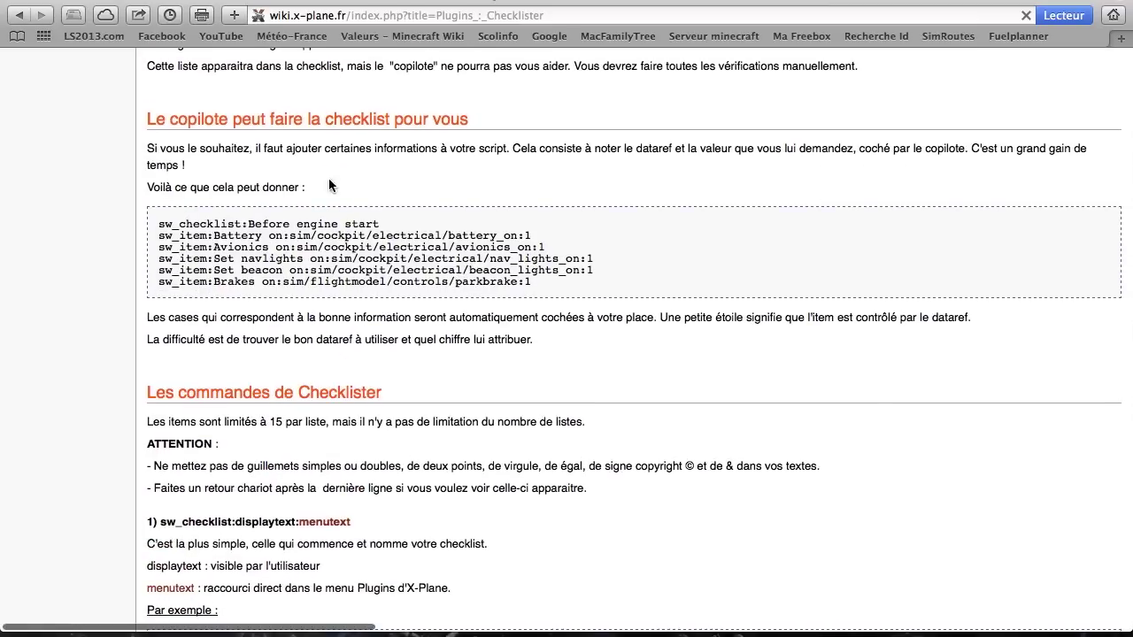
left_click_drag(146, 120, 476, 118)
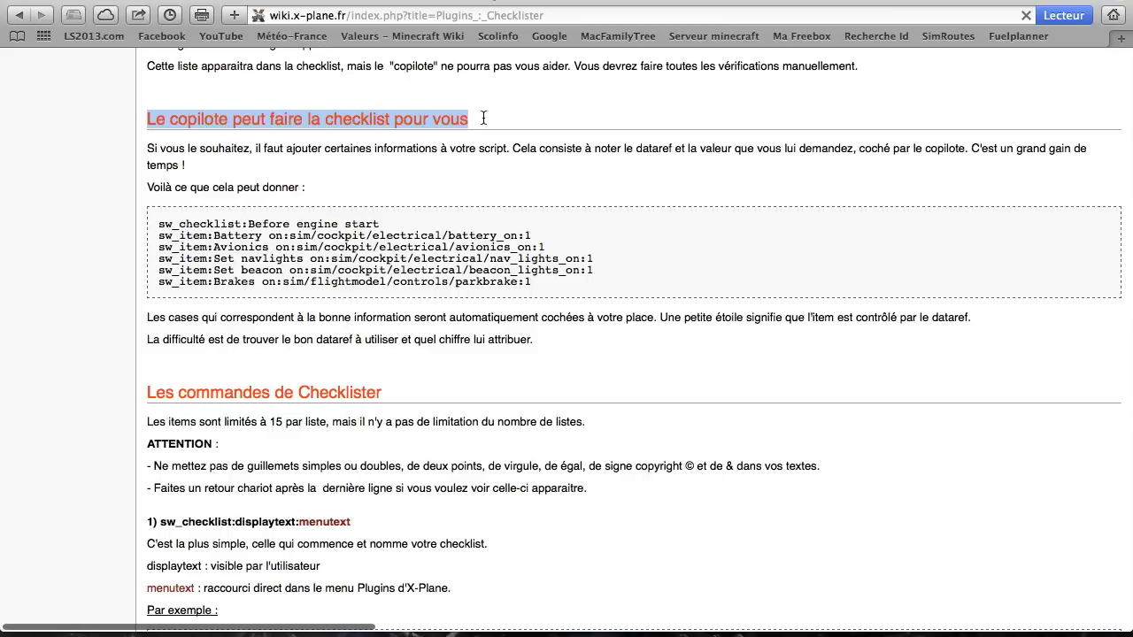
left_click(483, 118)
scroll(483, 118, "up", 1)
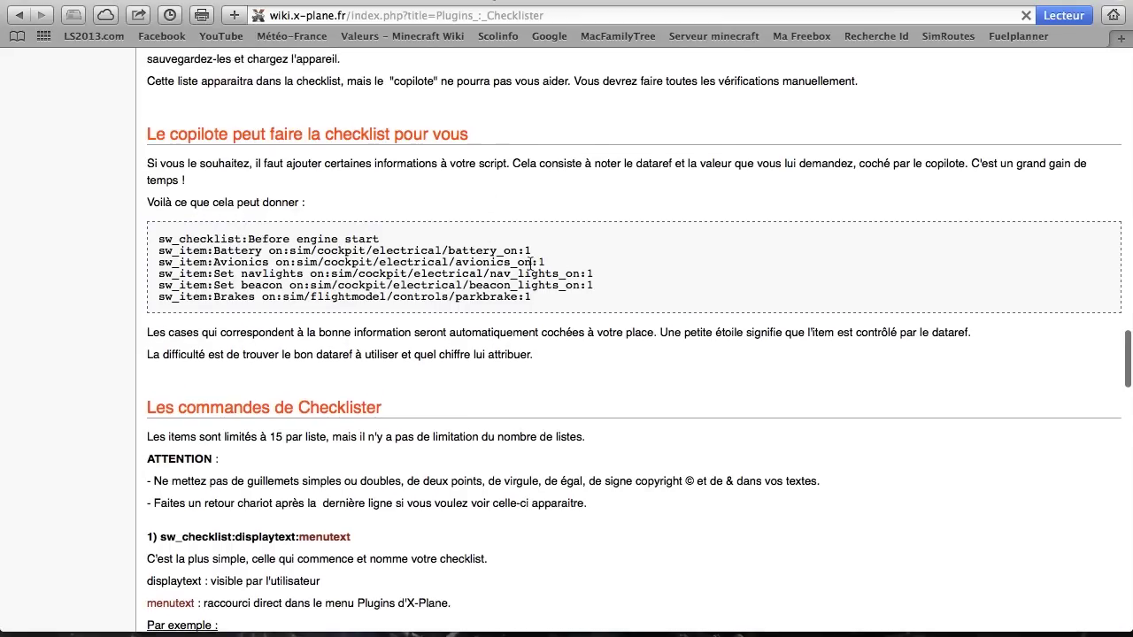
left_click_drag(595, 300, 442, 262)
left_click(442, 263)
scroll(445, 239, "up", 10)
scroll(445, 237, "up", 15)
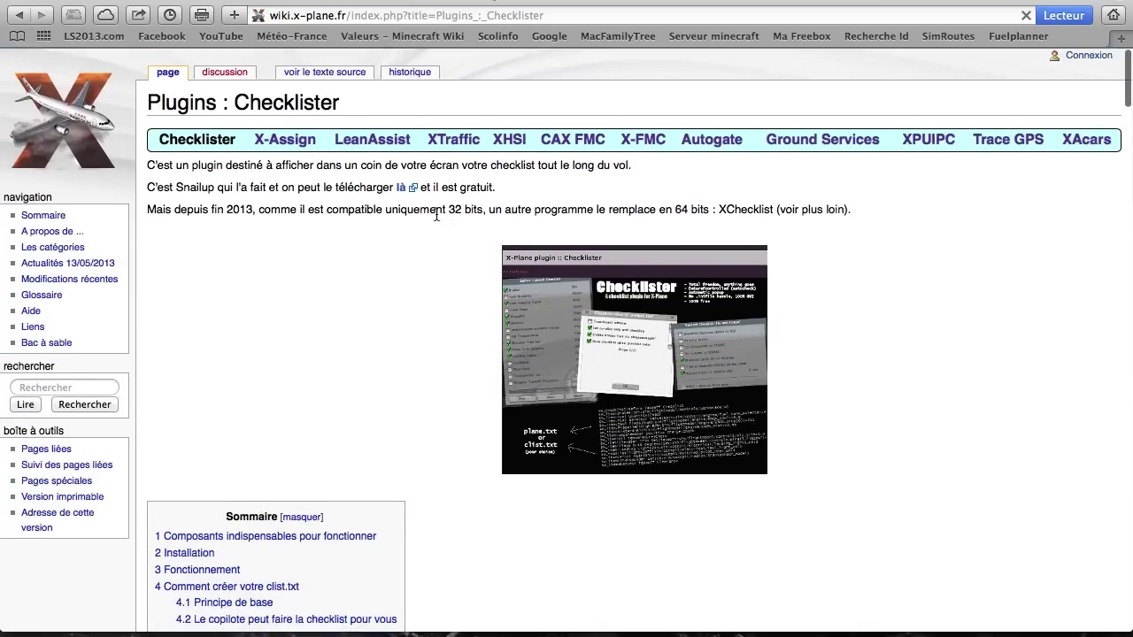
- Follow the wiki's download link to the X-Plane.Org forum and download Checklister 1.1 [XP8, XP9]
left_click(400, 186)
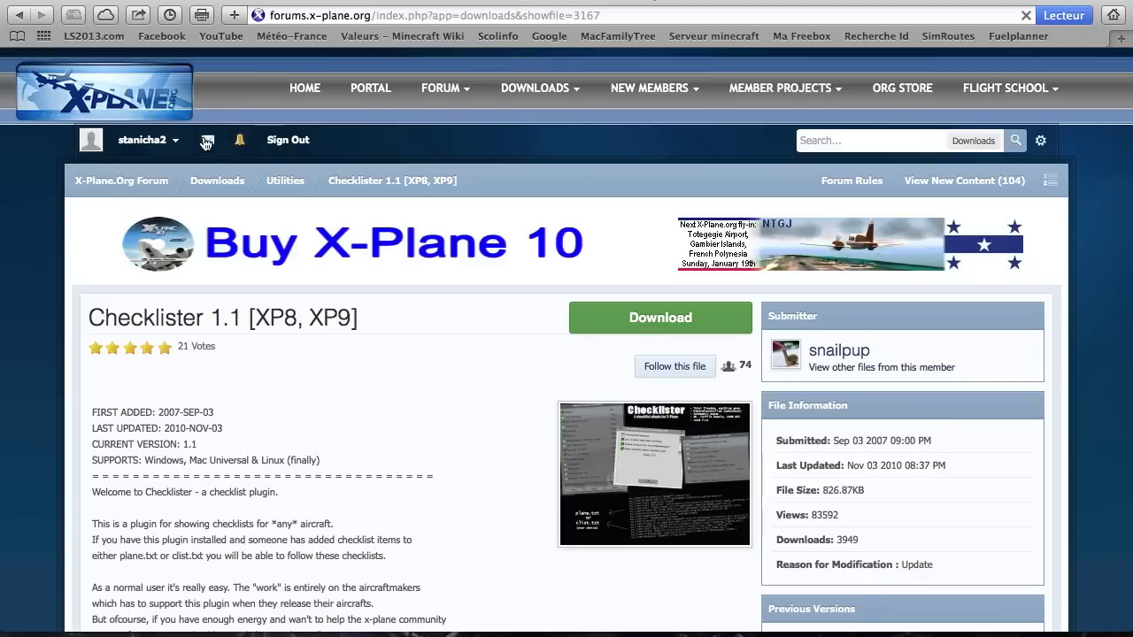
left_click(167, 144)
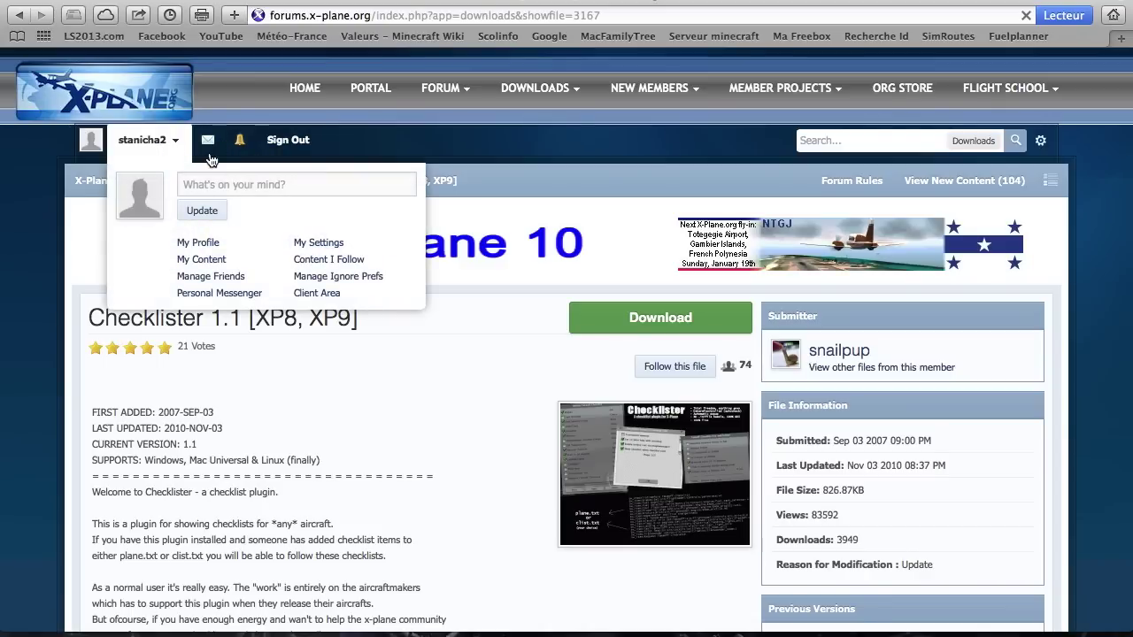
left_click(456, 399)
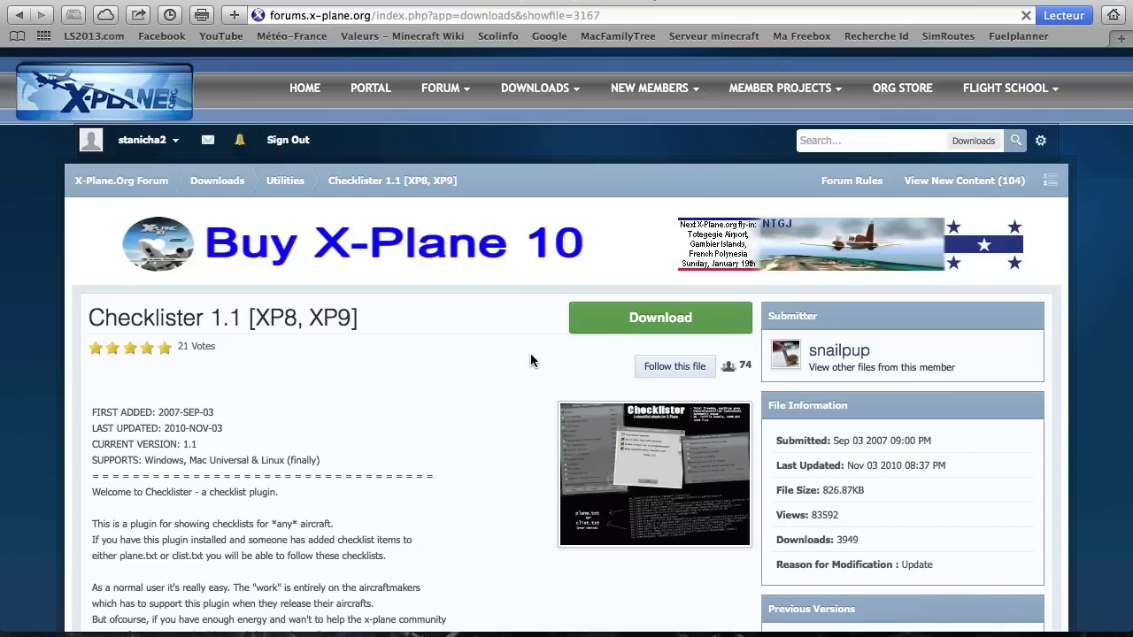
scroll(530, 356, "up", 1)
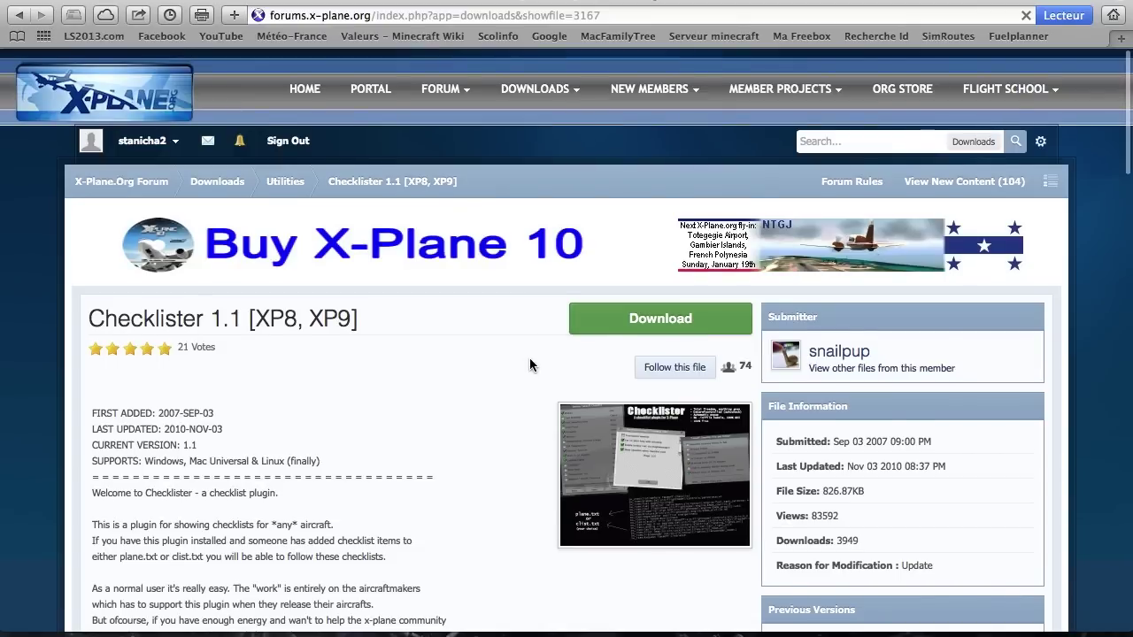
left_click(596, 320)
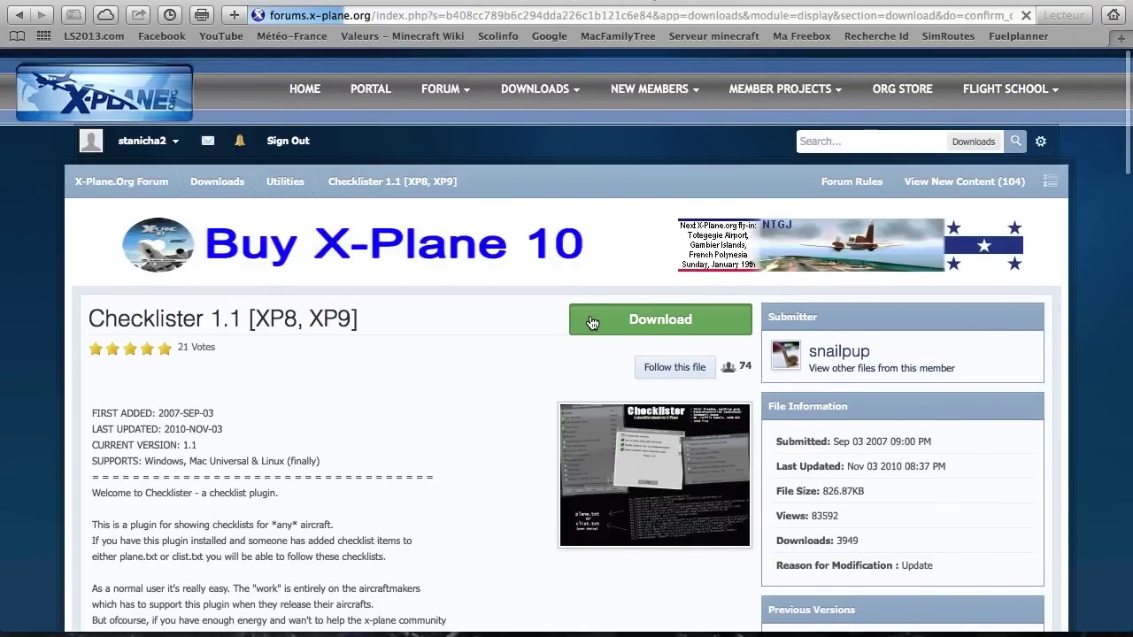
scroll(738, 335, "down", 1)
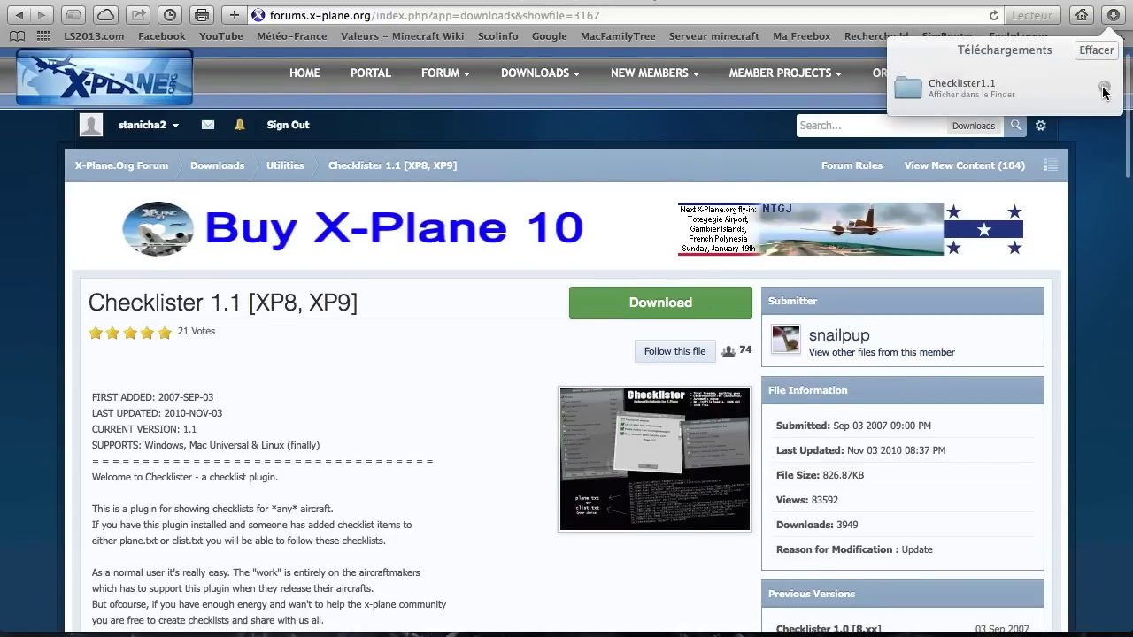
- Show the downloaded Checklister1.1 folder in the Finder and open it
left_click(1103, 86)
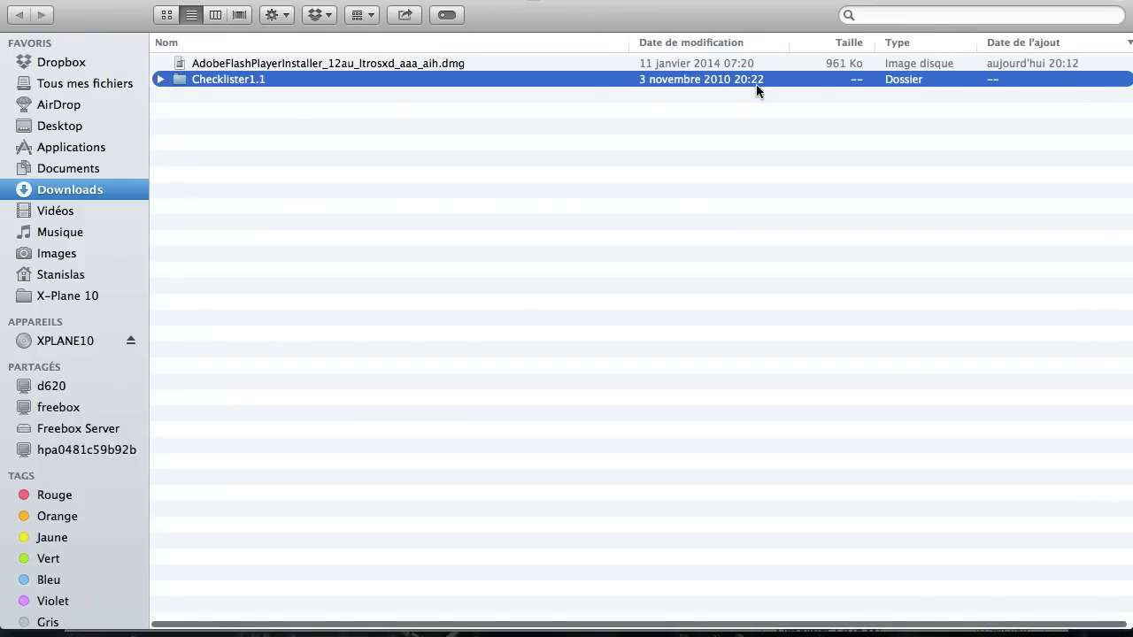
double_click(184, 79)
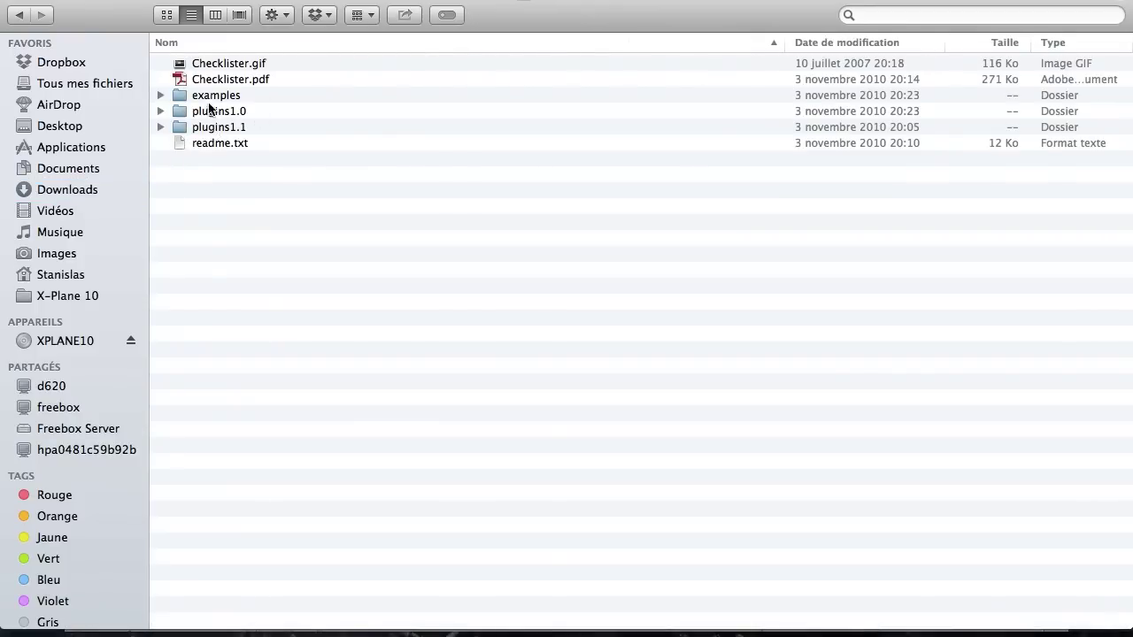
- Open the manual Checklister.pdf, skim it as far as the section on creating a checklist, and close Acrobat's windows
left_click(238, 79)
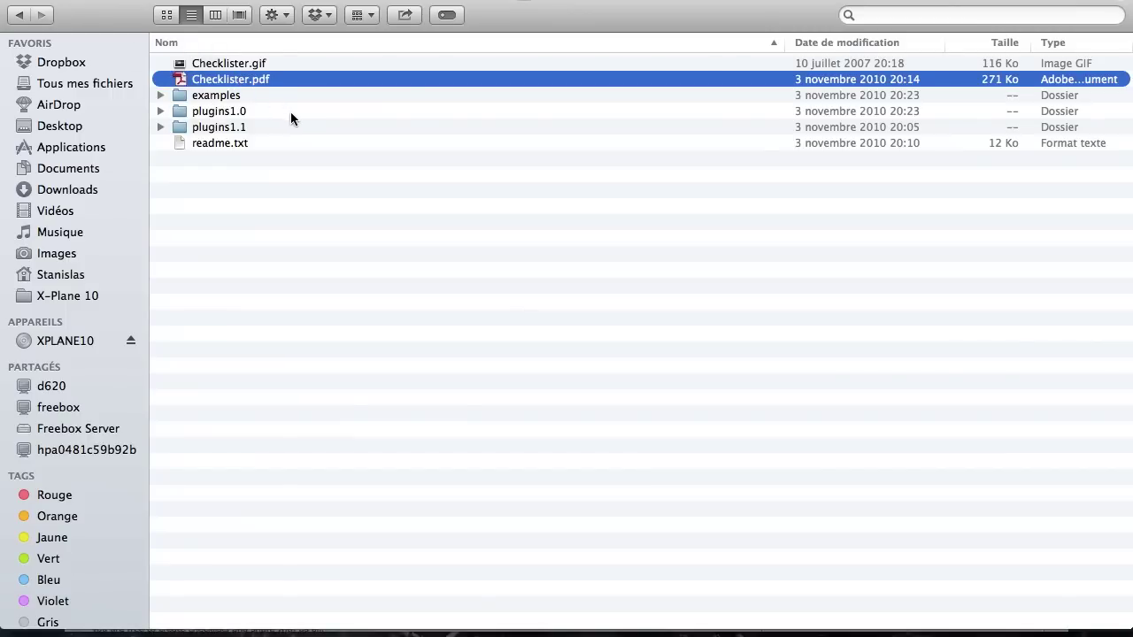
double_click(237, 79)
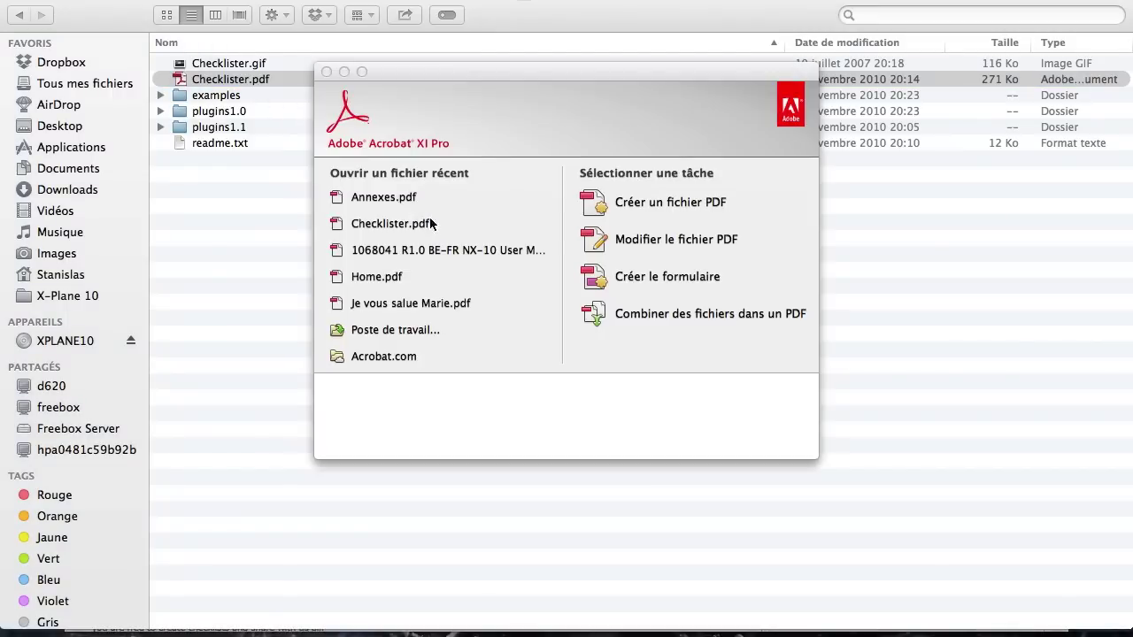
scroll(548, 259, "down", 15)
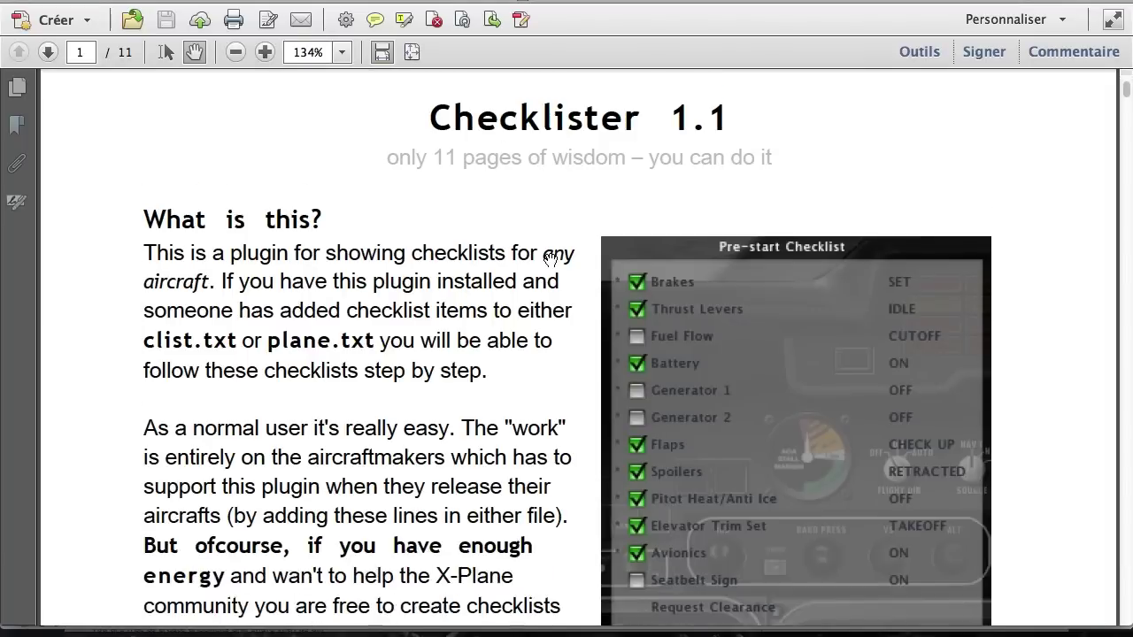
scroll(547, 260, "down", 15)
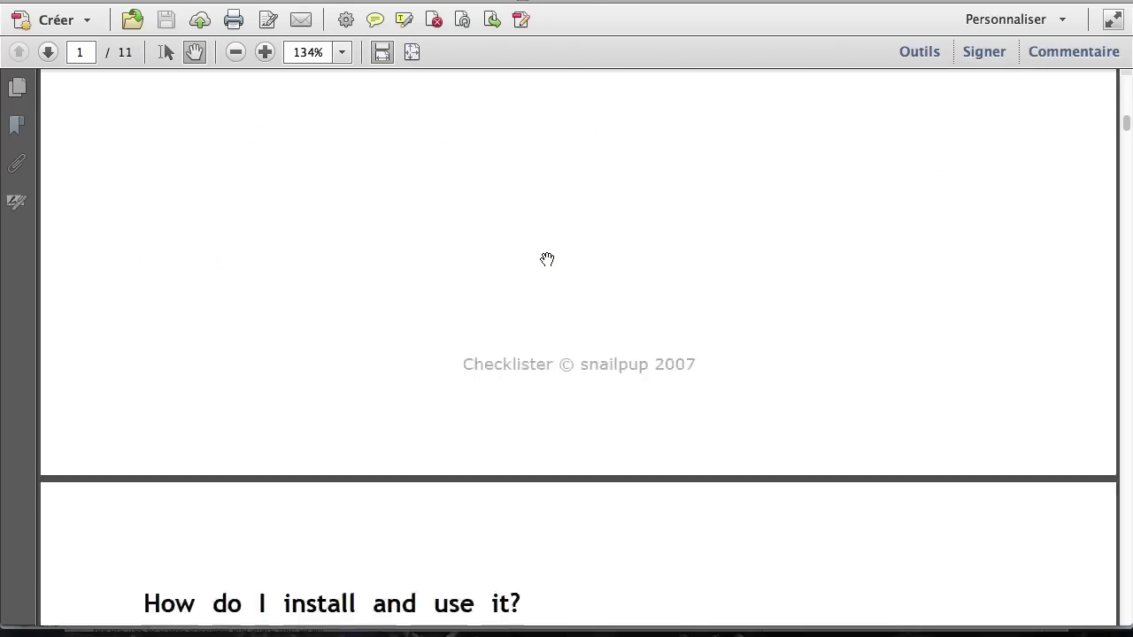
scroll(547, 259, "down", 10)
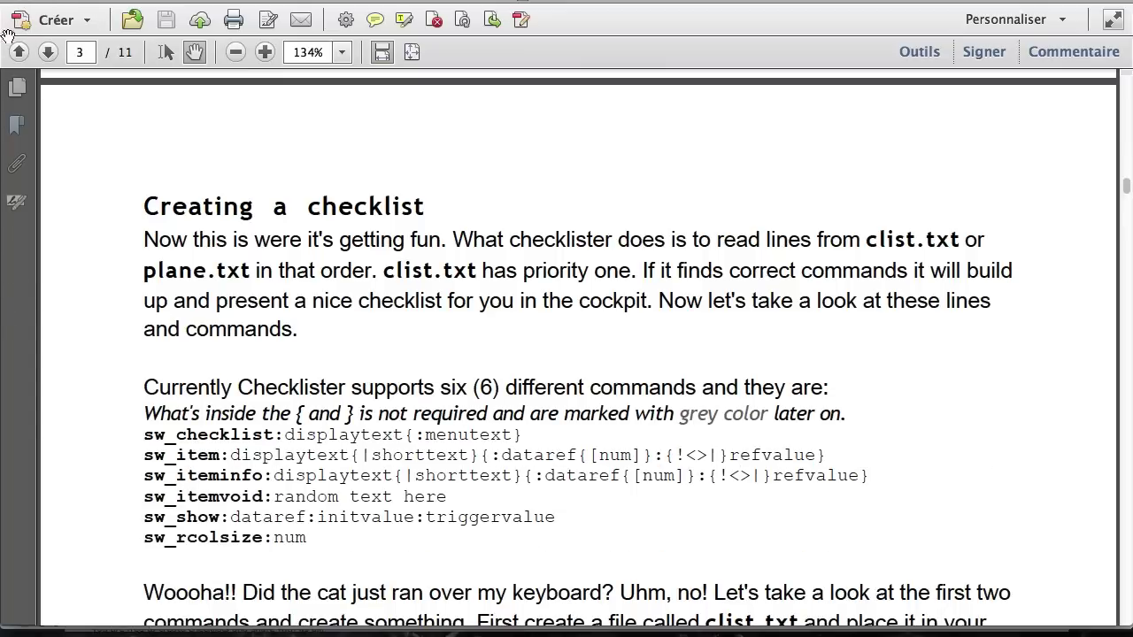
left_click(15, 5)
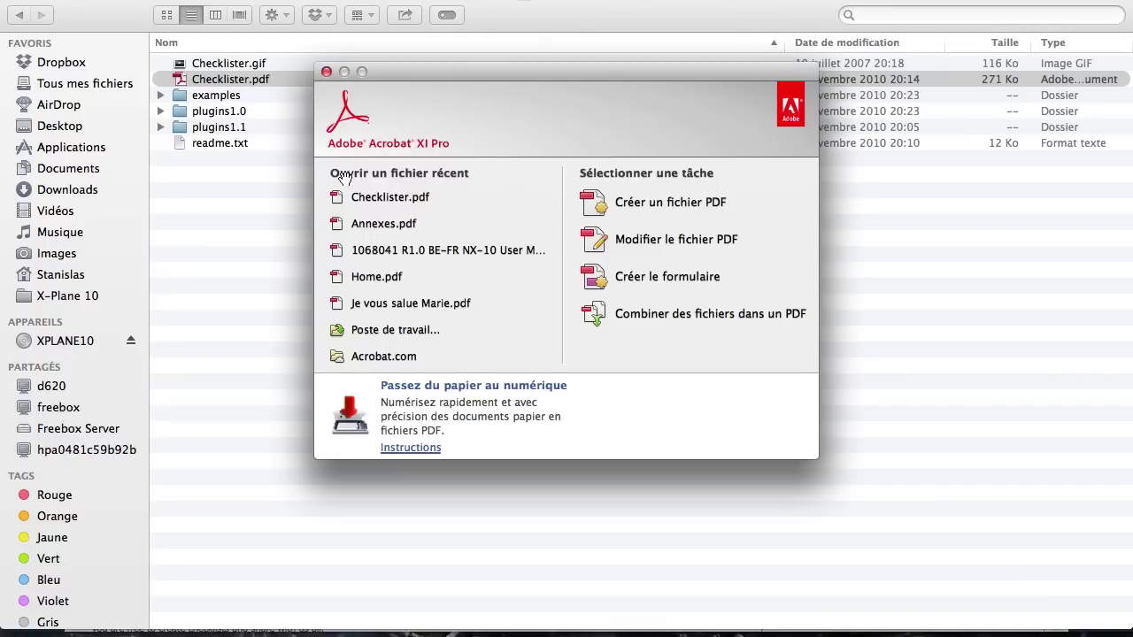
left_click(326, 71)
- Inspect the contents of the plugins1.1 and plugins1.0 folders, returning to the Checklister1.1 folder after each
left_click(220, 114)
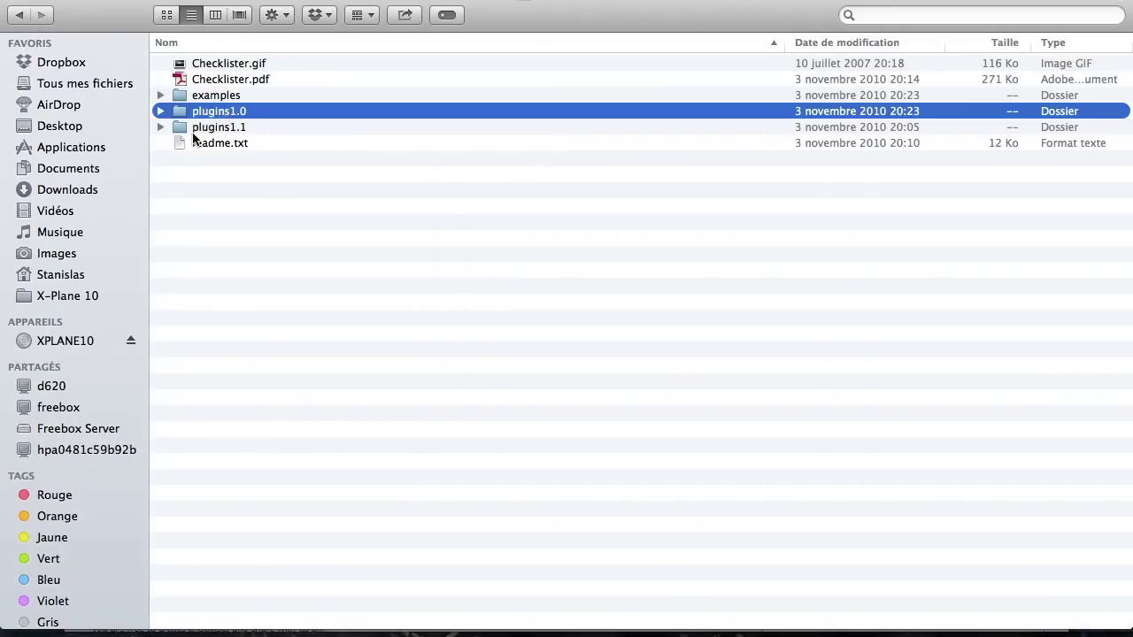
left_click(172, 127)
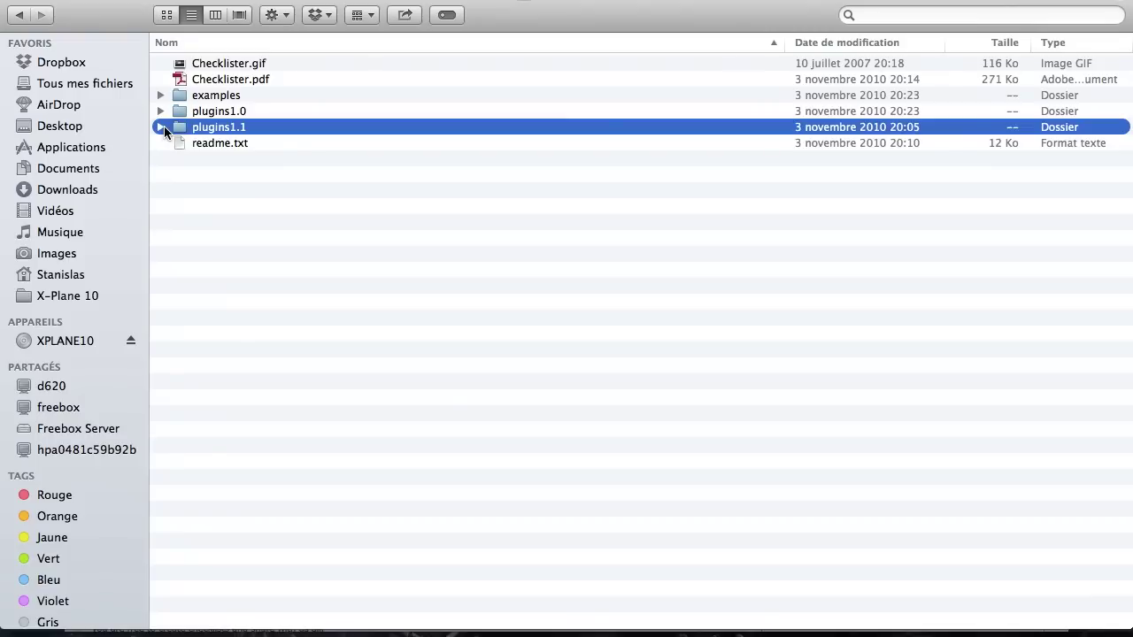
double_click(181, 127)
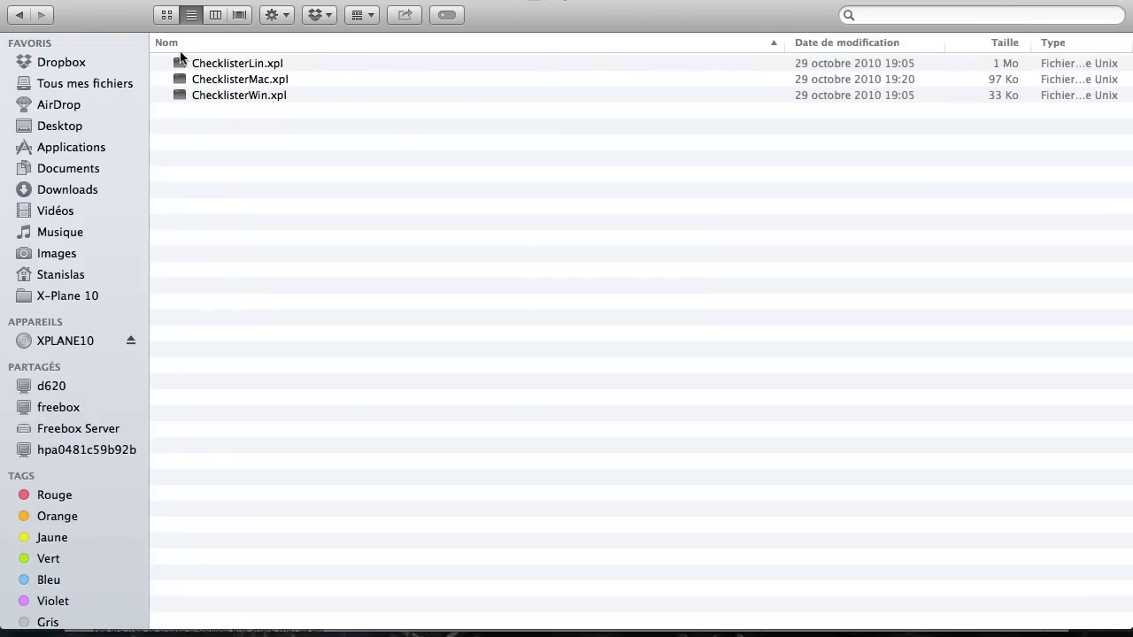
left_click(18, 14)
left_click(256, 111)
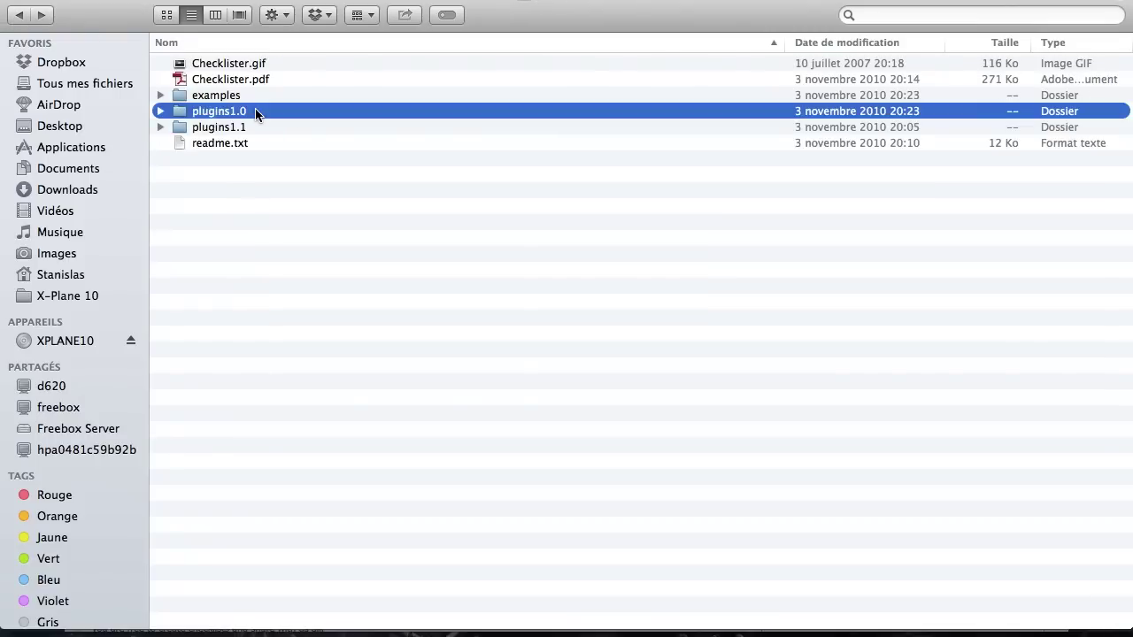
double_click(255, 109)
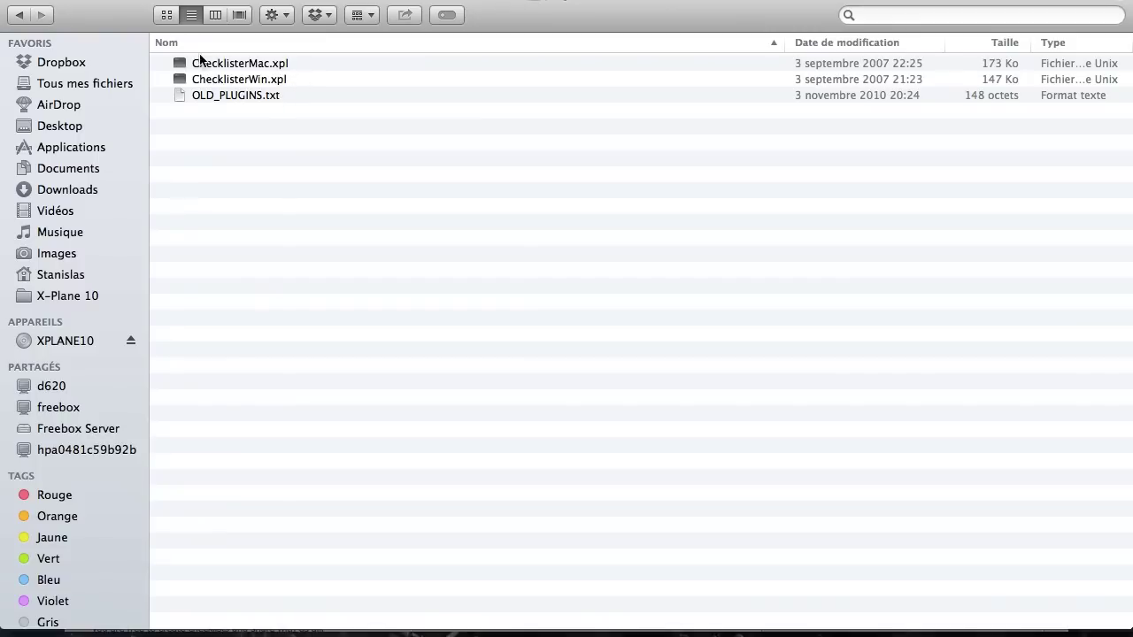
left_click(19, 14)
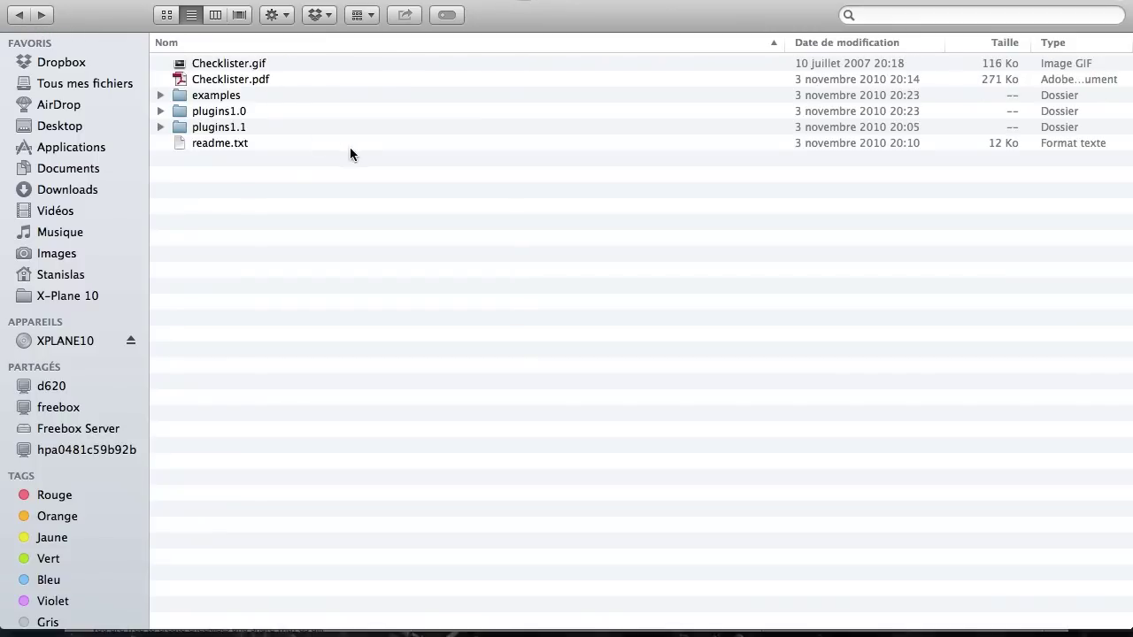
- Open the plugins1.1 folder and select the Linux plugin file ChecklisterLin.xpl
double_click(249, 125)
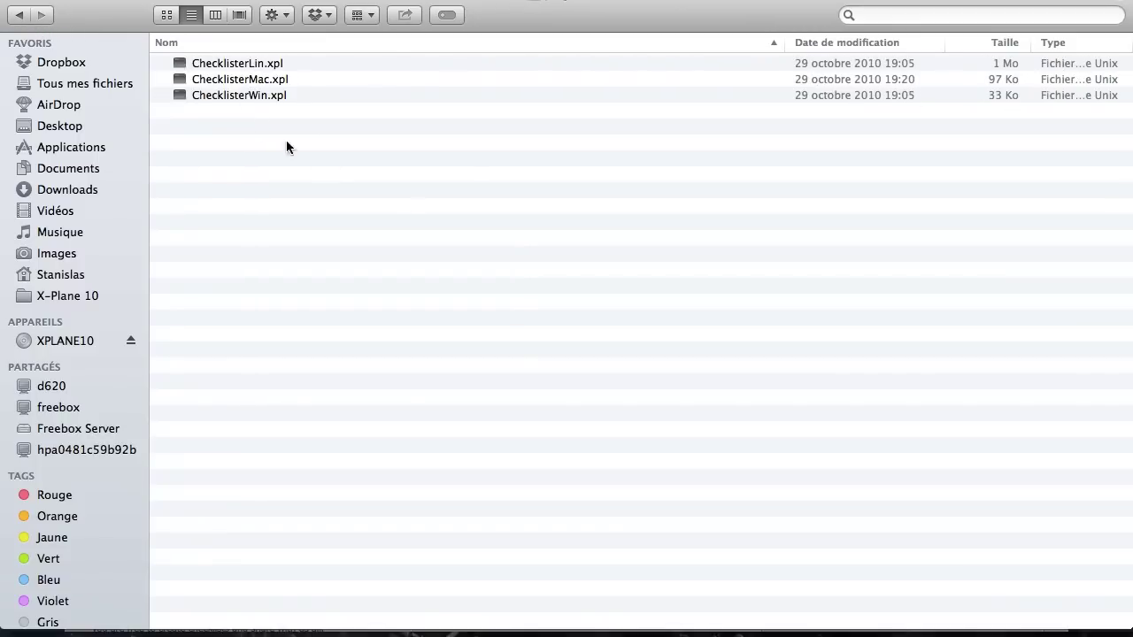
left_click_drag(362, 128, 289, 119)
left_click(285, 63)
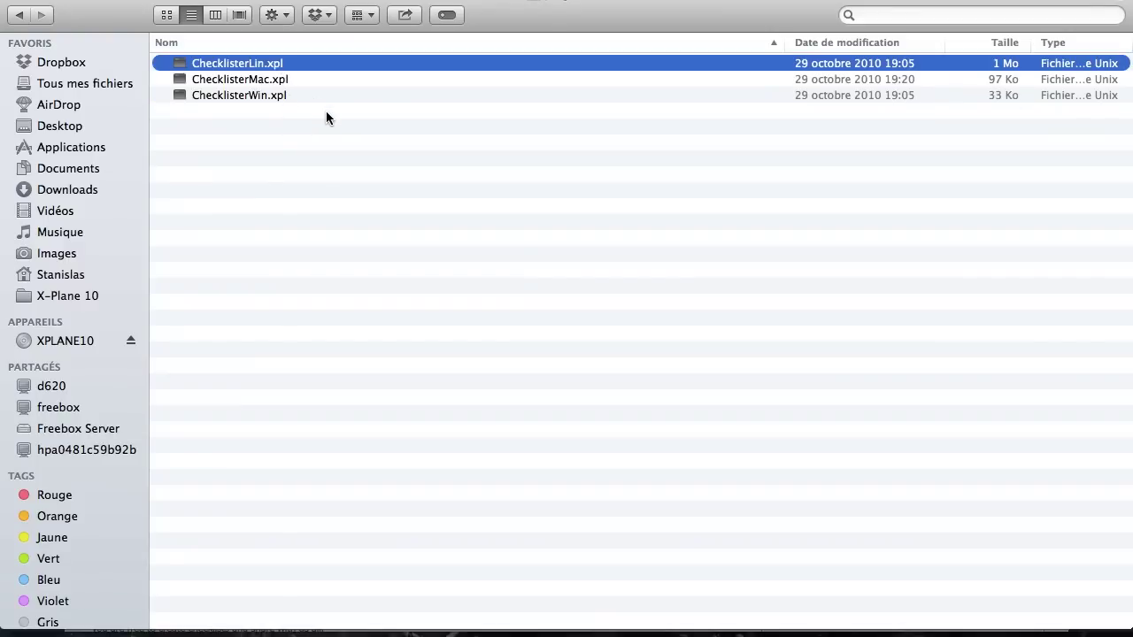
- Compare the Linux, Mac and Windows plugin files in the plugins1.1 folder and copy ChecklisterMac.xpl
left_click(308, 81)
left_click(307, 94)
left_click(308, 80)
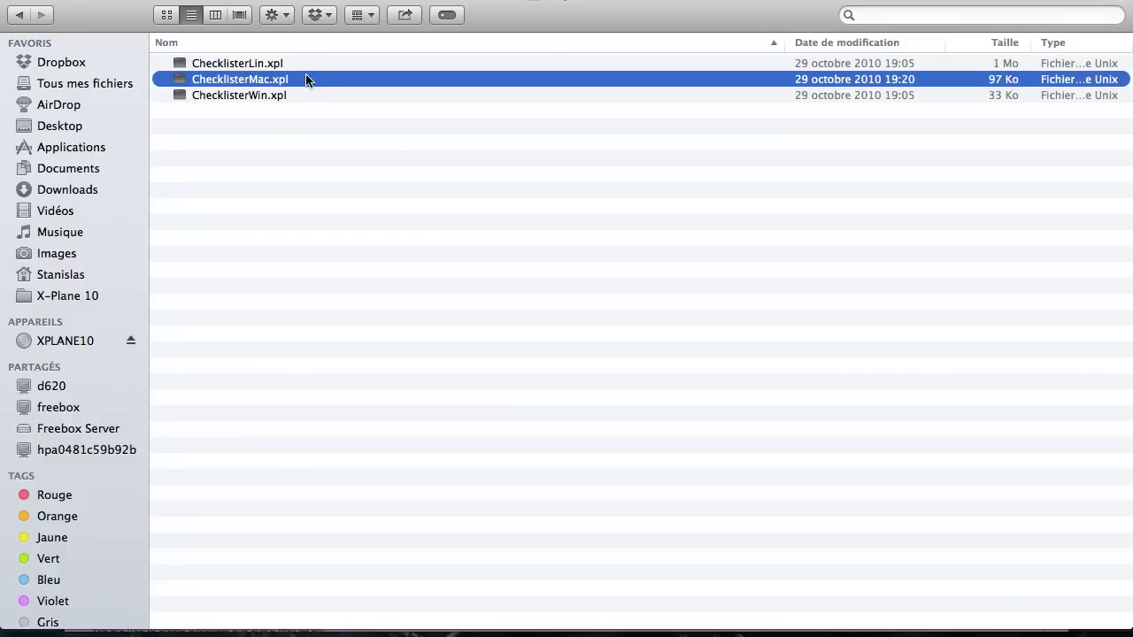
left_click(306, 64)
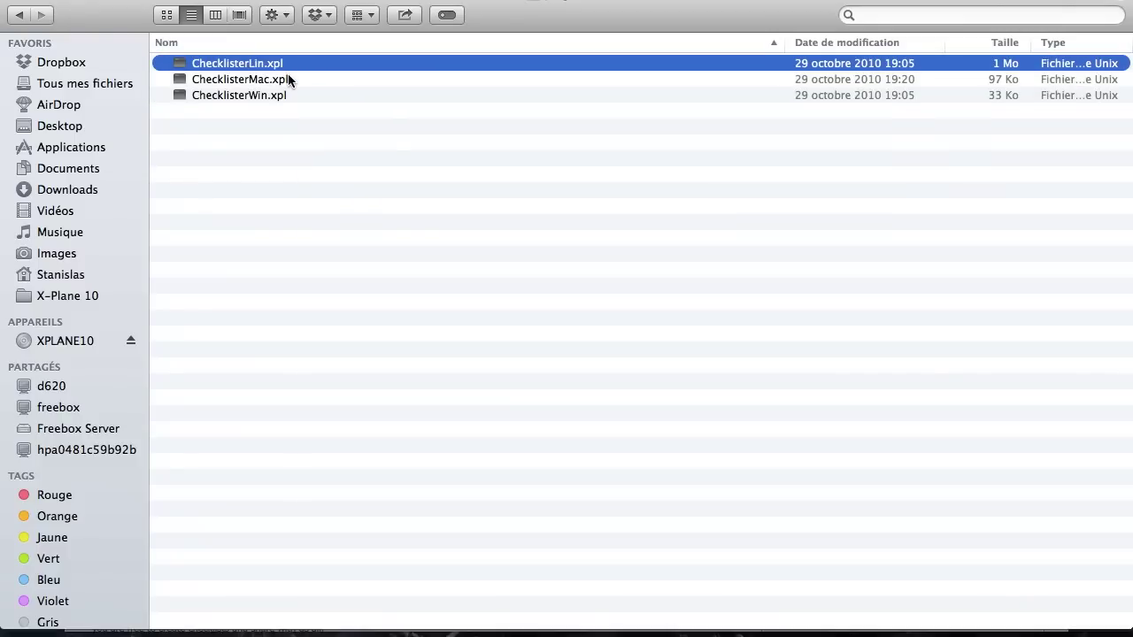
left_click(289, 80)
left_click(296, 96)
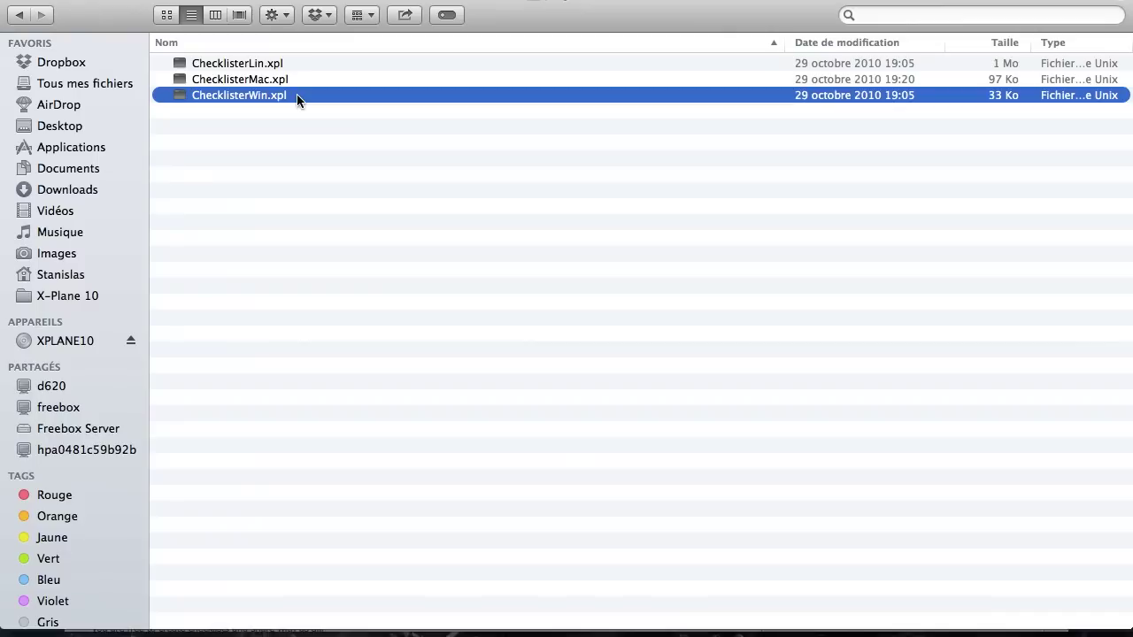
left_click(303, 80)
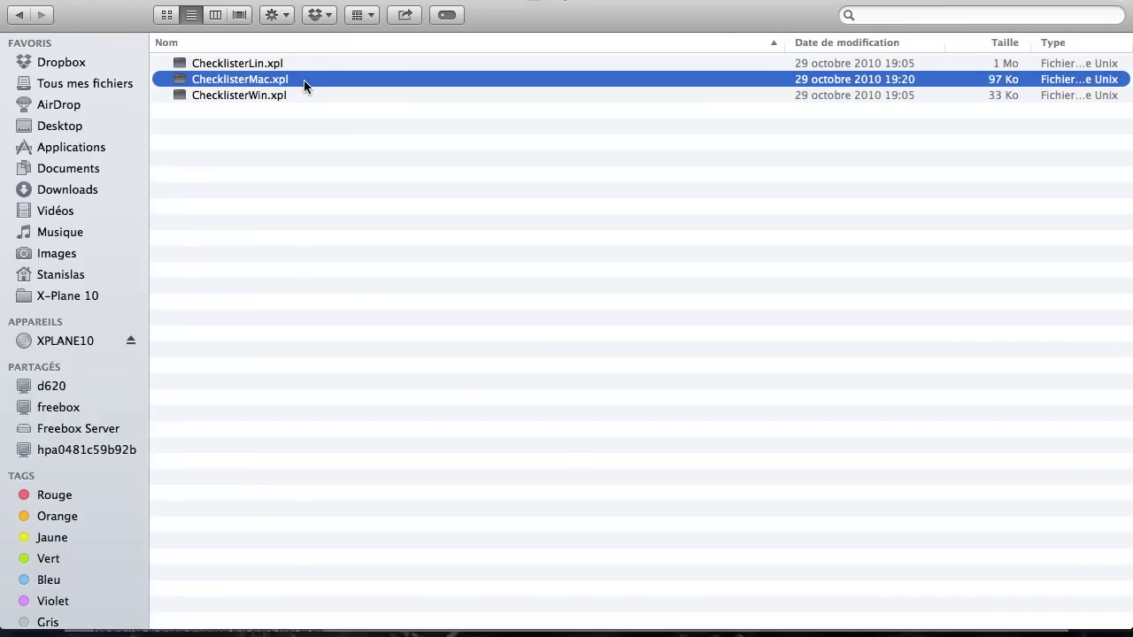
right_click(297, 81)
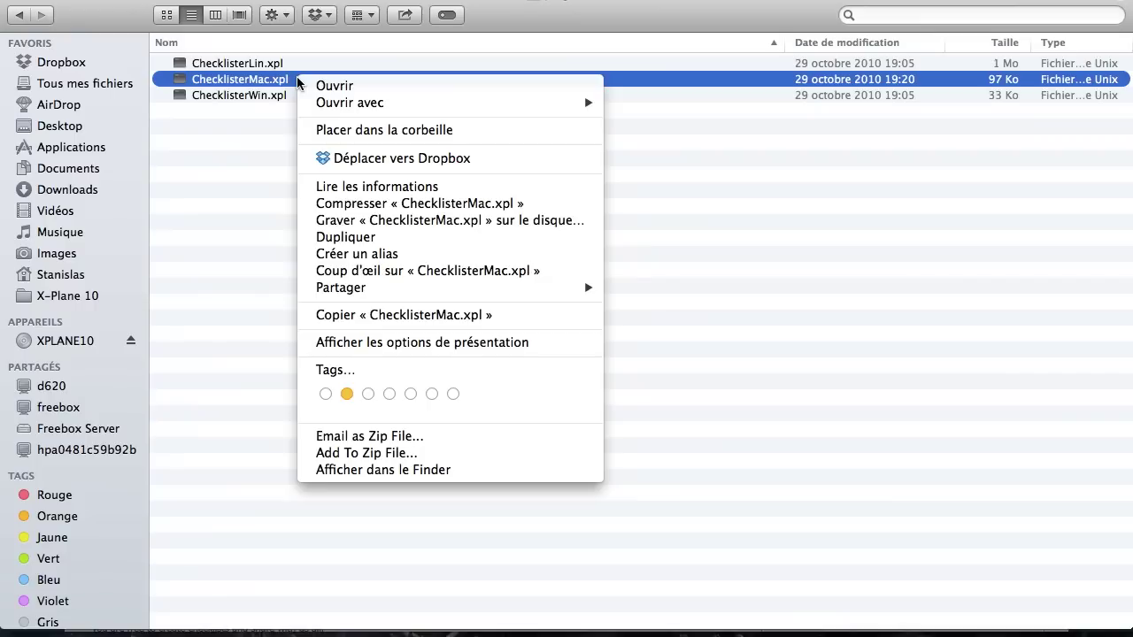
left_click(376, 317)
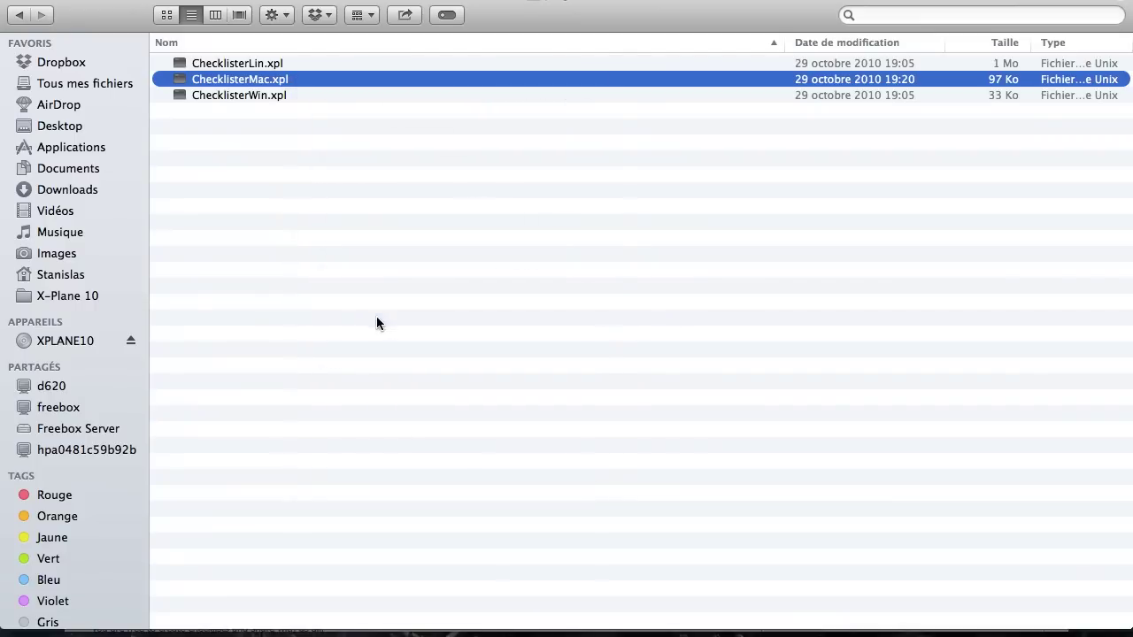
- Open the plugins folder inside Resources of the desktop's X-Plane 10 folder and try to paste the copied plugin file there
left_click(268, 187)
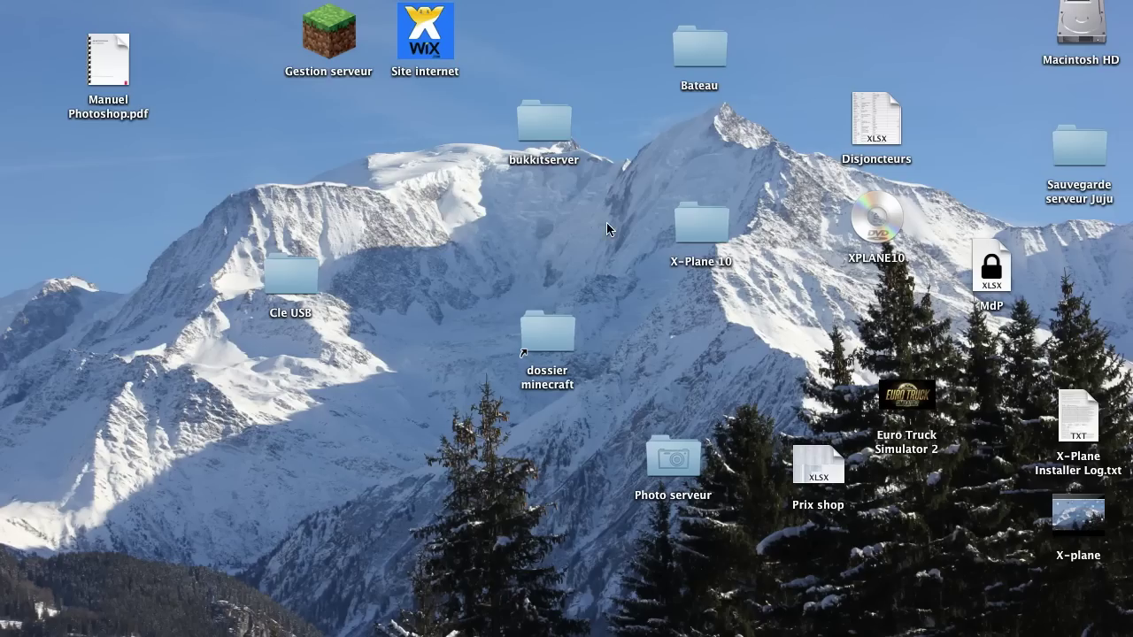
double_click(680, 212)
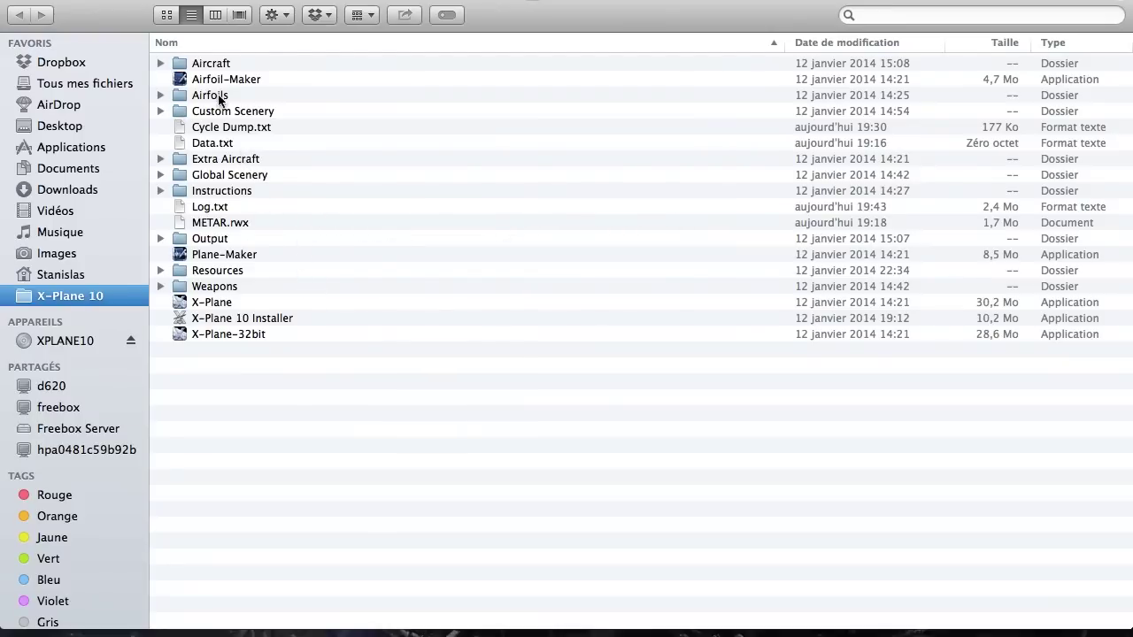
double_click(239, 271)
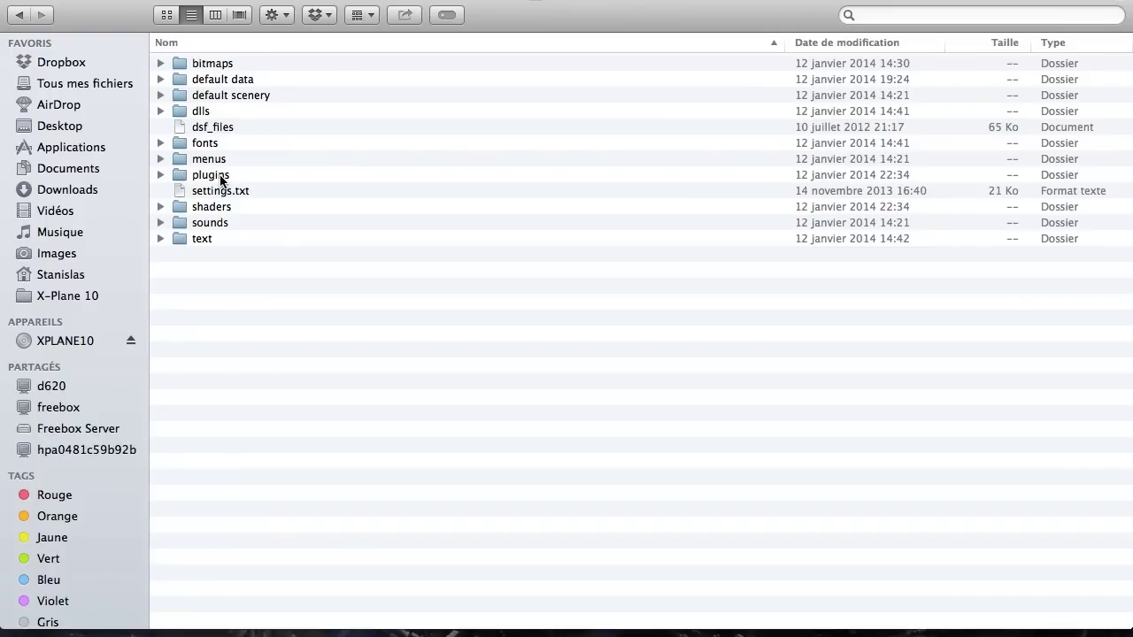
double_click(221, 180)
right_click(347, 474)
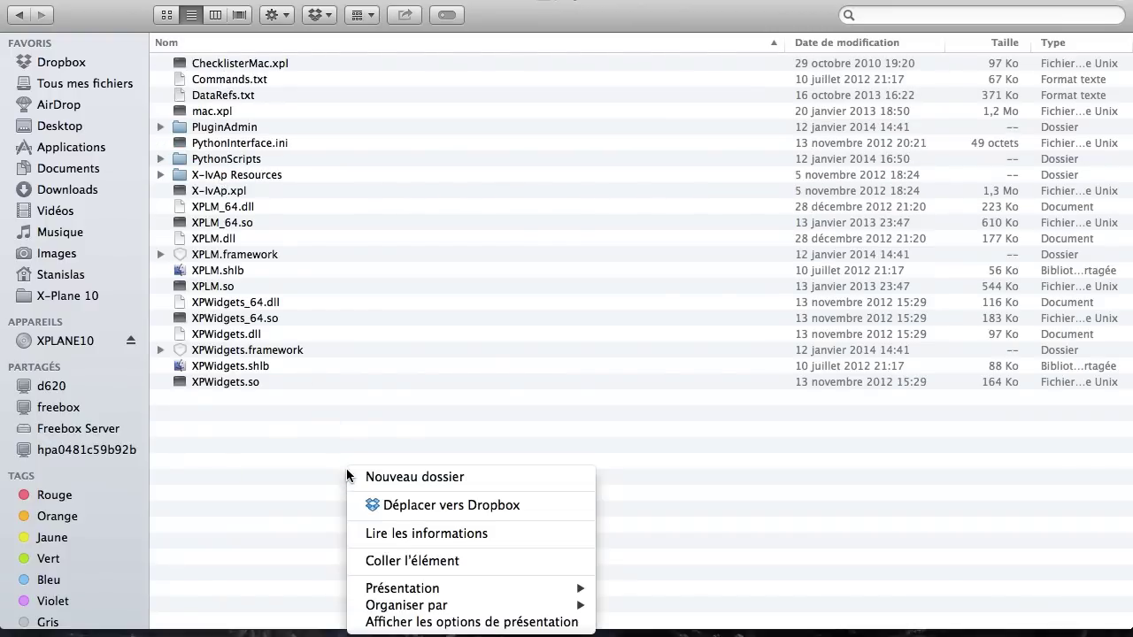
left_click(343, 561)
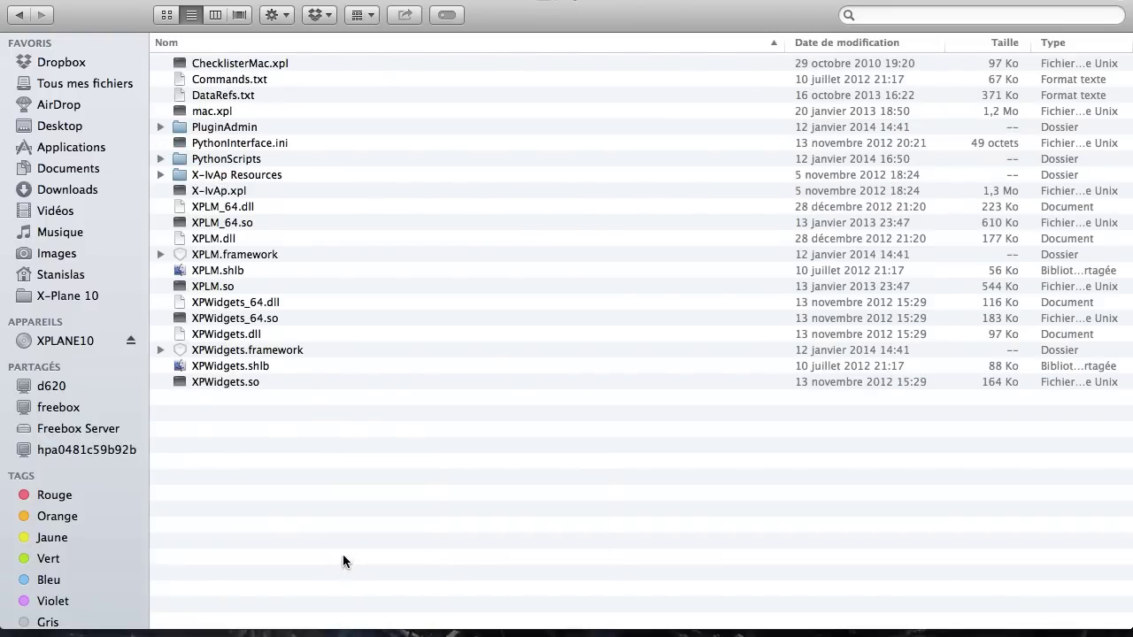
- Locate ChecklisterMac.xpl among X-Plane's plugins, select it, and close the folder window
left_click(210, 111)
left_click(215, 67)
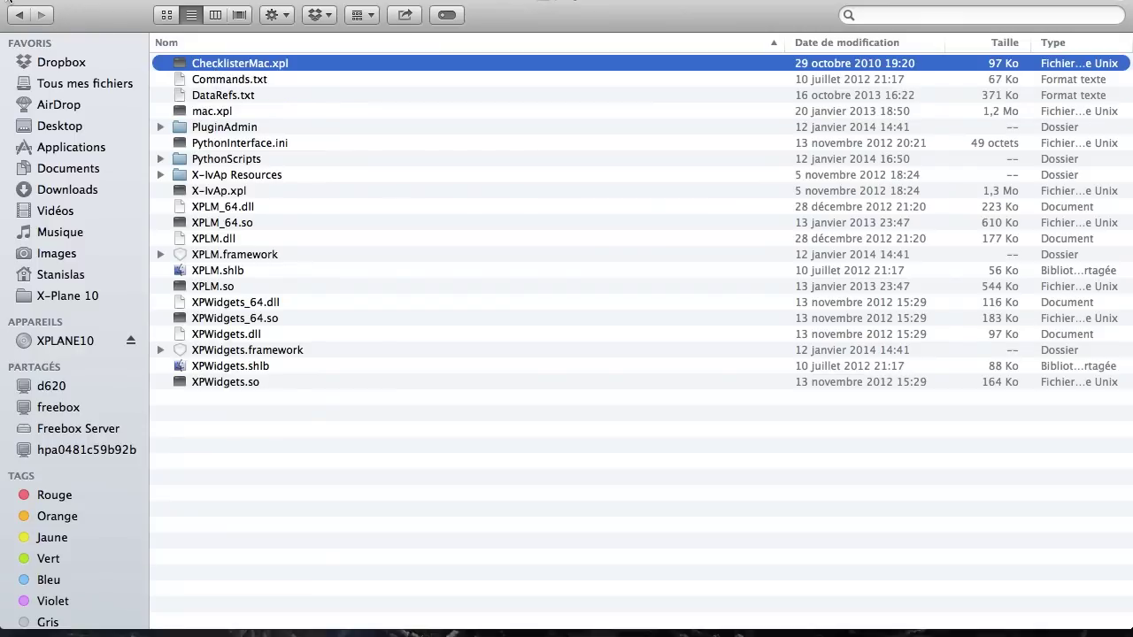
left_click(15, 3)
left_click(478, 251)
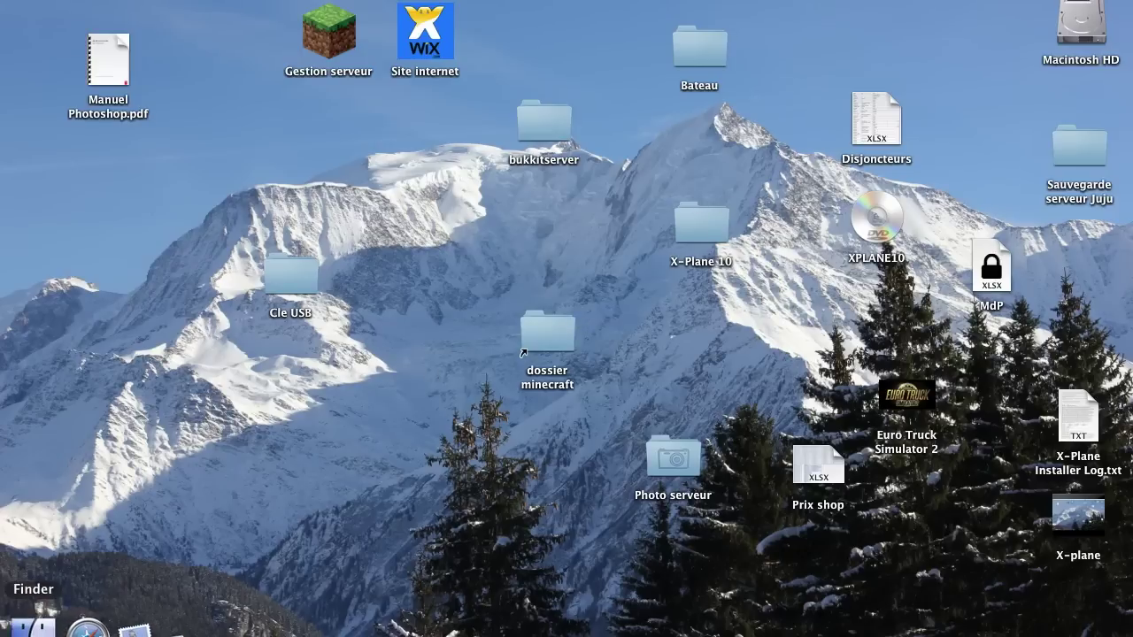
- Open the Checklister1.1 folder from Downloads in a new Finder window and expand its examples folder
left_click(30, 624)
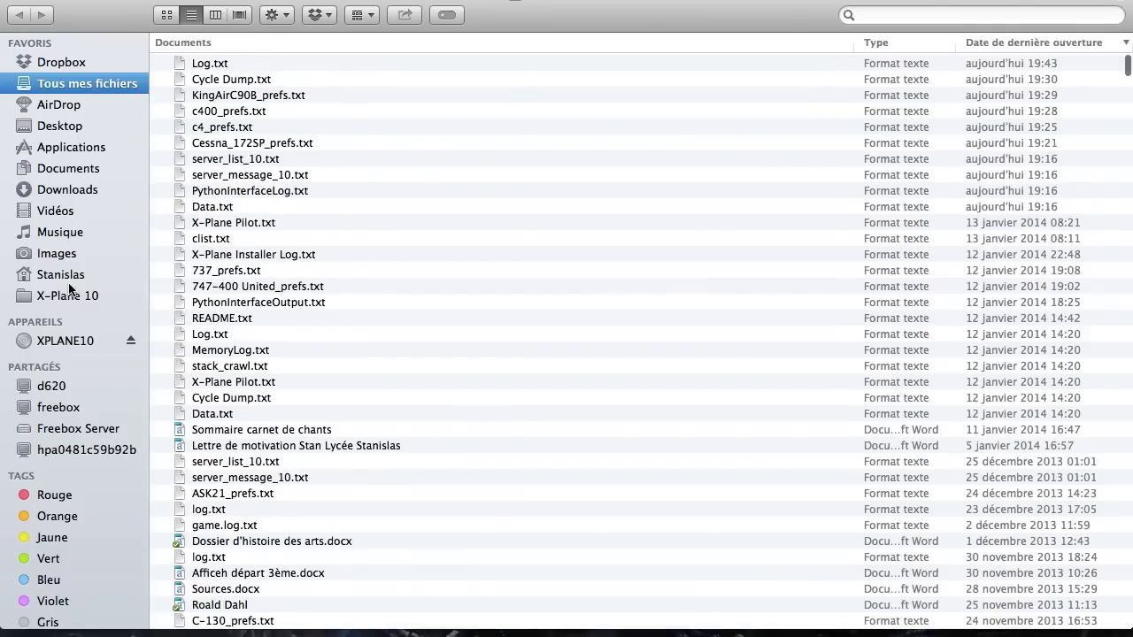
left_click(67, 186)
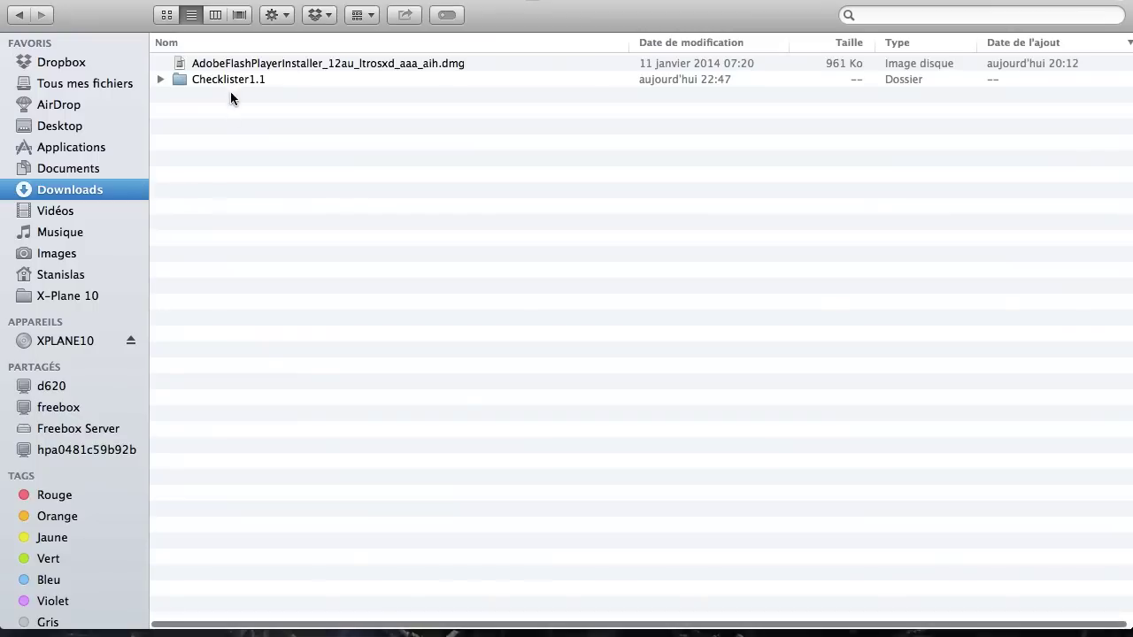
left_click(191, 79)
double_click(191, 79)
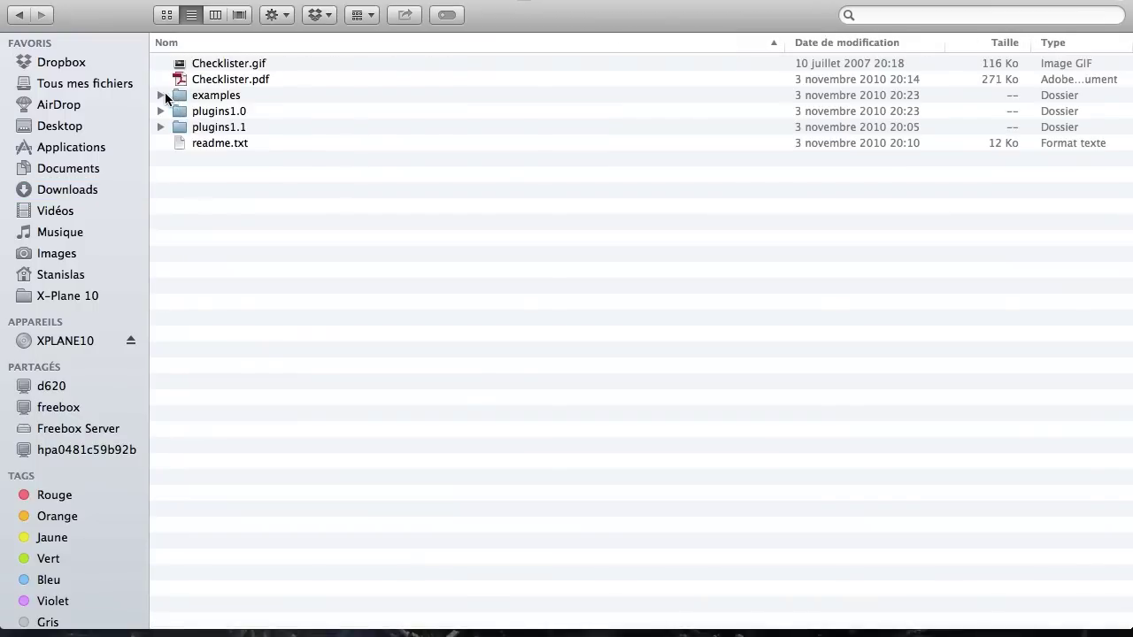
left_click(160, 94)
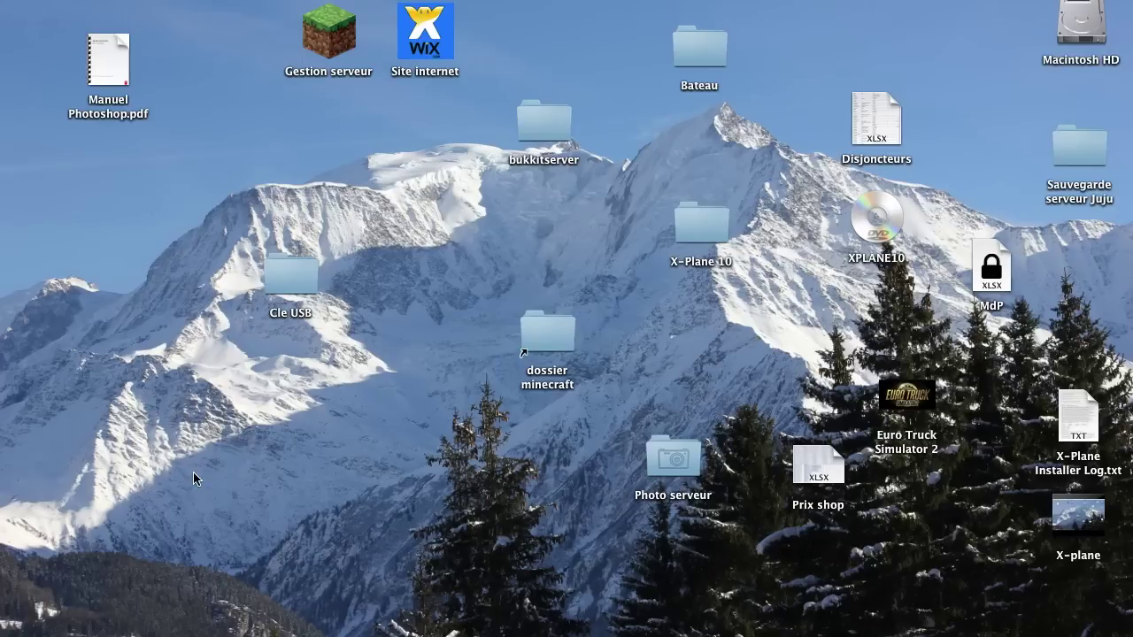
- Switch to Safari and search Google for "check liste b747 x plane"
left_click(73, 627)
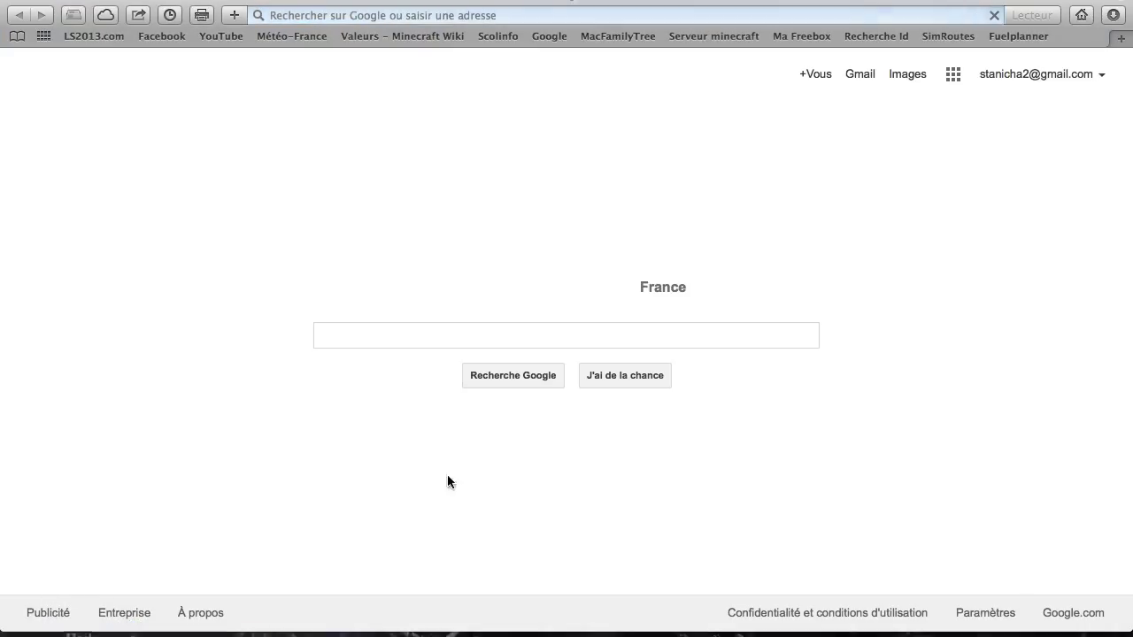
type("ckec")
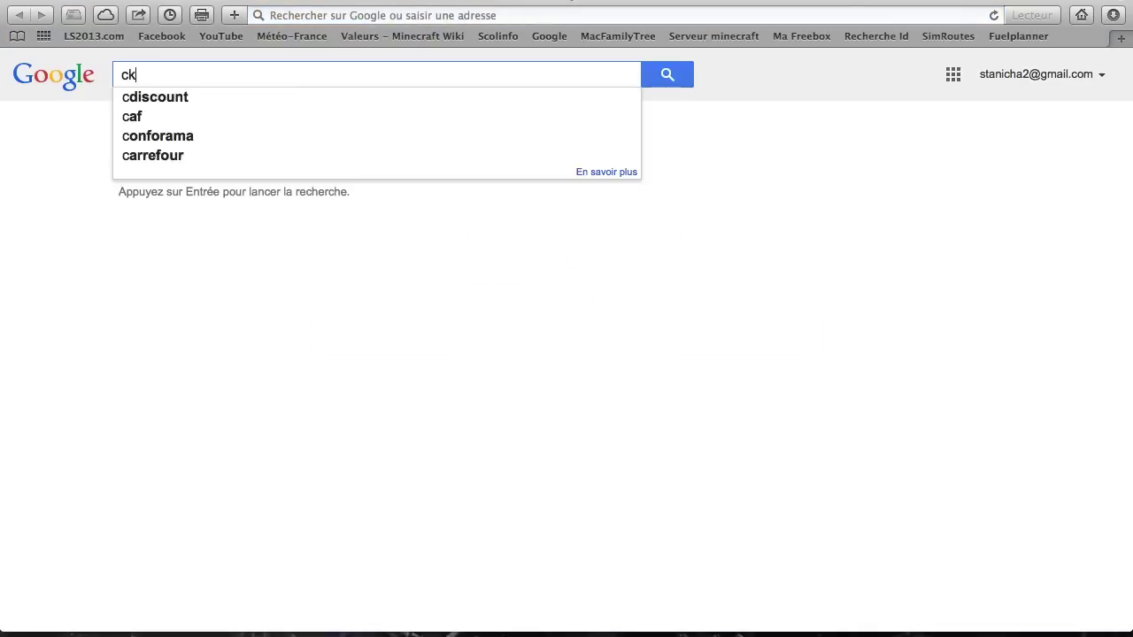
key("BackSpace")
key("BackSpace")
key("BackSpace")
key("BackSpace")
type("heck")
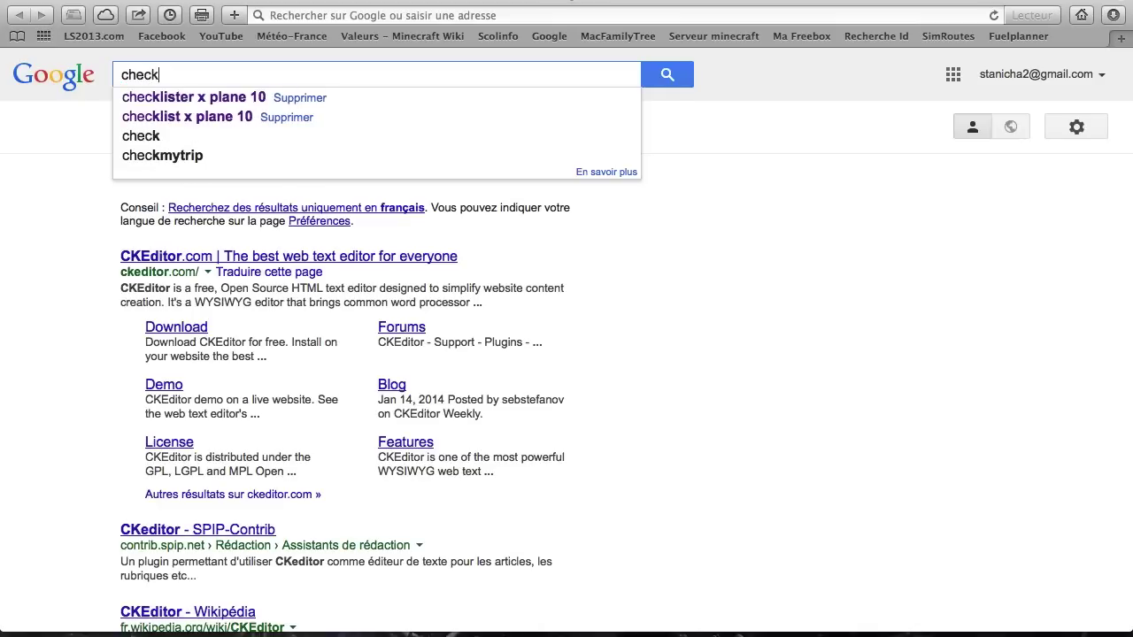
key("BackSpace")
type("list ")
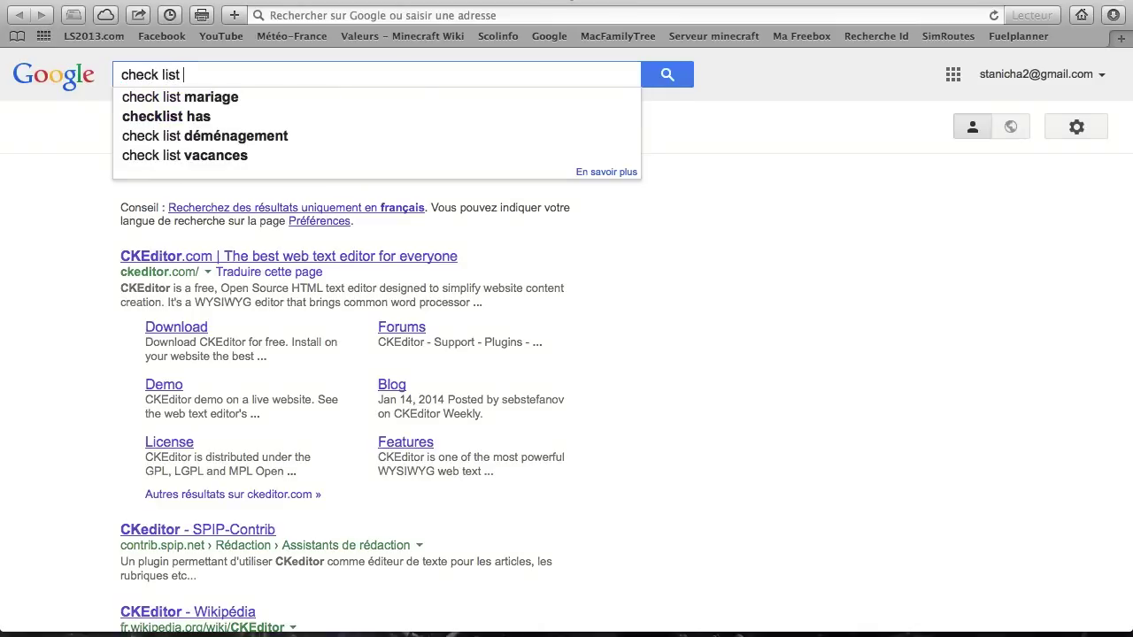
type("b")
key("BackSpace")
key("BackSpace")
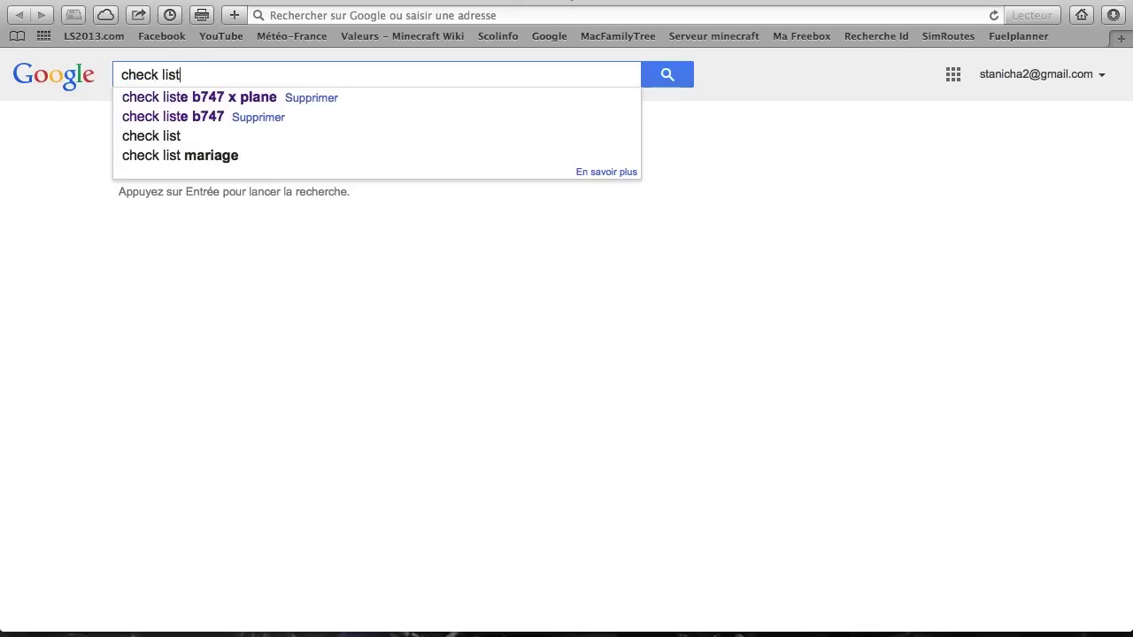
key("Down")
key("Return")
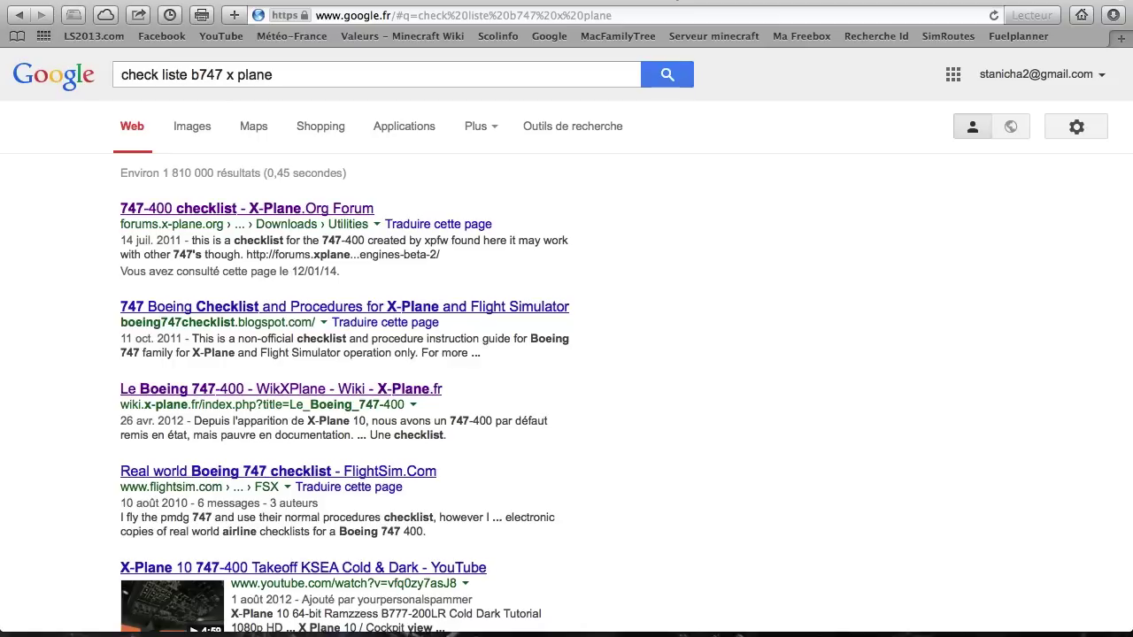
- Open the X-Plane.Org Forum page of the 747-400 checklist and download the file
left_click(263, 209)
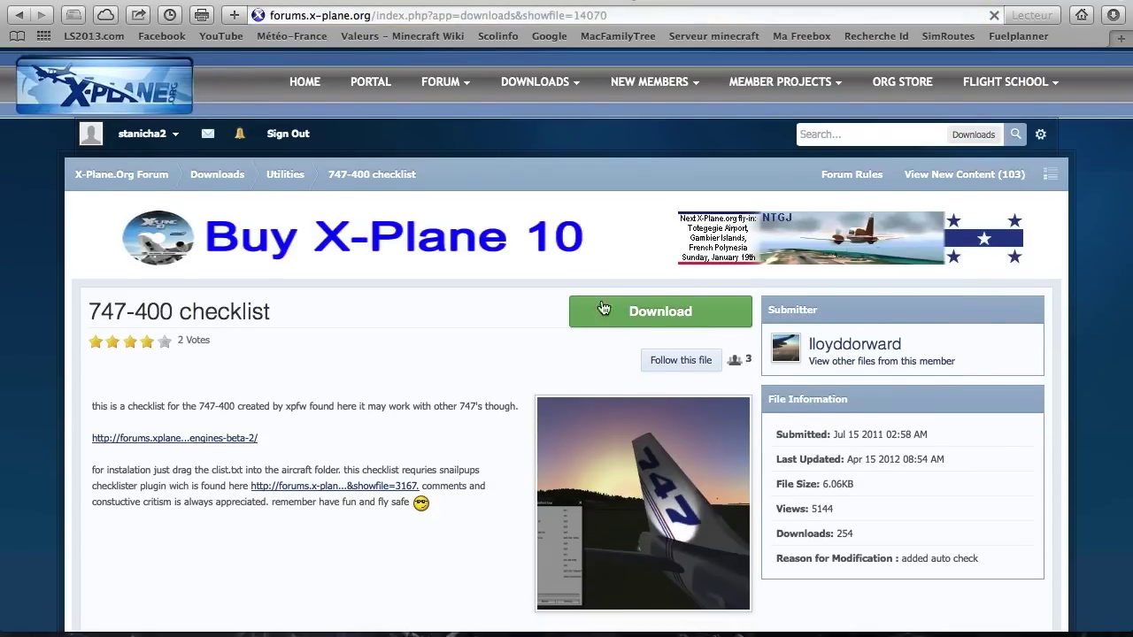
left_click(610, 317)
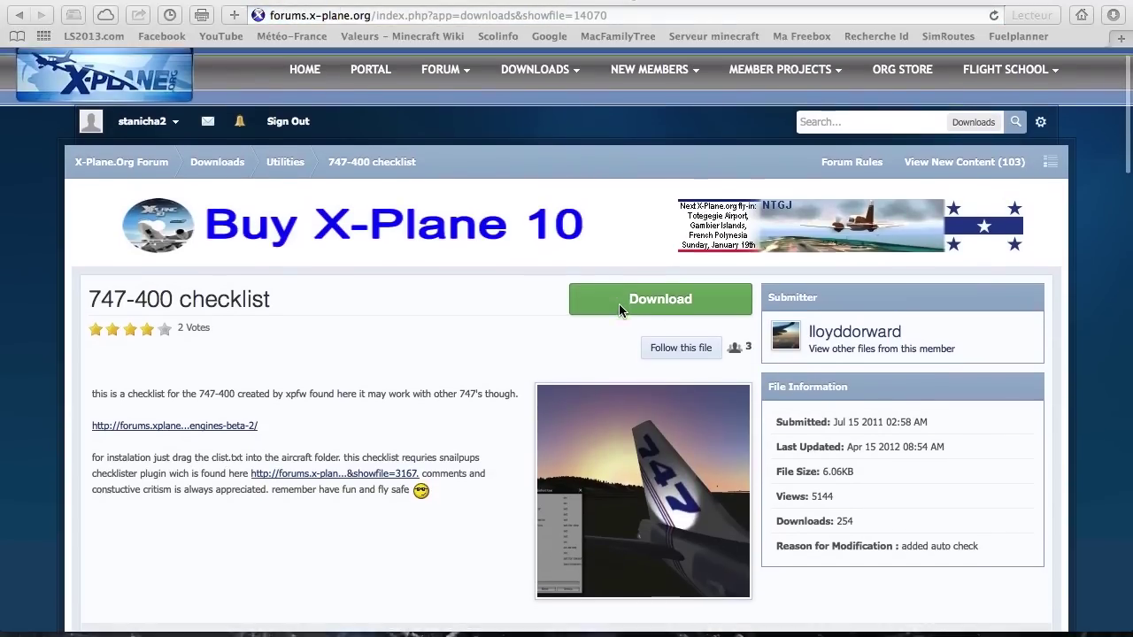
left_click(619, 304)
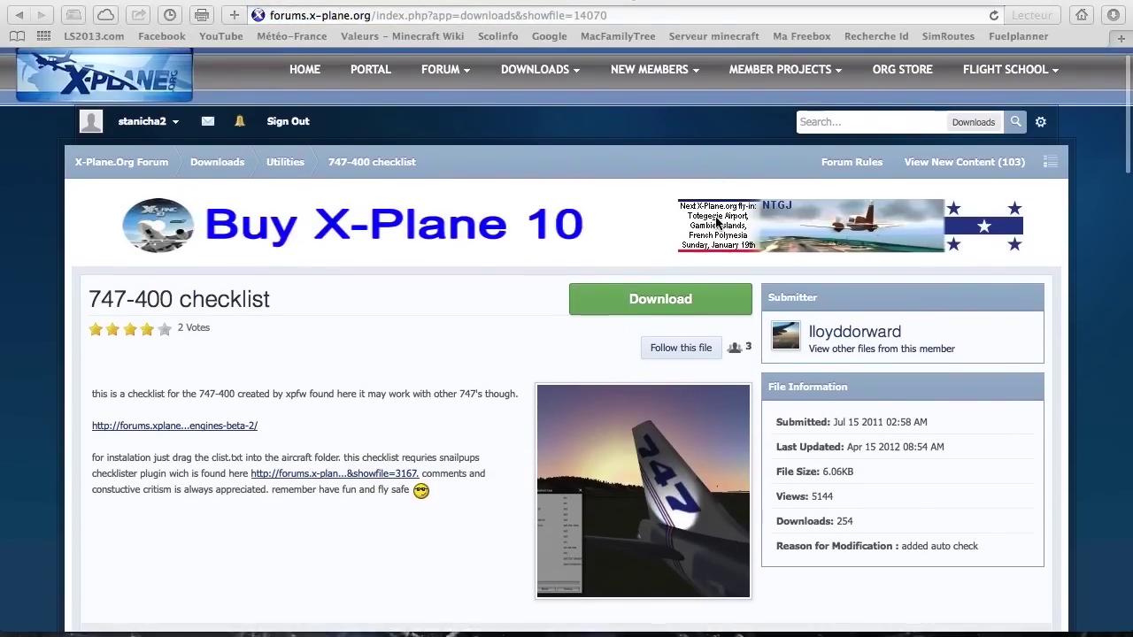
- Skim the checklist sections in the downloaded clist.txt and close the text window
scroll(480, 157, "down", 20)
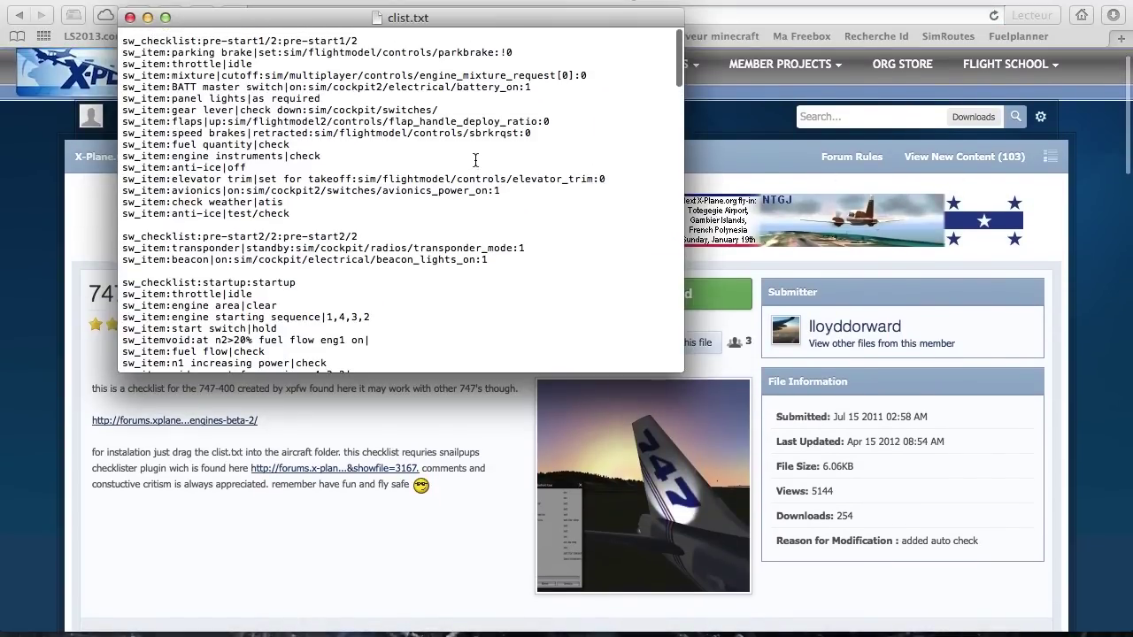
scroll(478, 150, "down", 15)
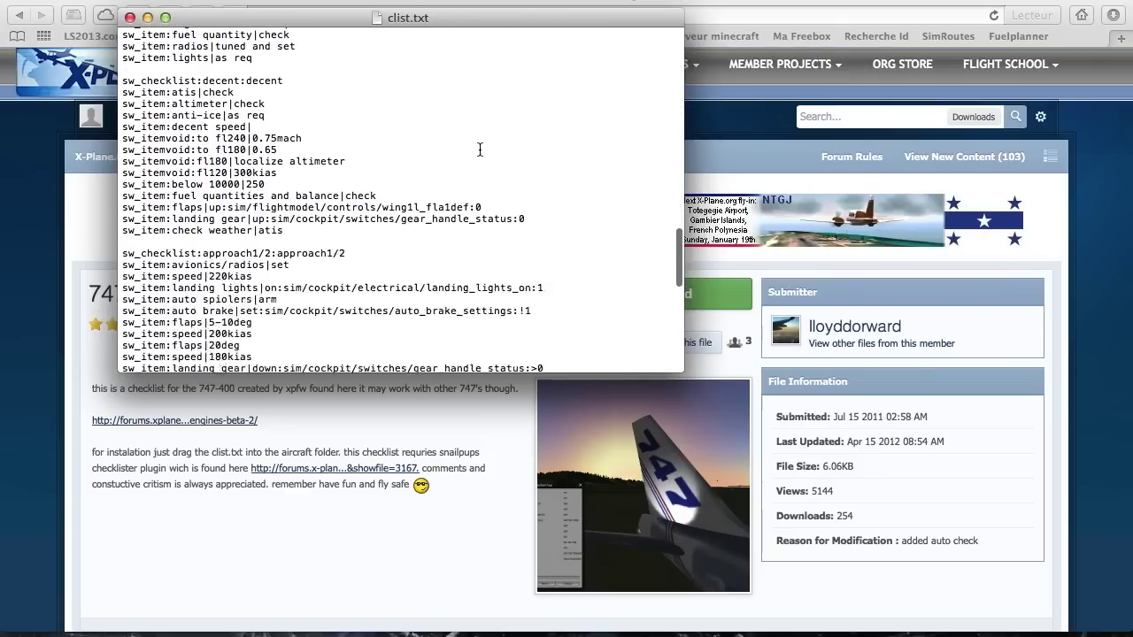
scroll(485, 145, "down", 10)
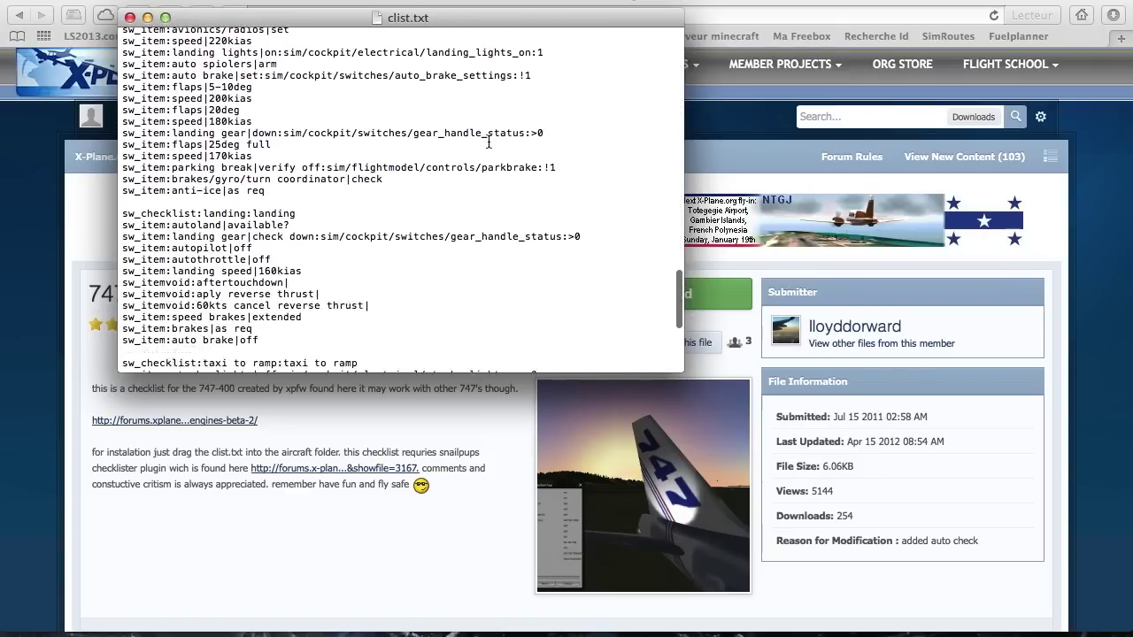
scroll(489, 141, "up", 7)
scroll(489, 142, "up", 15)
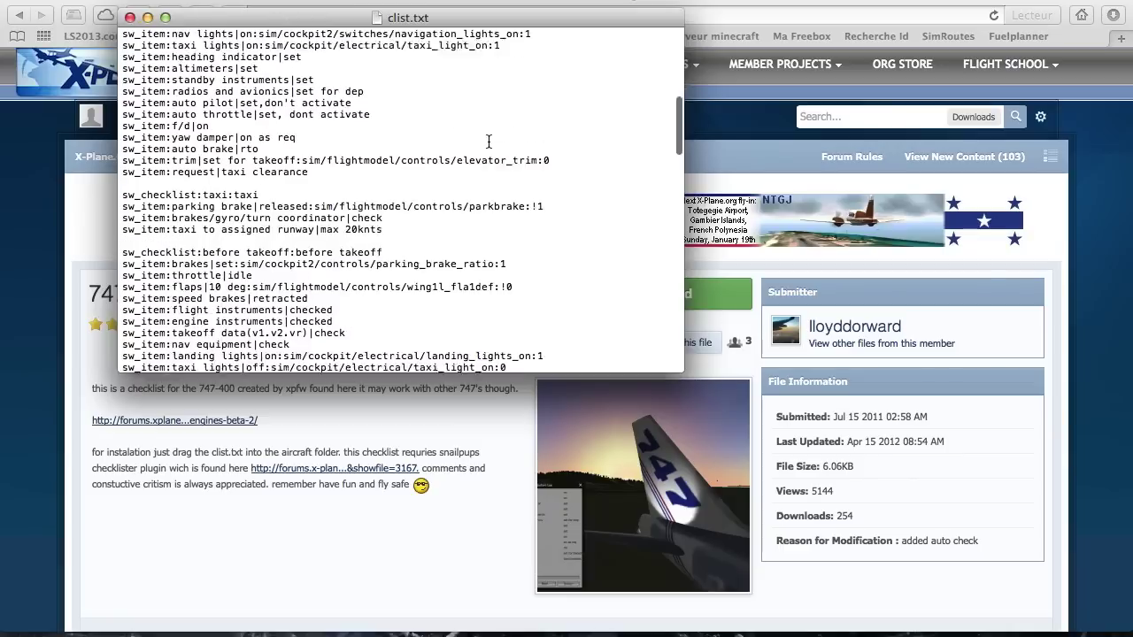
left_click(129, 18)
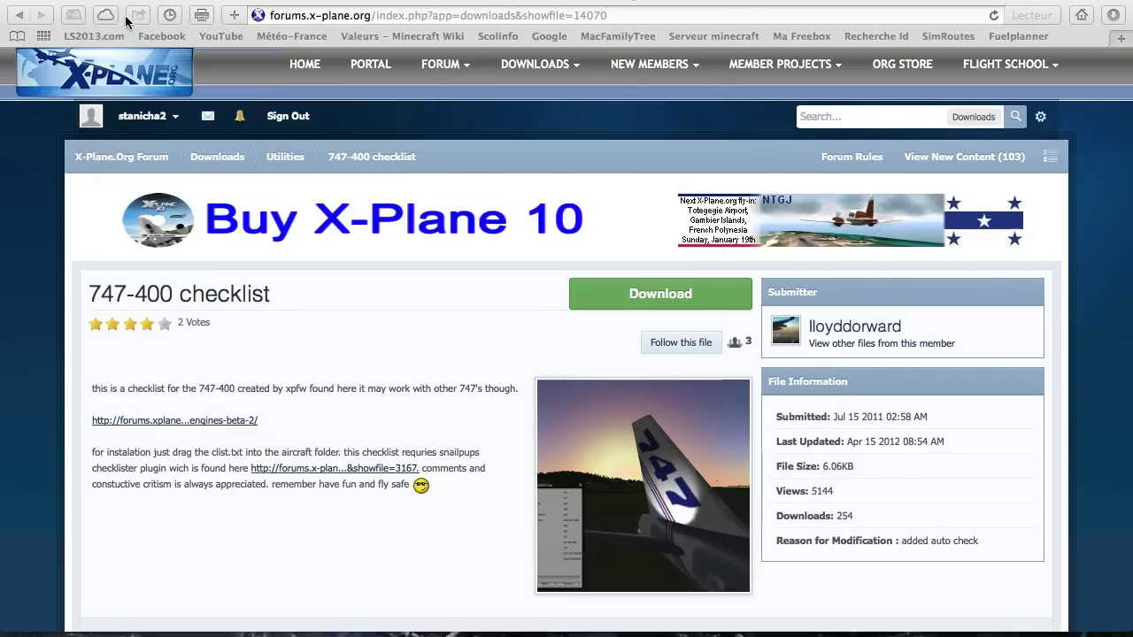
- Show the downloaded clist.txt in the Finder, copy the file, and return to Safari
left_click(1113, 14)
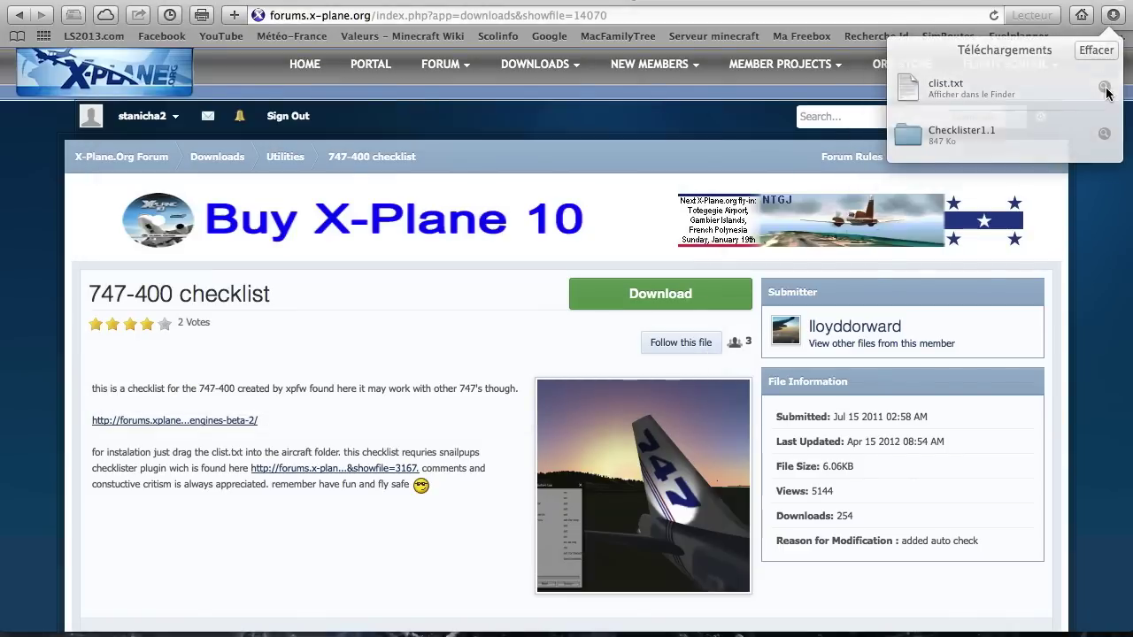
left_click(1104, 85)
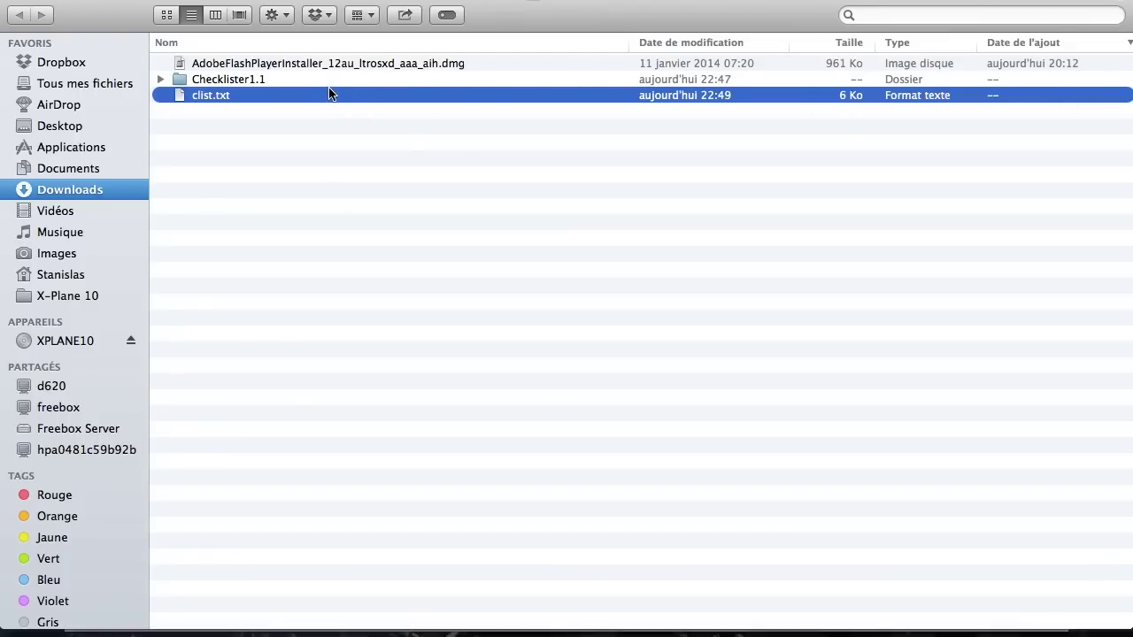
right_click(274, 96)
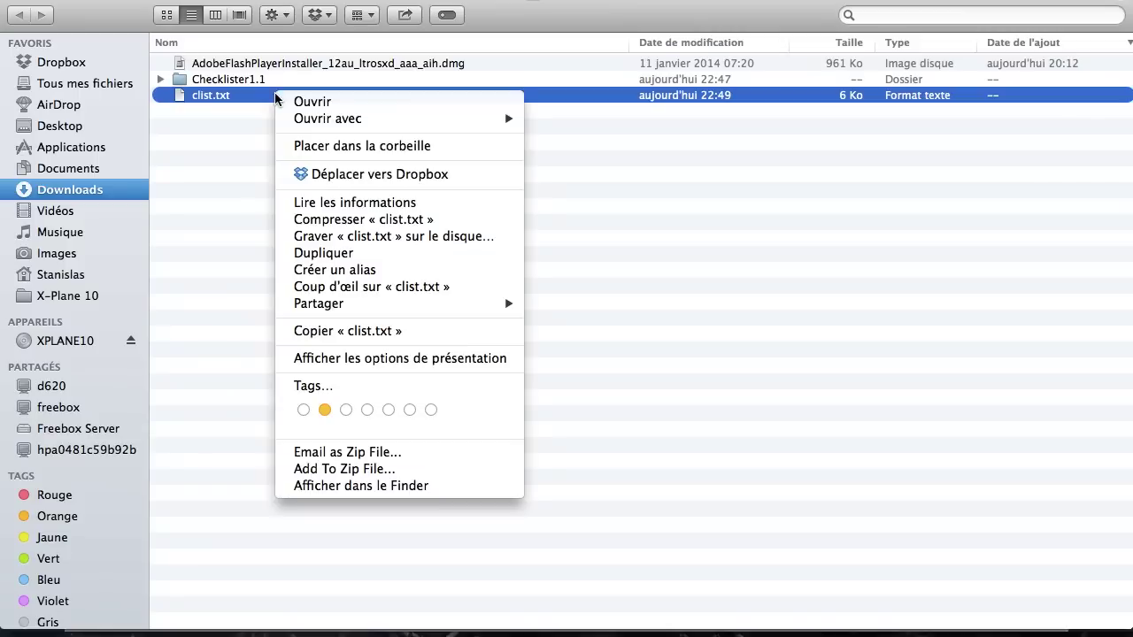
left_click(386, 331)
key("super+Tab")
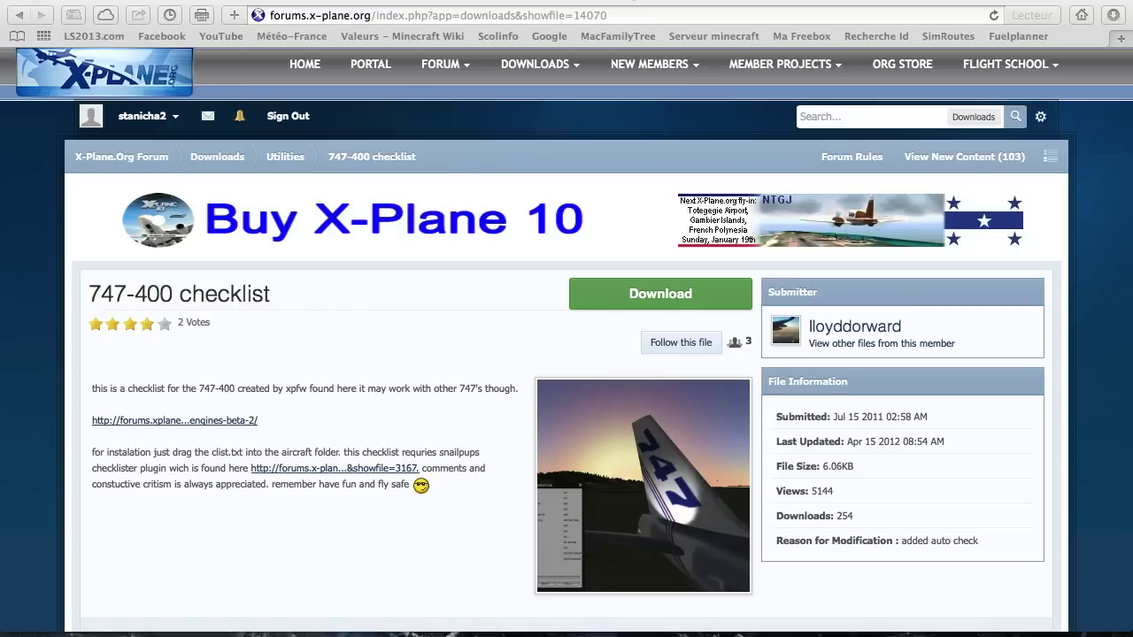
- Open the Aircraft folder inside the X-Plane 10 folder on the desktop
mouse_move(3, 2)
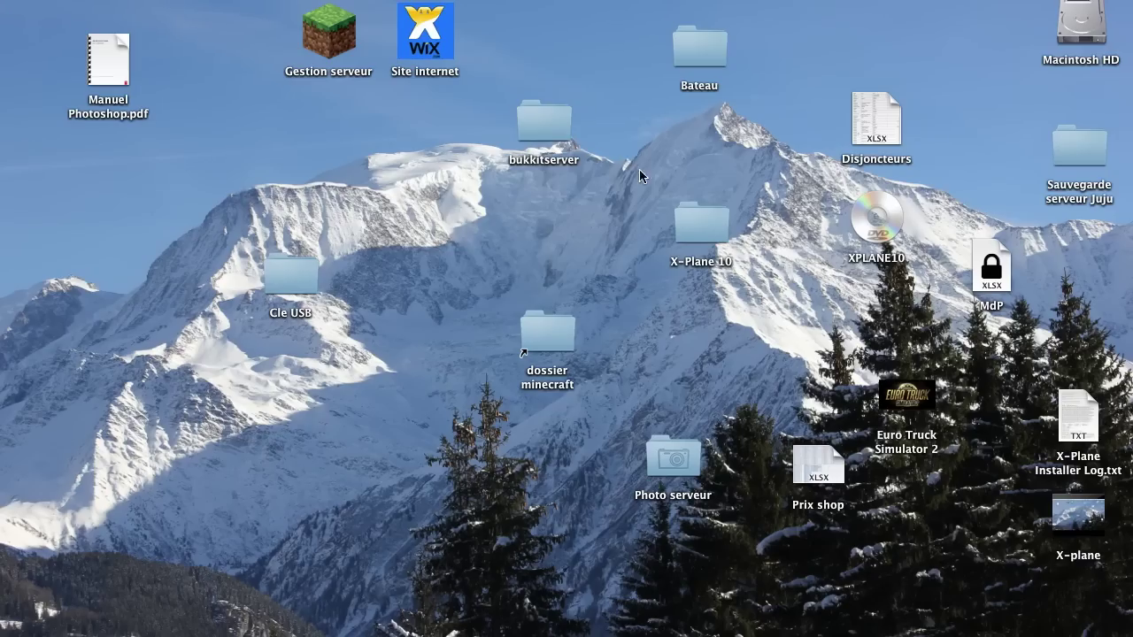
left_click(691, 217)
double_click(690, 217)
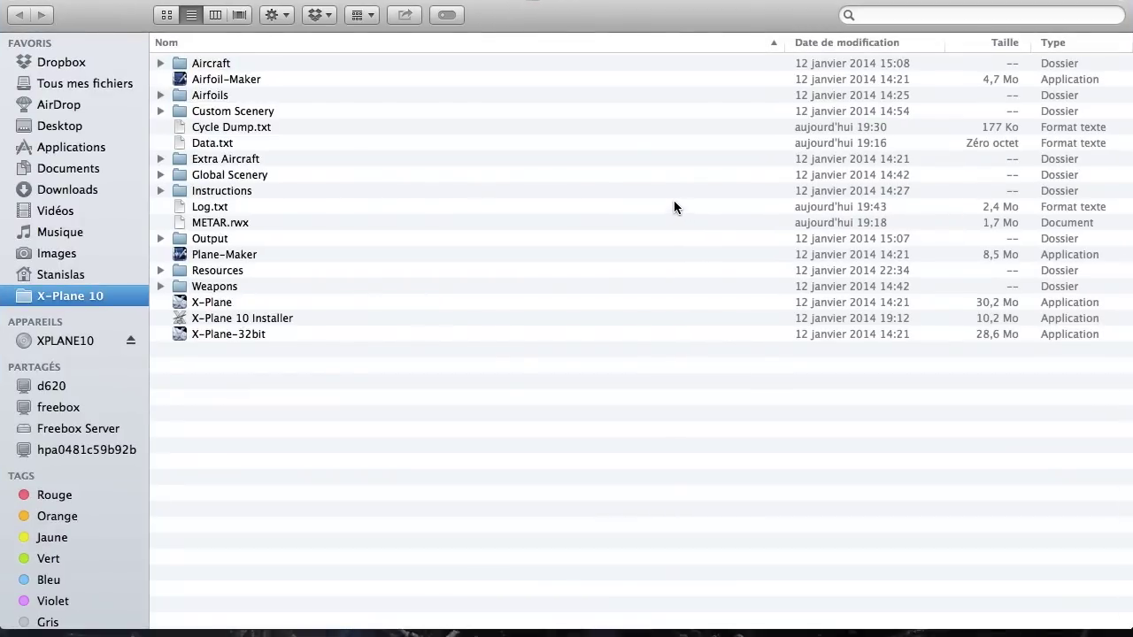
double_click(209, 66)
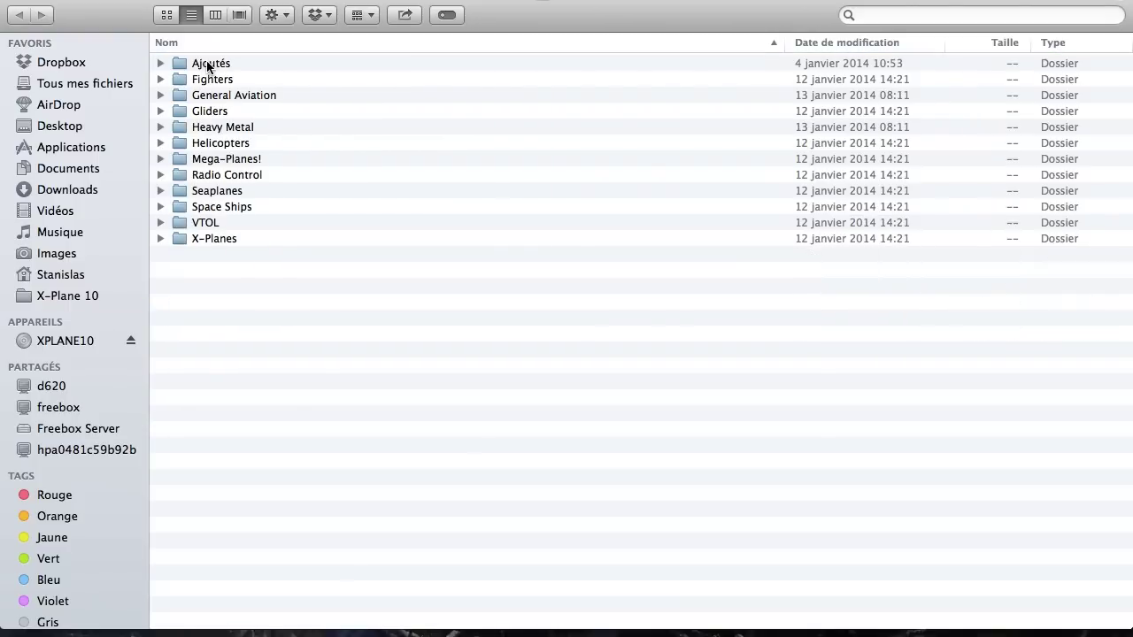
- Look inside the Airfoils and Extra Aircraft folders, and return to the X-Plane 10 folder
left_click_drag(433, 294, 355, 291)
left_click(18, 14)
left_click(271, 63)
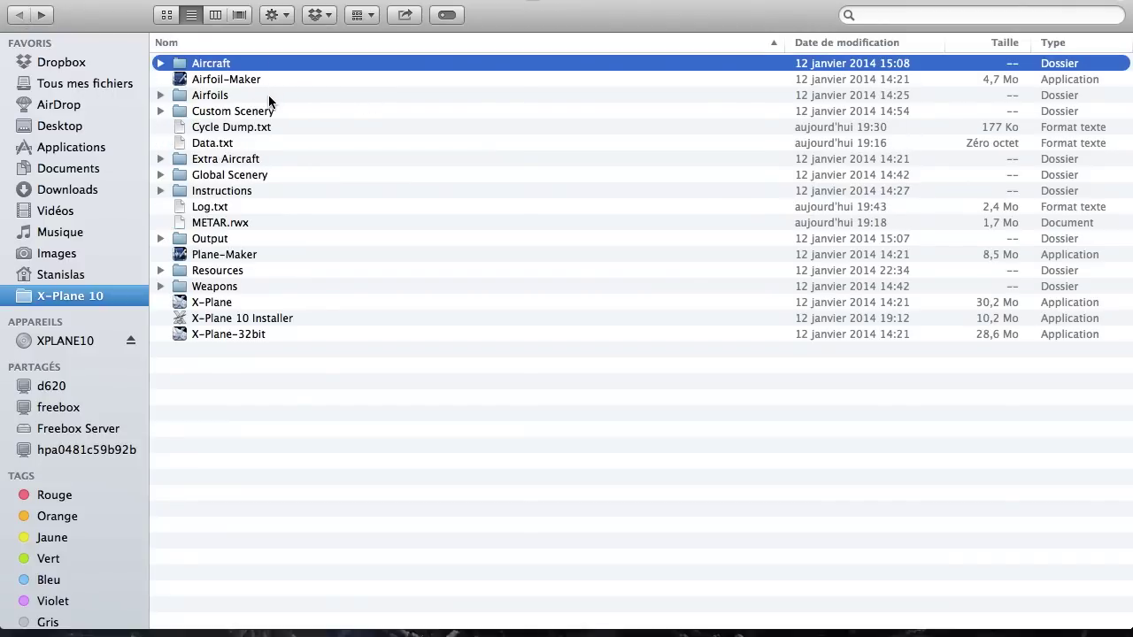
double_click(270, 95)
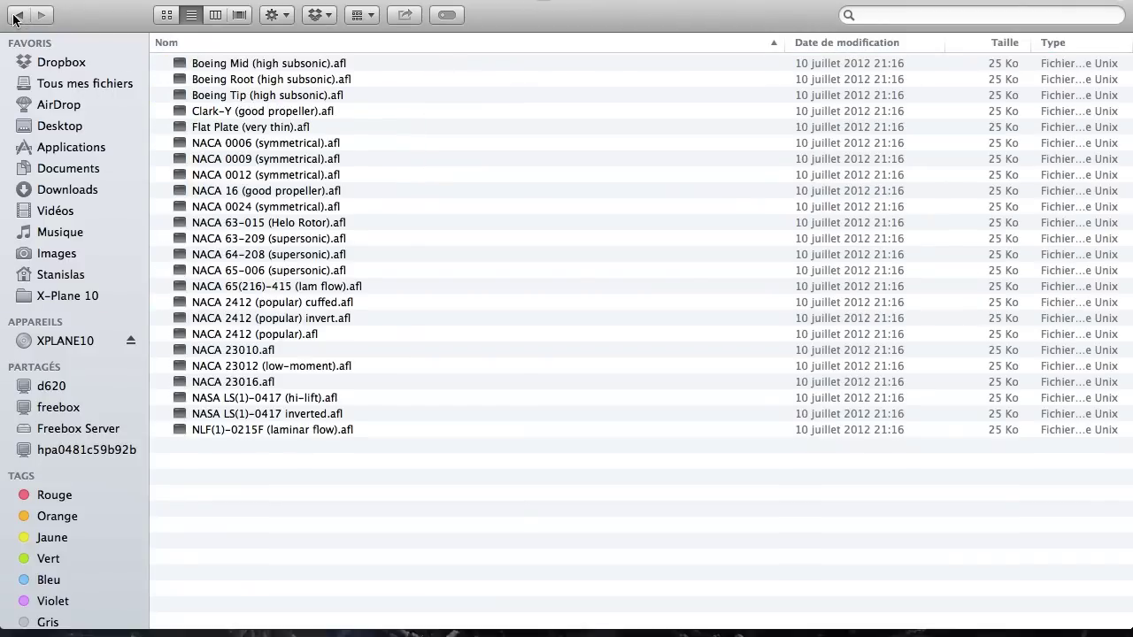
key("super+bracketleft")
double_click(226, 160)
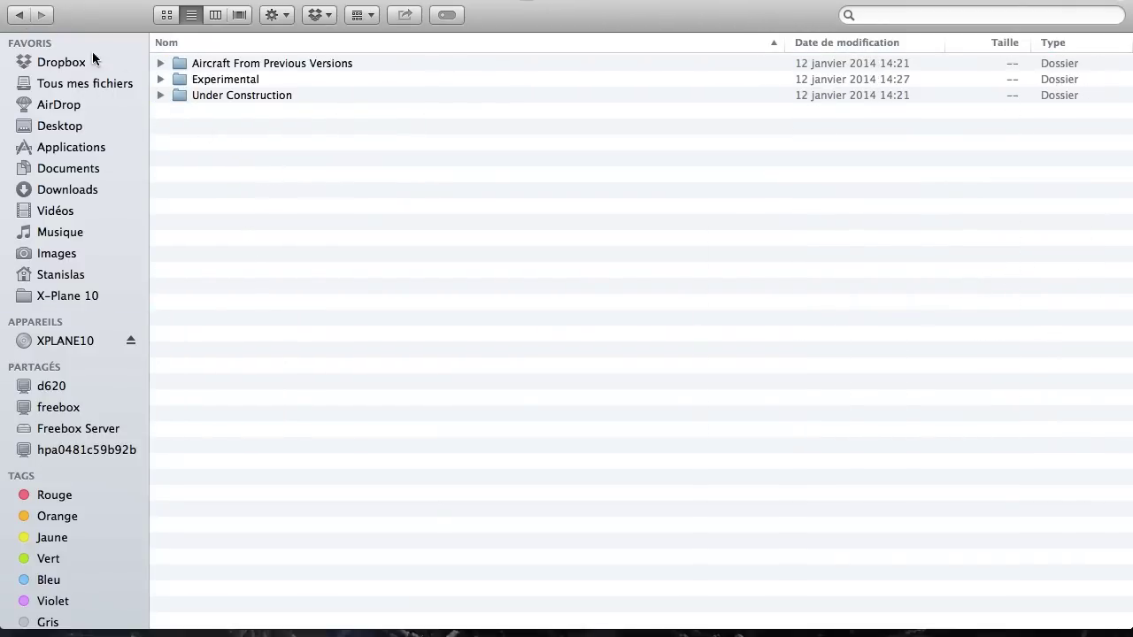
left_click(20, 15)
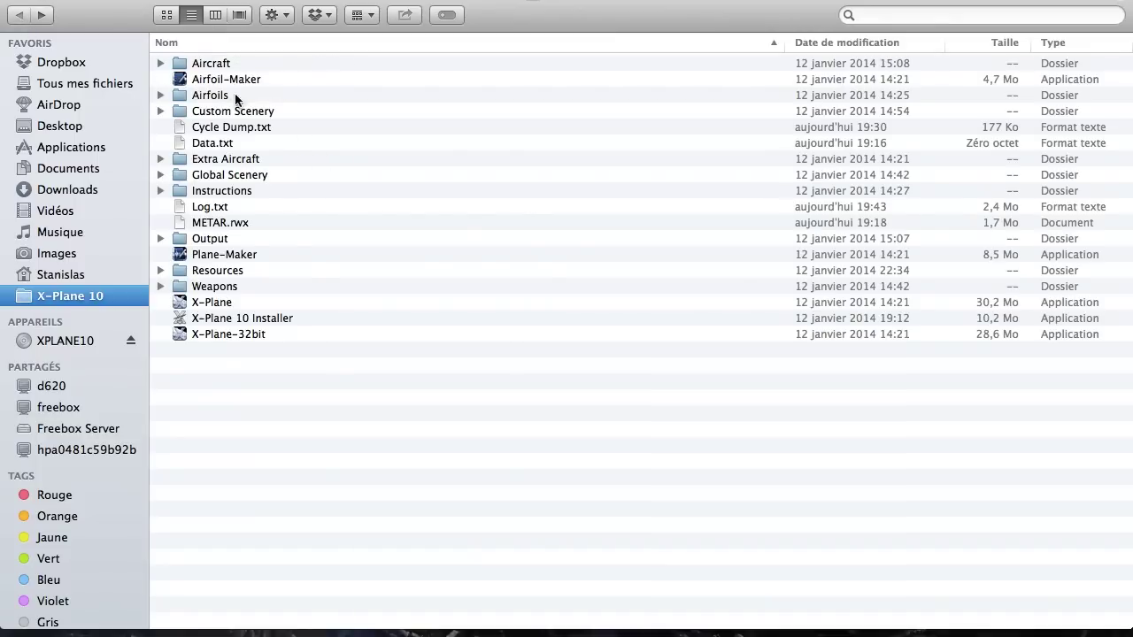
- Reopen the Aircraft folder, expand Heavy Metal, and select the B747-400 United folder
double_click(212, 64)
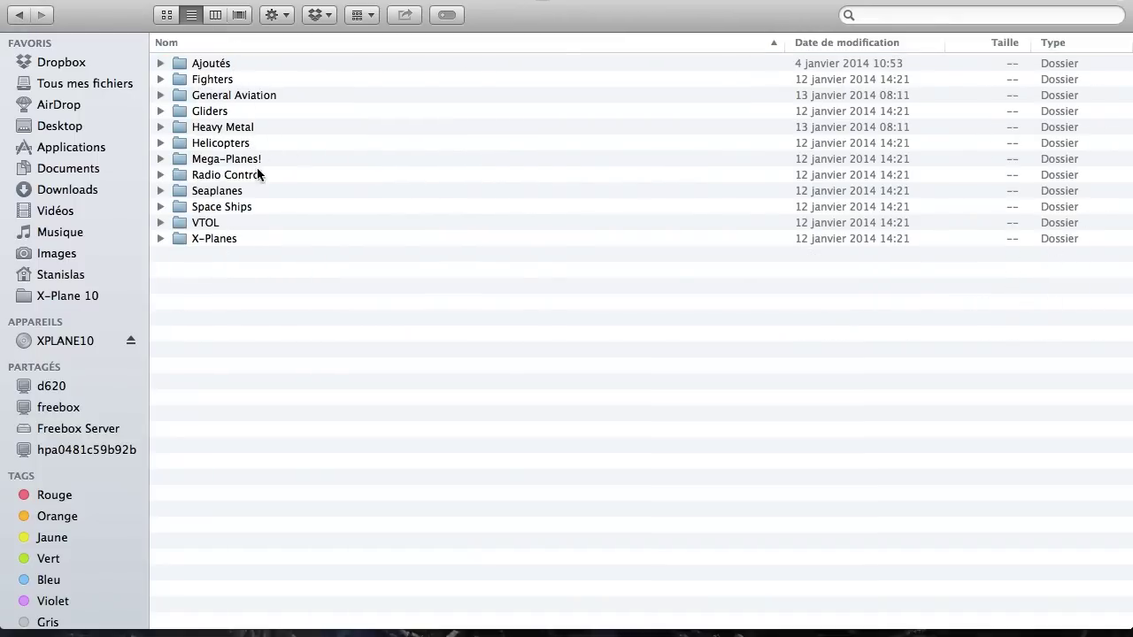
left_click(161, 128)
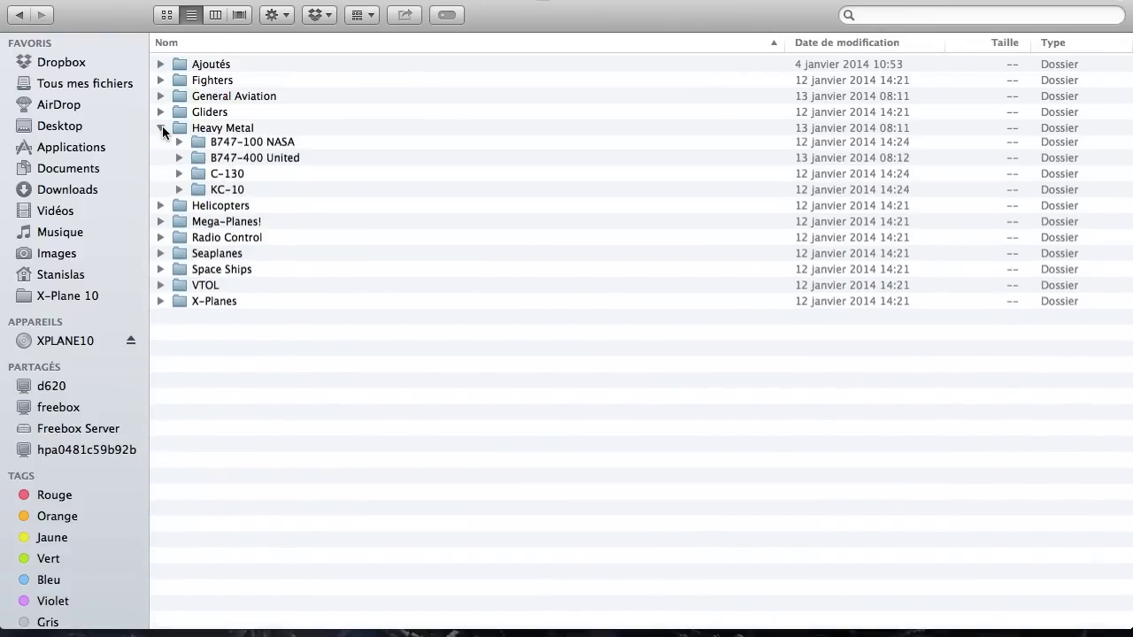
left_click(250, 144)
key("Down")
key("Up")
left_click(262, 160)
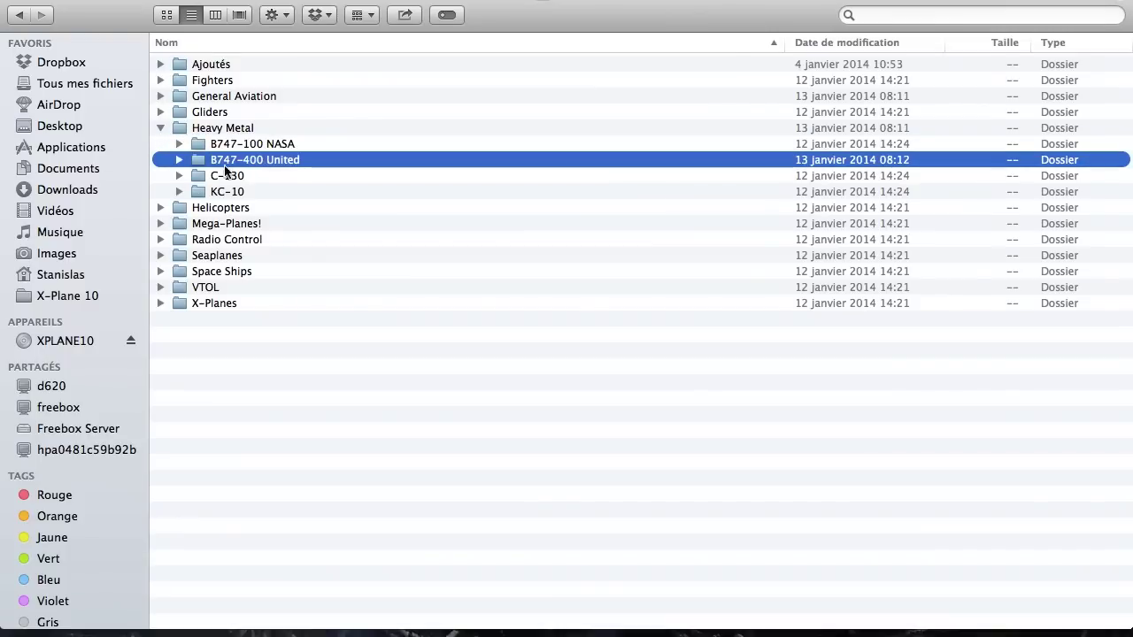
- Look at the Bombardier Canadair CL-415 folder under Seaplanes, and collapse Seaplanes again
left_click(161, 255)
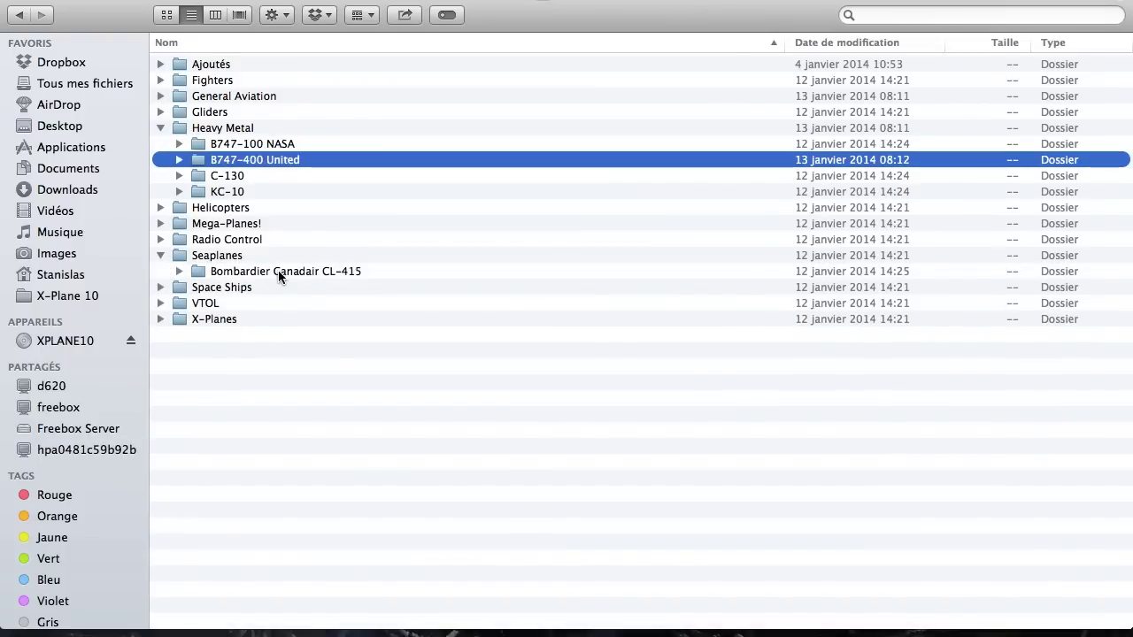
left_click(276, 270)
left_click(162, 255)
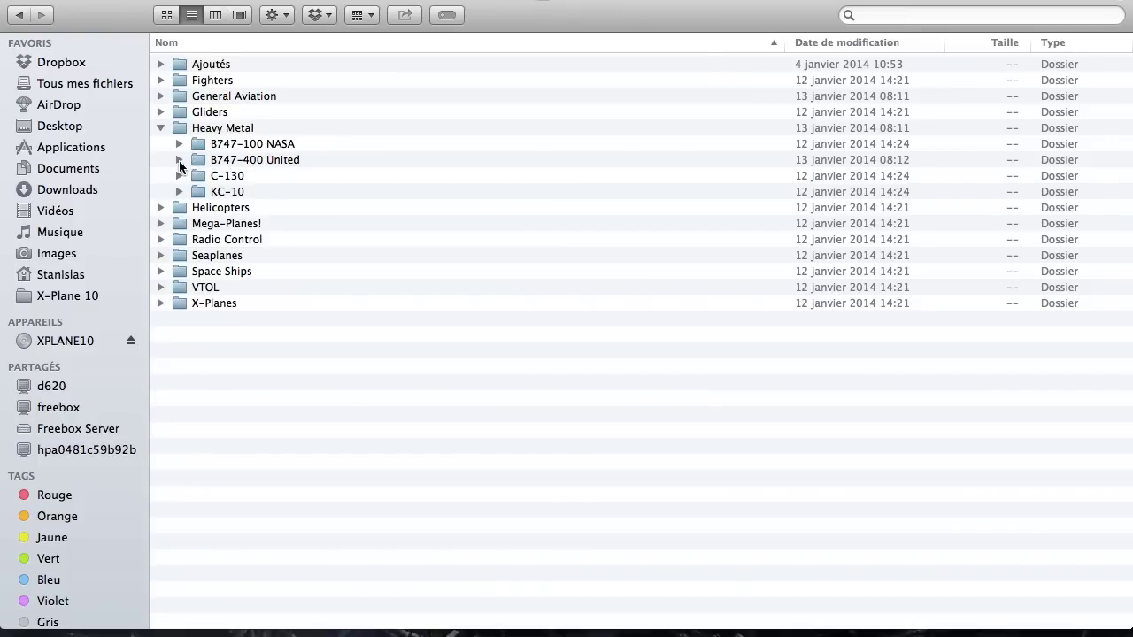
- Open the B747-400 United folder and select the 747-400 United.acf file
left_click(238, 162)
double_click(239, 162)
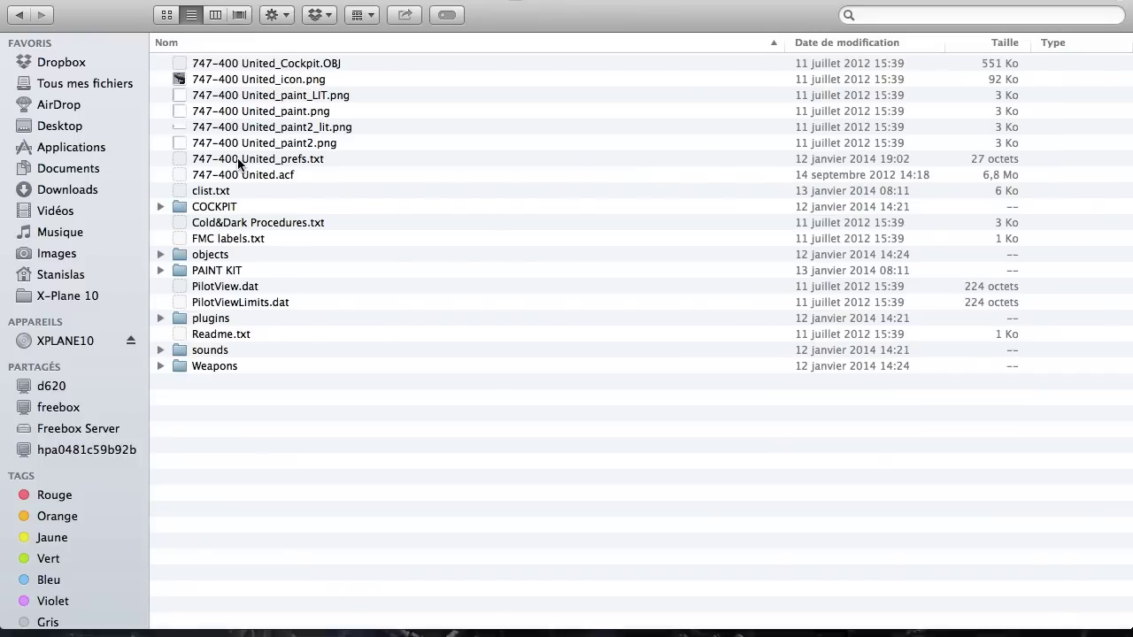
left_click(280, 176)
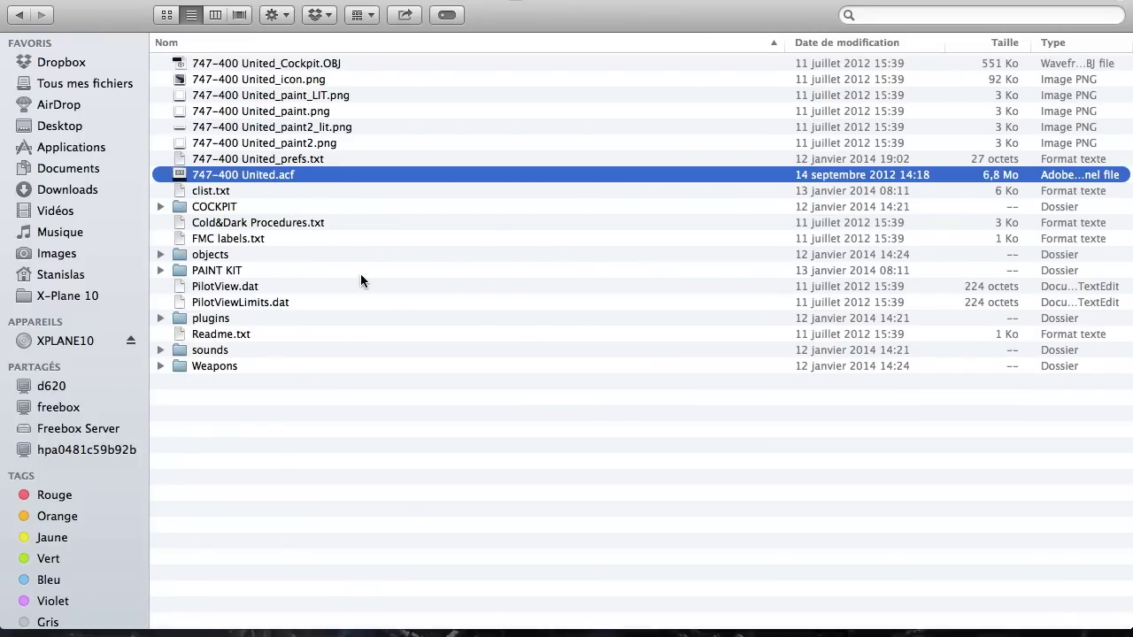
- Show the folder's paste command without using it, and check the existing clist.txt and the plugins folder
left_click(307, 502)
right_click(310, 478)
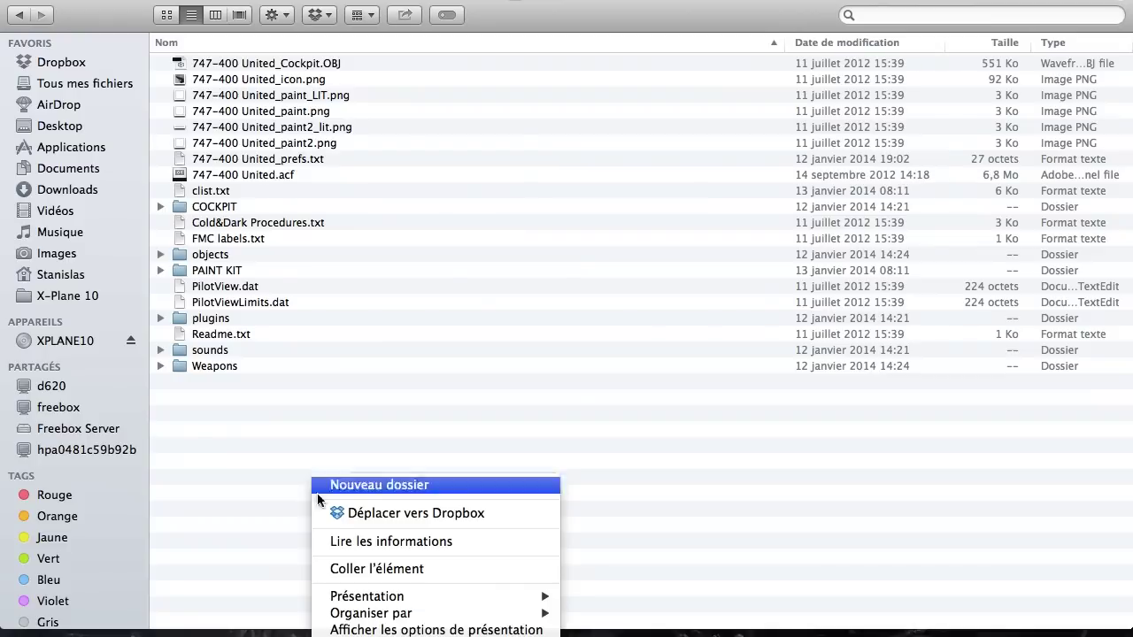
left_click(281, 244)
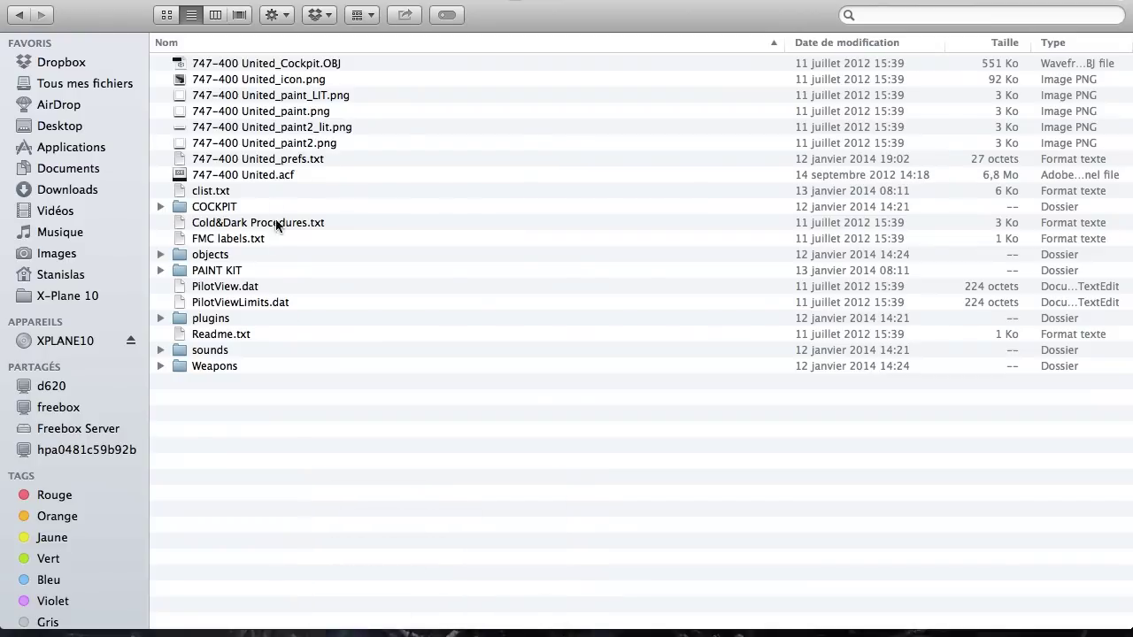
left_click(254, 188)
left_click(321, 448)
left_click(160, 318)
left_click(161, 319)
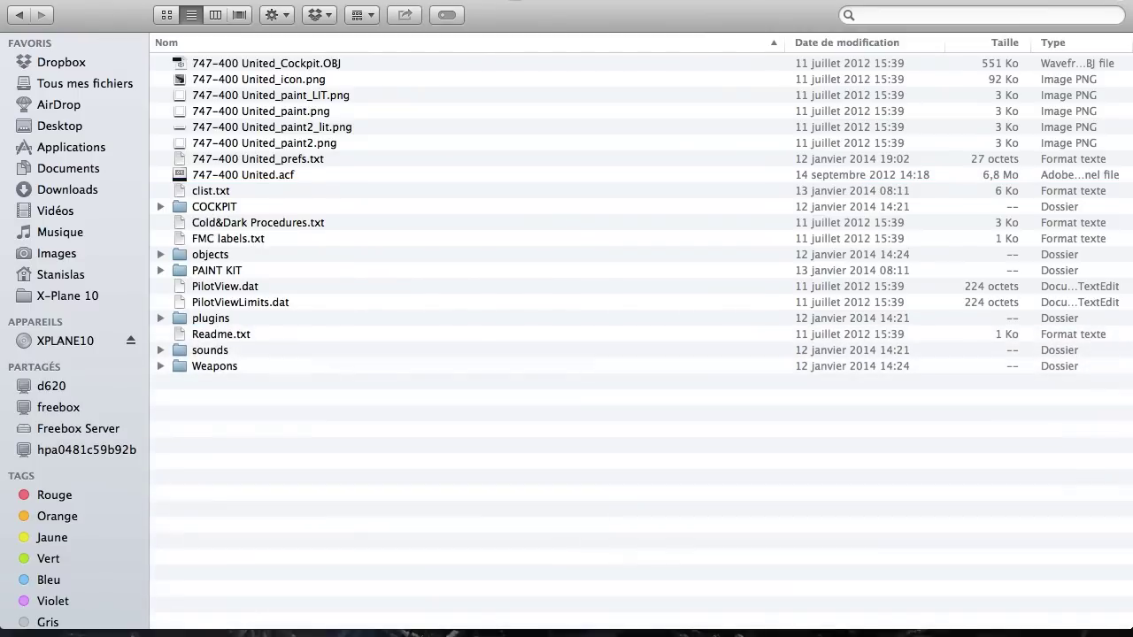
- Close the folder window, launch X-Plane, and choose to load it with the DEFAULT rendering options
left_click(11, 2)
left_click(301, 207)
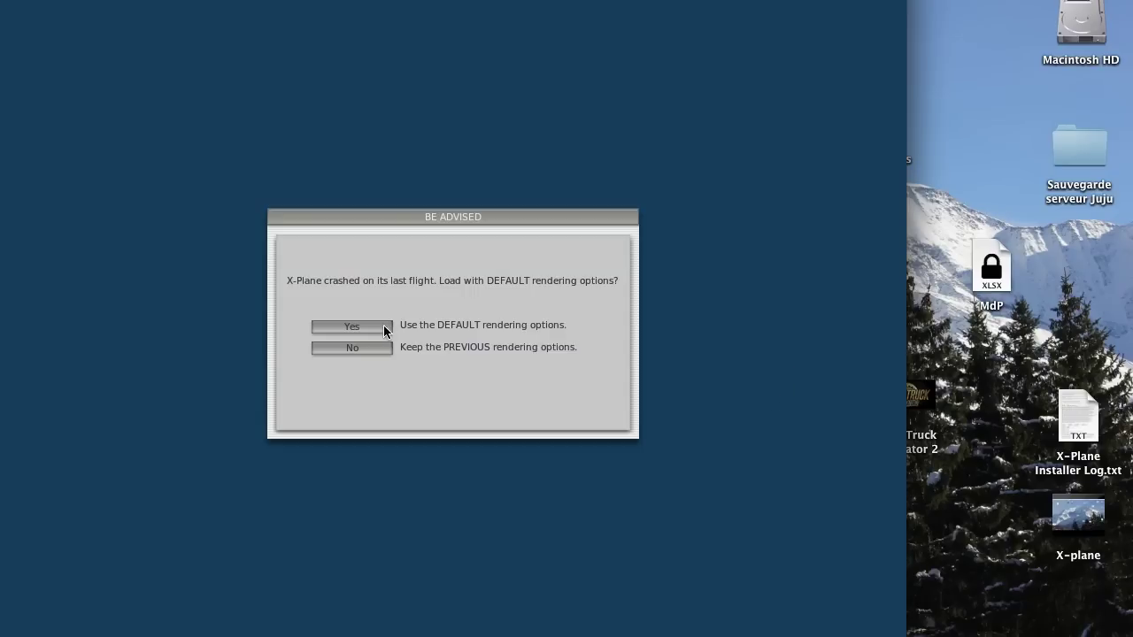
left_click(384, 328)
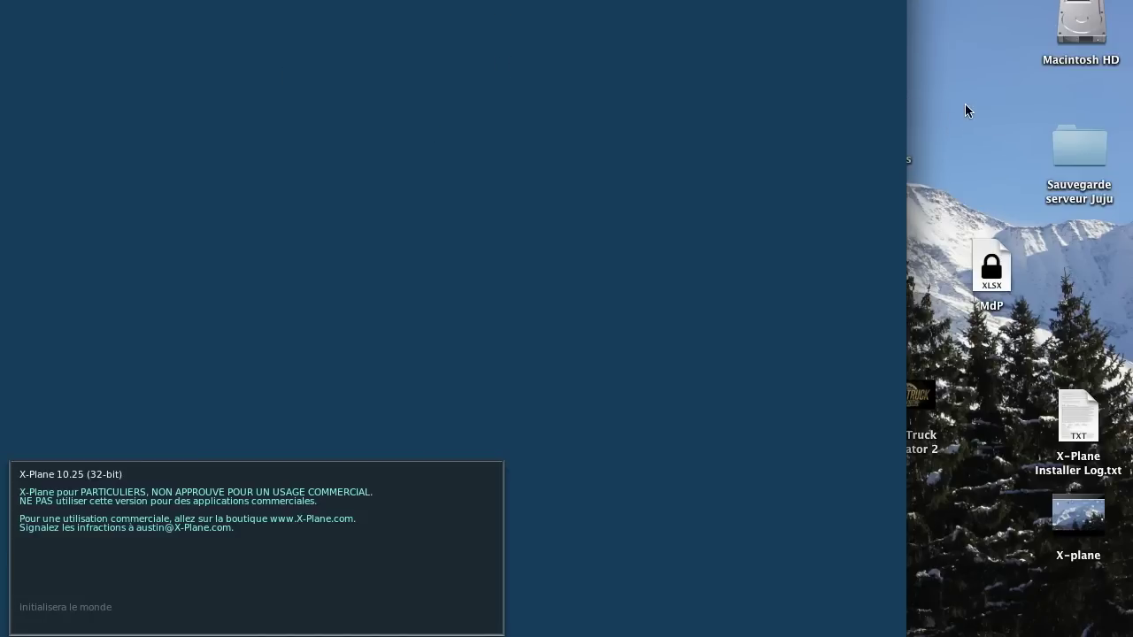
- Show the desktop while X-Plane loads, and open the Aircraft folder within X-Plane 10
left_click(1072, 144)
left_click(980, 157)
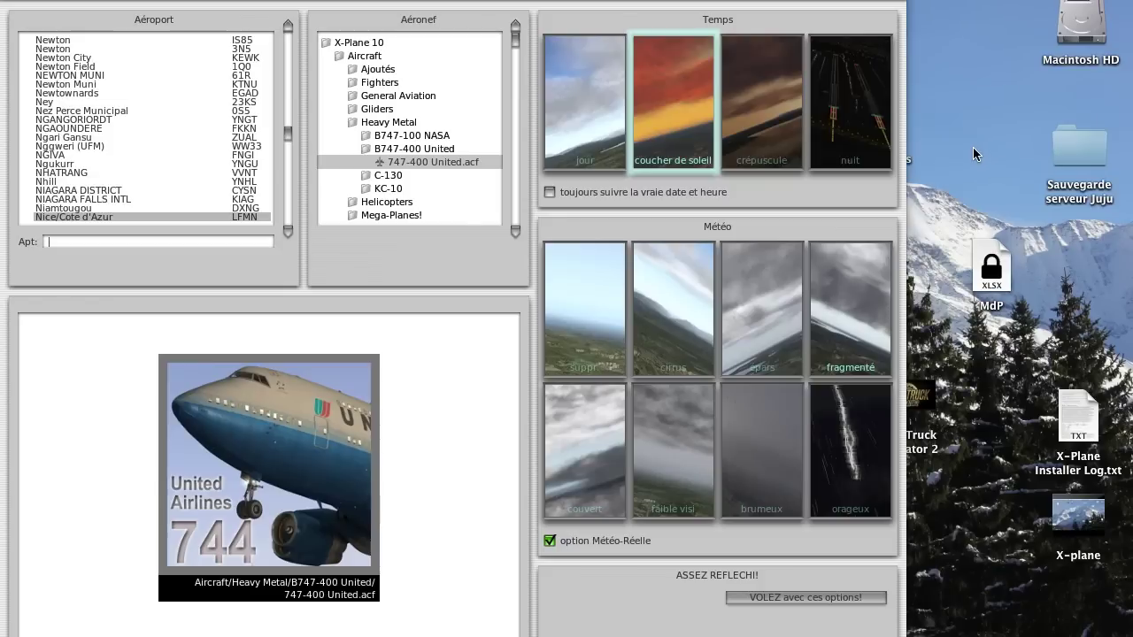
key("F11")
double_click(694, 226)
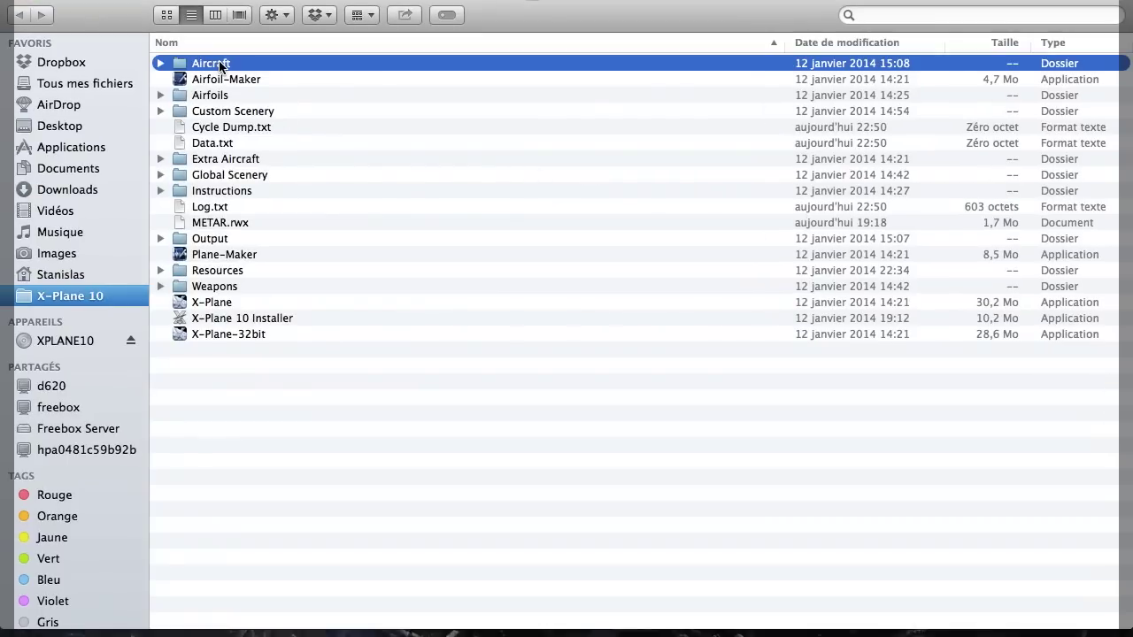
double_click(219, 67)
- Open the Cessna 172SP folder under General Aviation, select Cessna_172SP.acf, and close the folder window
left_click(162, 127)
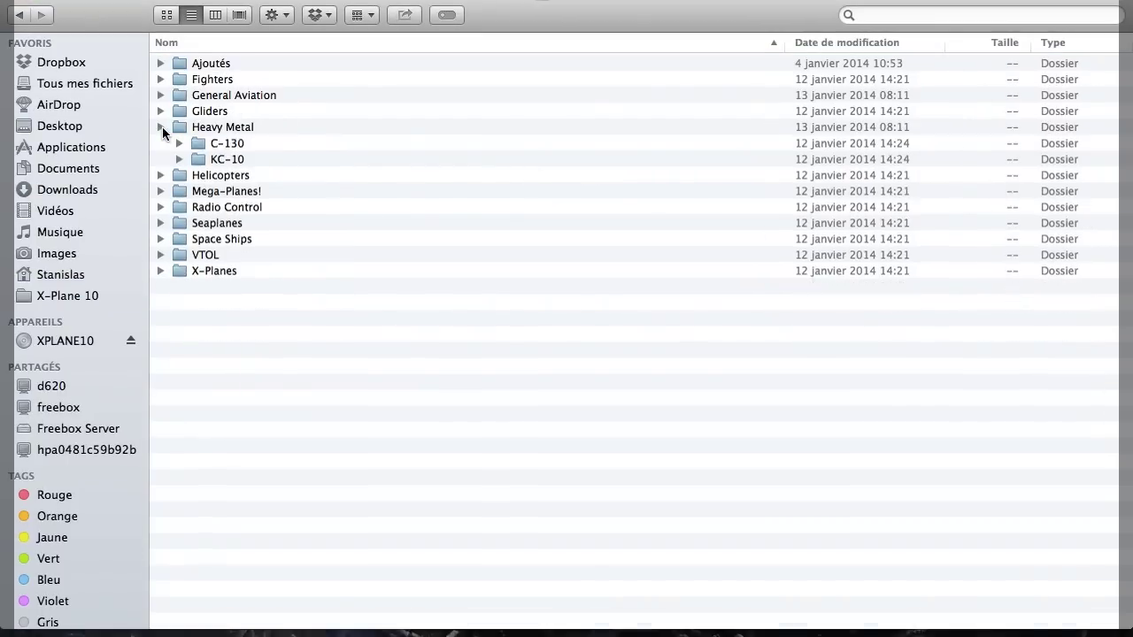
left_click(161, 94)
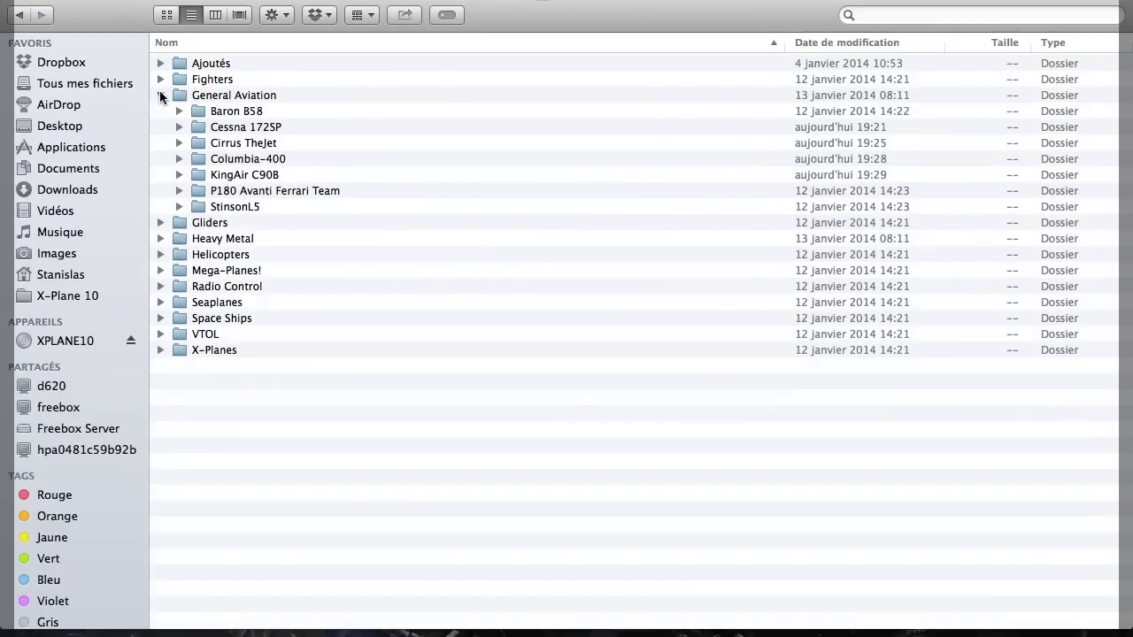
left_click(217, 129)
double_click(216, 129)
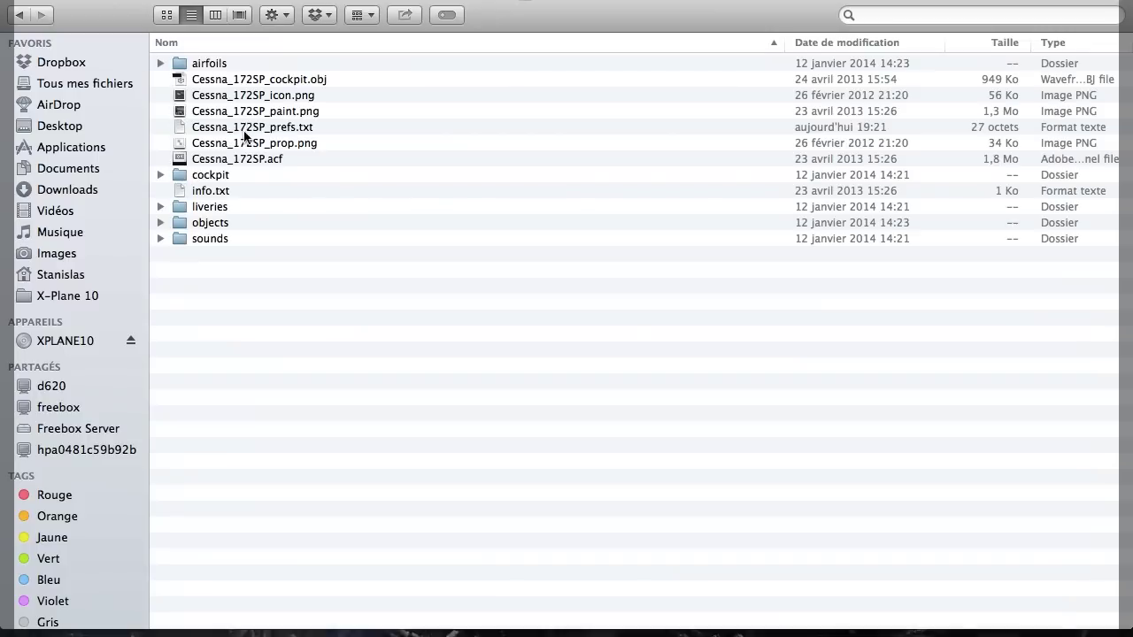
left_click(261, 158)
left_click(311, 284)
key("super+w")
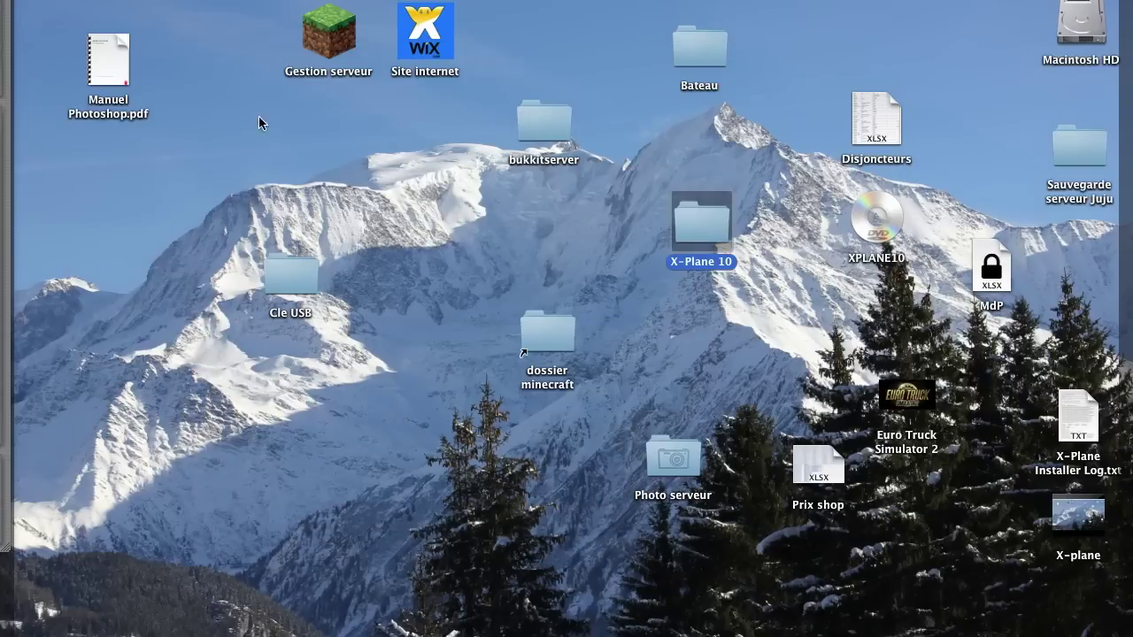
- Return to X-Plane and start the 747-400 United flight at Nice/Cote d'Azur (LFMN) with the time set to "jour"
left_click(18, 183)
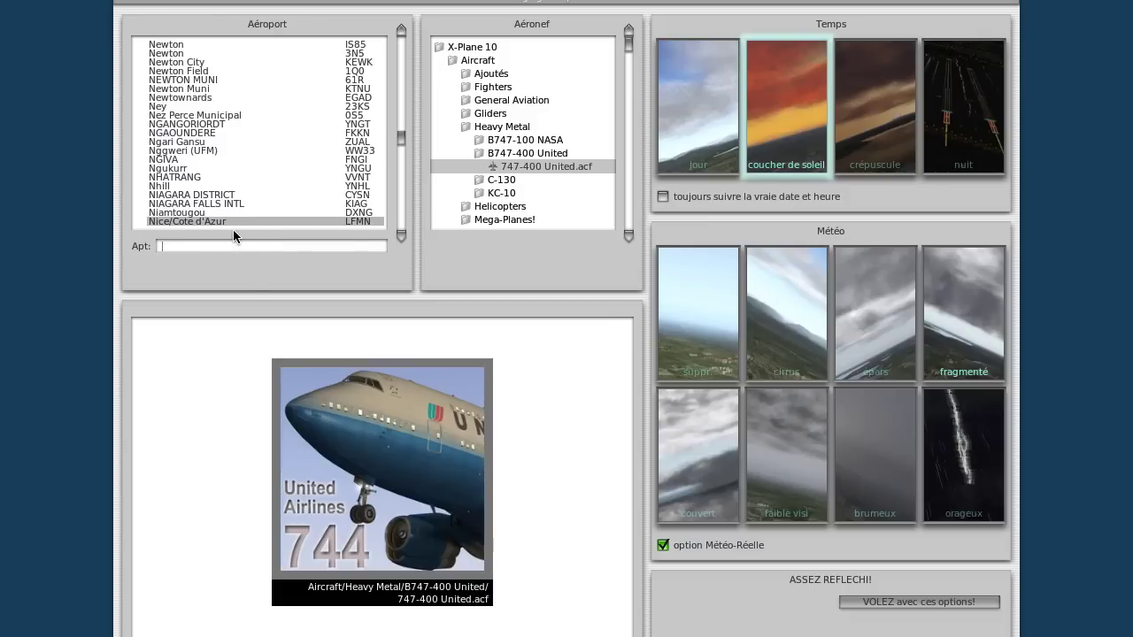
left_click(235, 221)
left_click(705, 129)
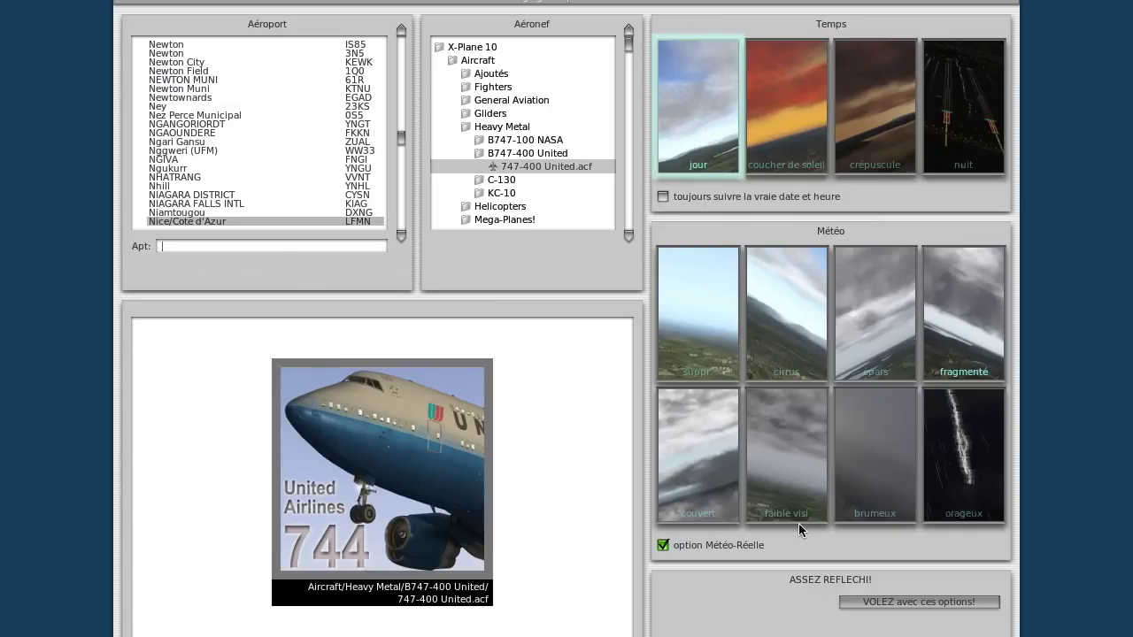
left_click(899, 603)
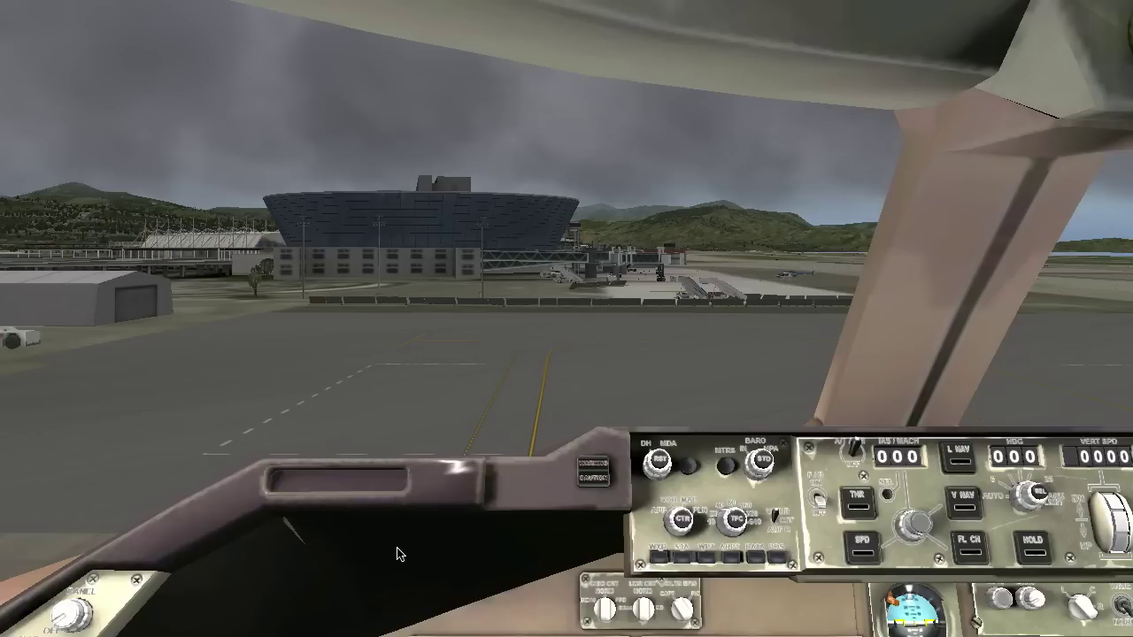
- Open the Checklister plugin's checklist at pre-start1/2 and move its window into the corner of the cockpit view
key("XF86AudioRaiseVolume")
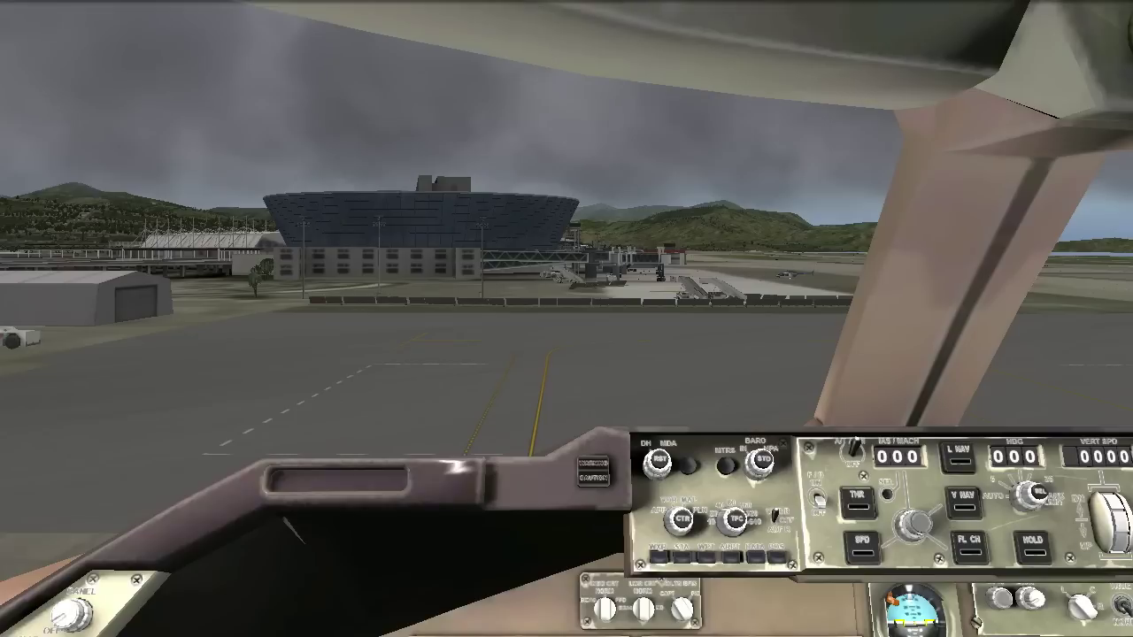
left_click(561, 2)
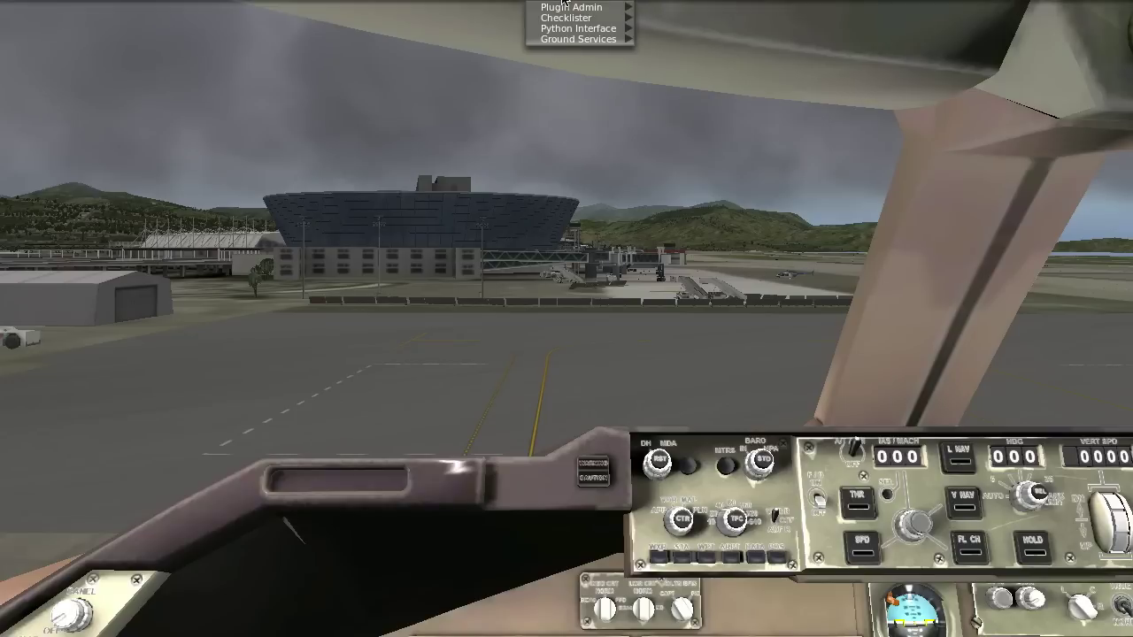
left_click(608, 19)
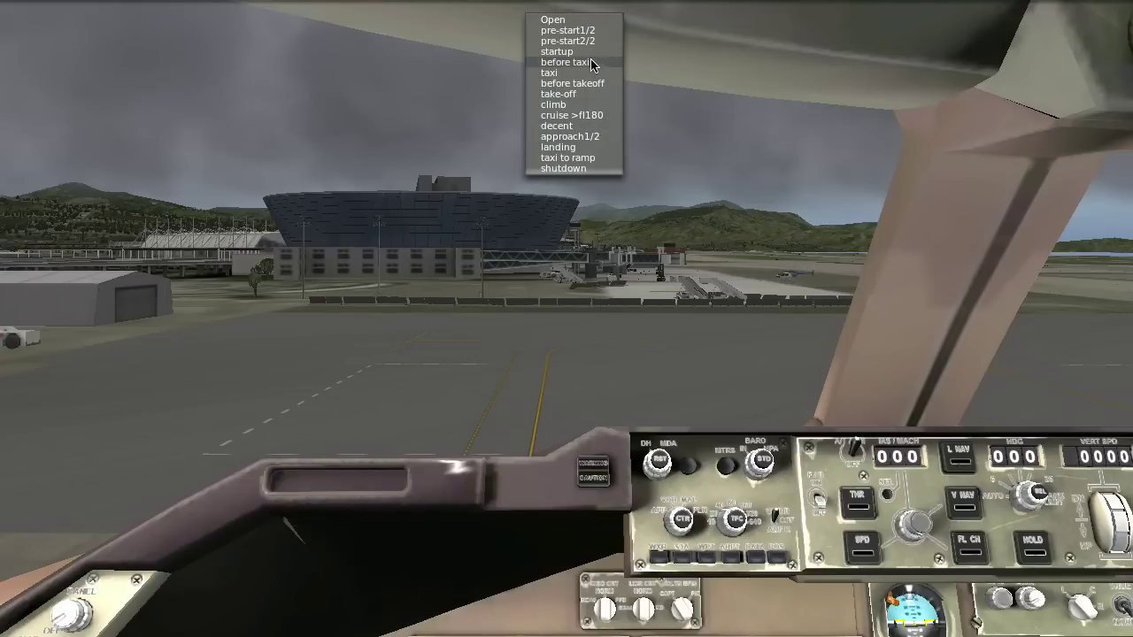
left_click(589, 21)
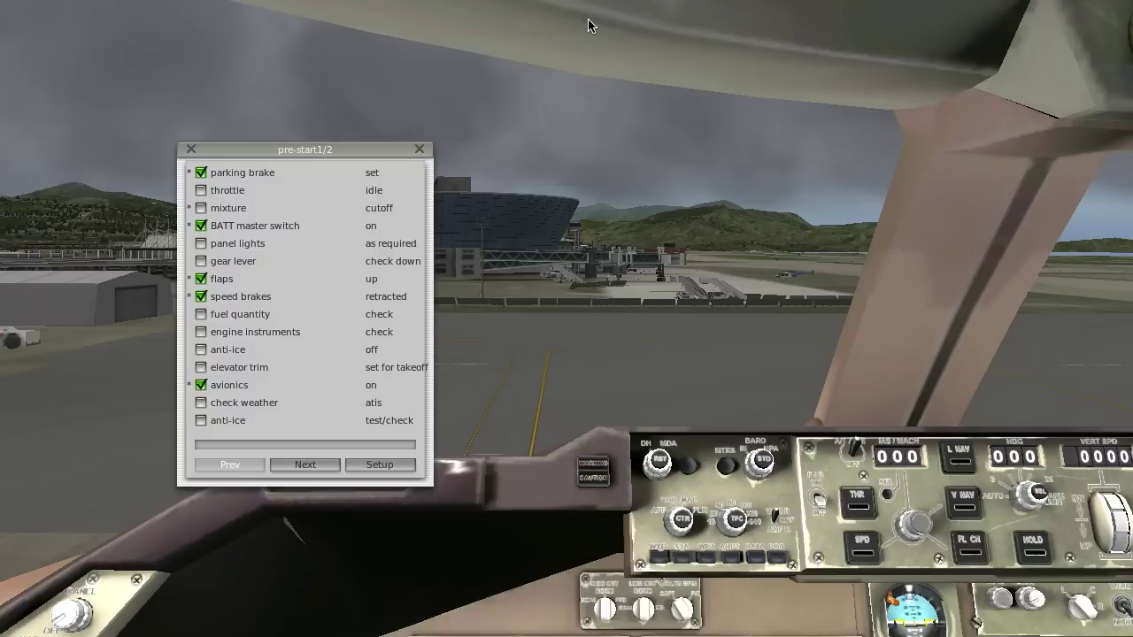
left_click_drag(325, 155, 146, 9)
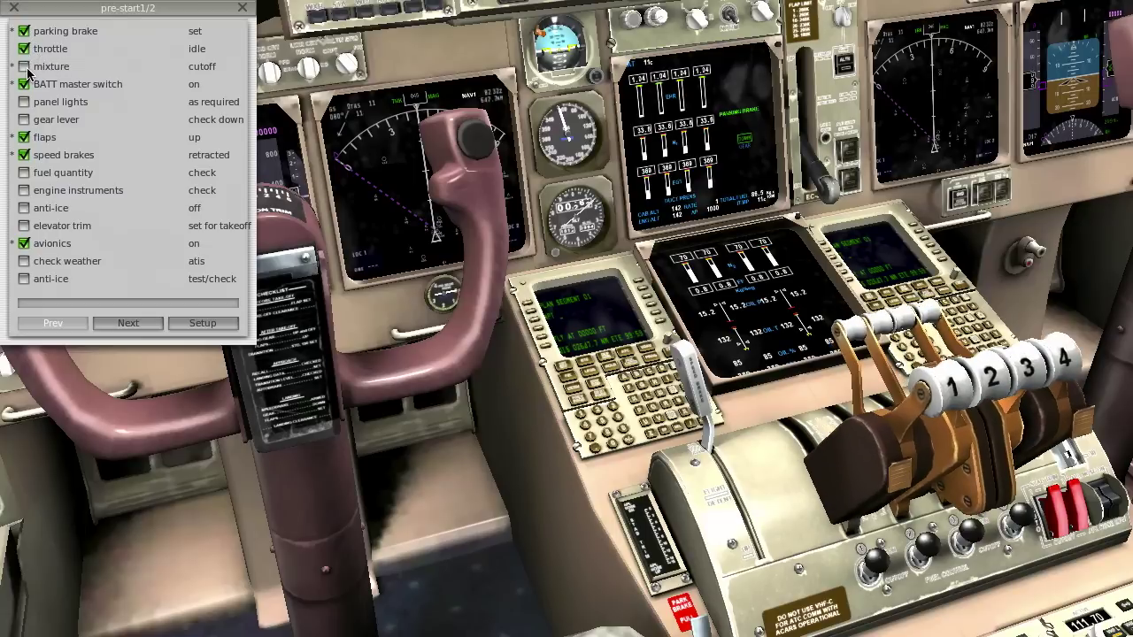
- Set the fuel control levers of all four engines to cutoff to satisfy the mixture item in the checklist
left_click(24, 68)
left_click_drag(446, 350, 827, 431)
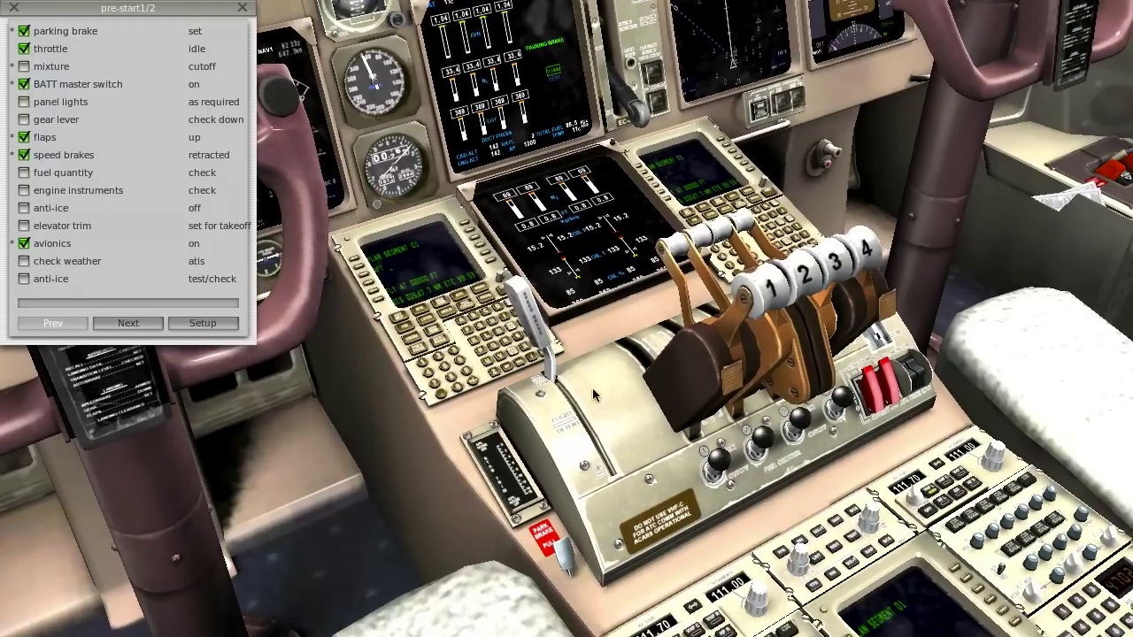
left_click(847, 400)
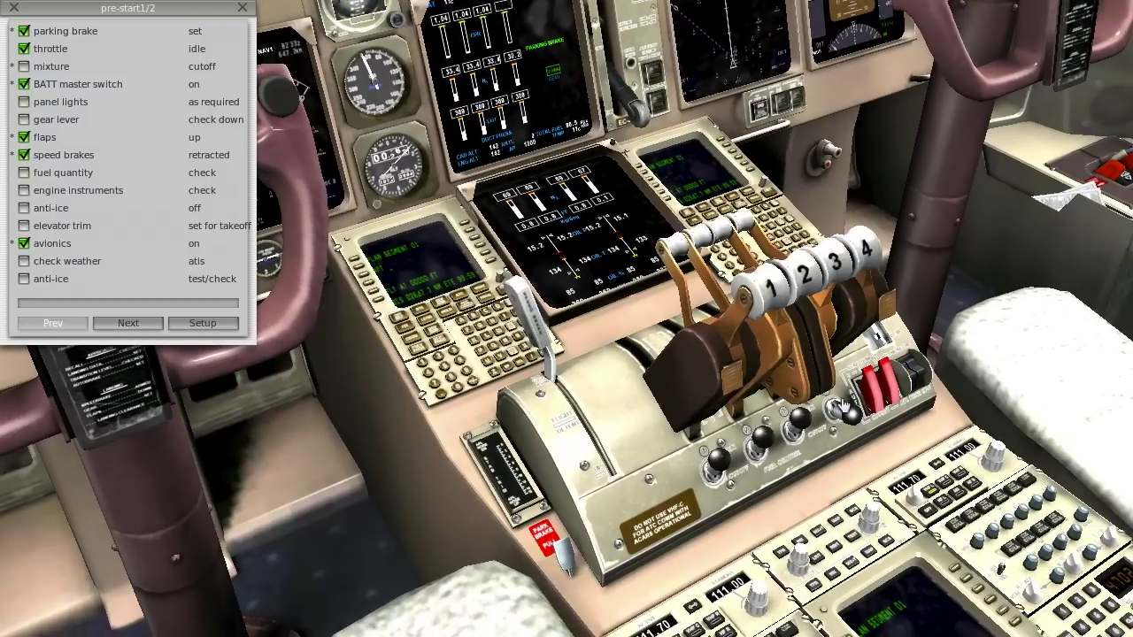
left_click(784, 432)
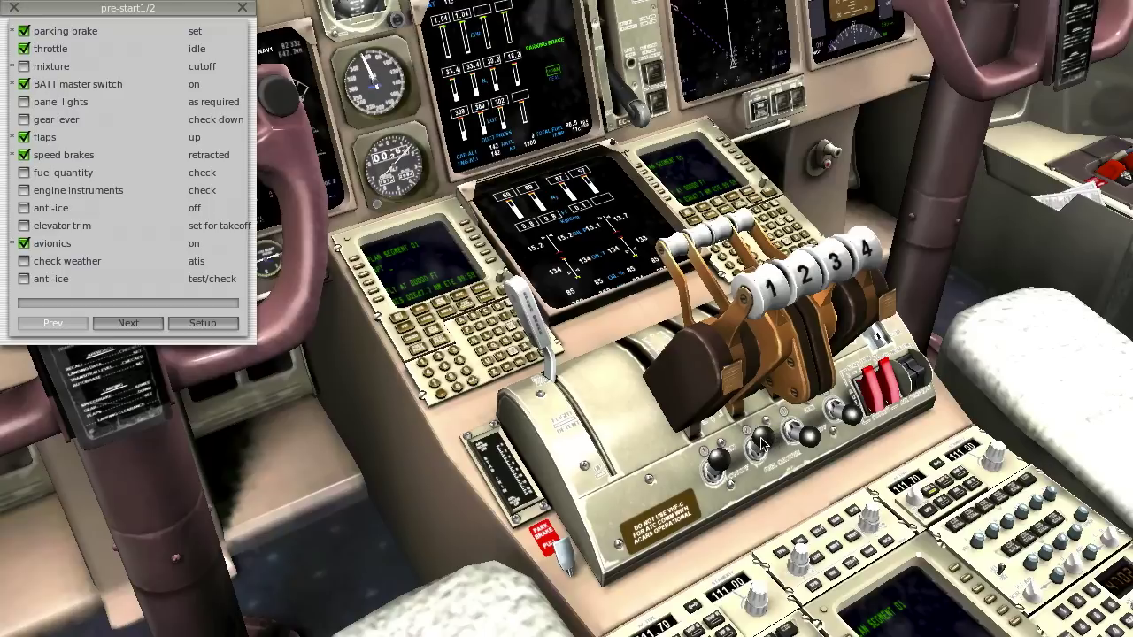
left_click(759, 448)
left_click(718, 461)
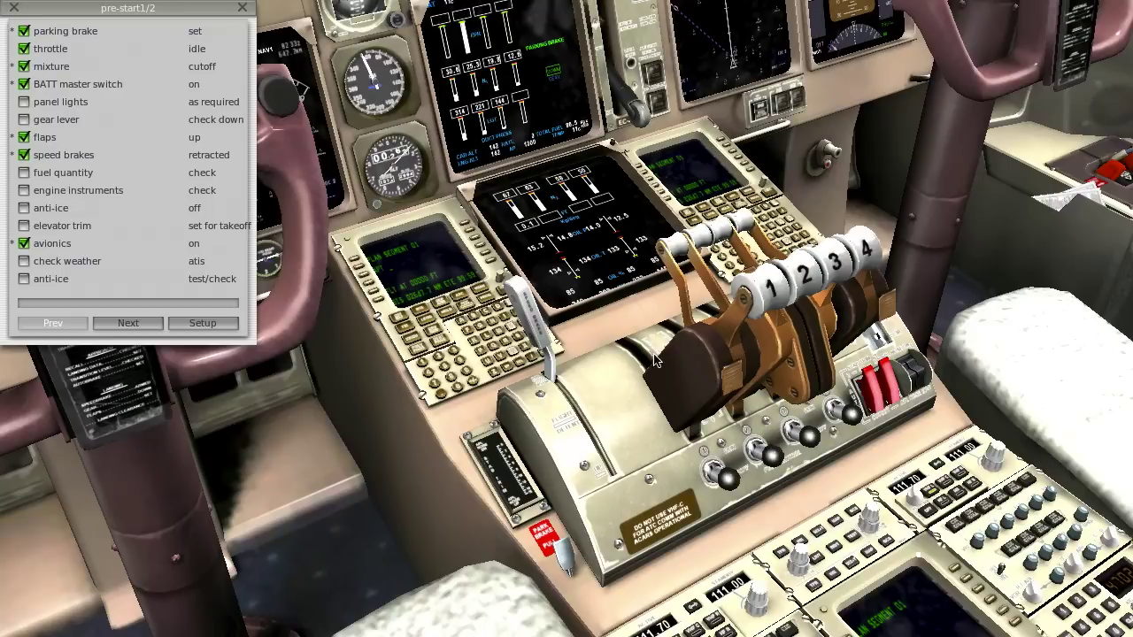
- Switch the guarded battery switch on the overhead panel off and back on to test the BATT master switch item
key("w")
key("w")
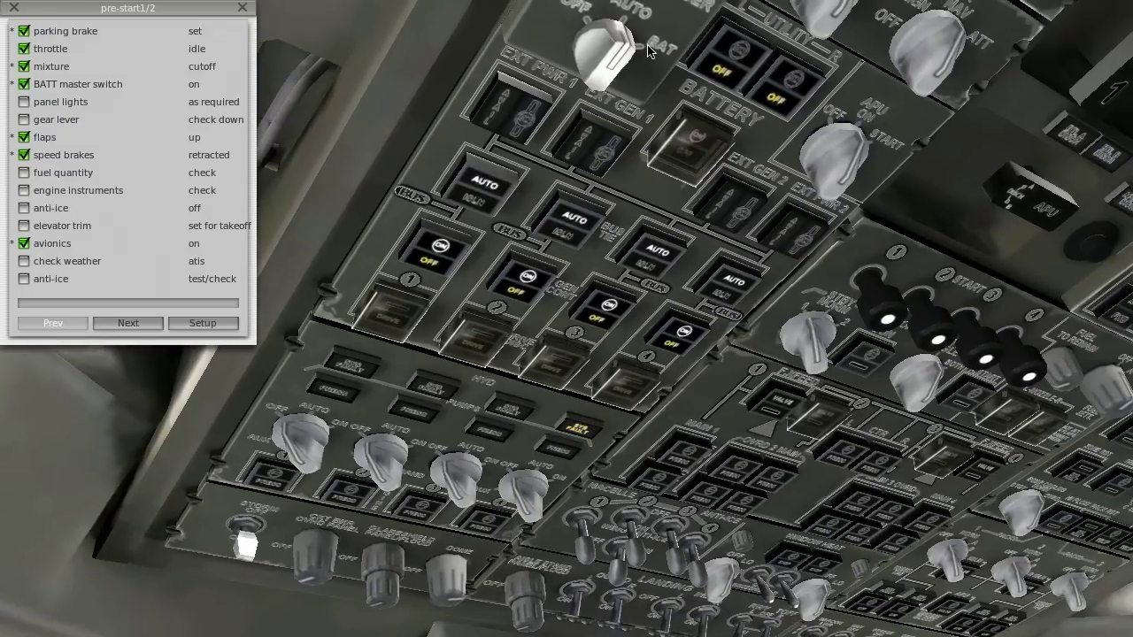
left_click(778, 126)
left_click(701, 156)
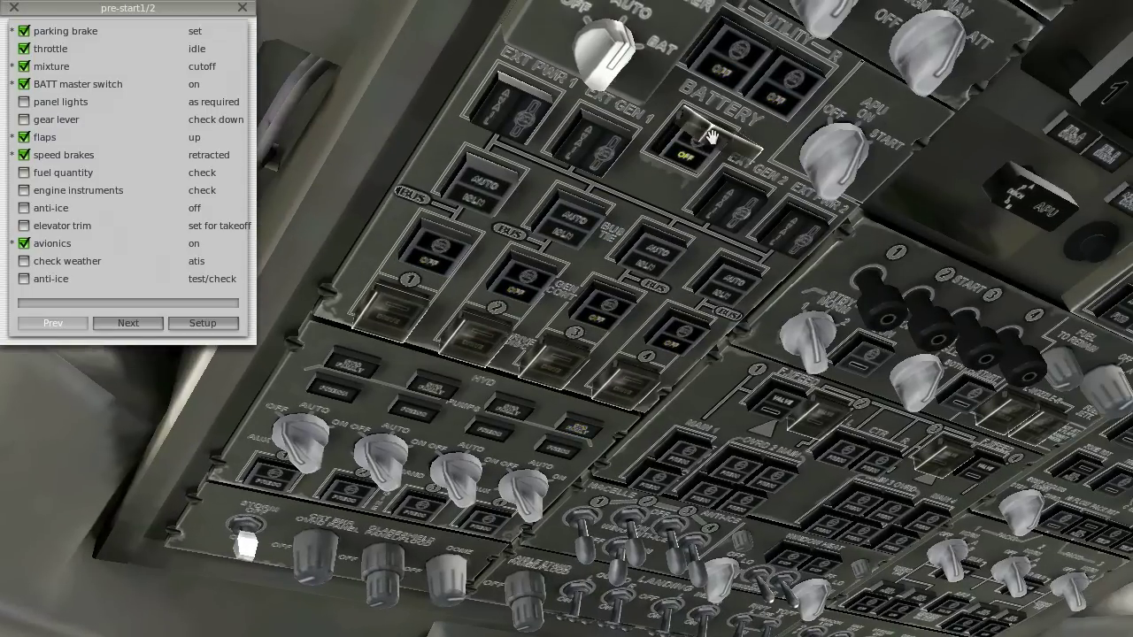
left_click(769, 124)
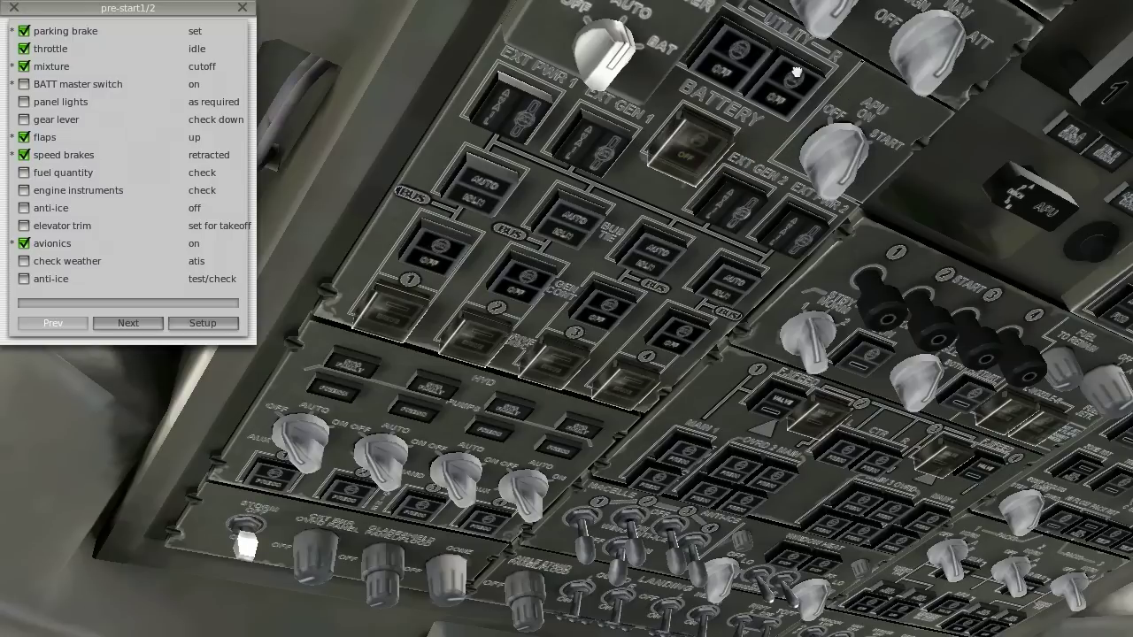
key("w")
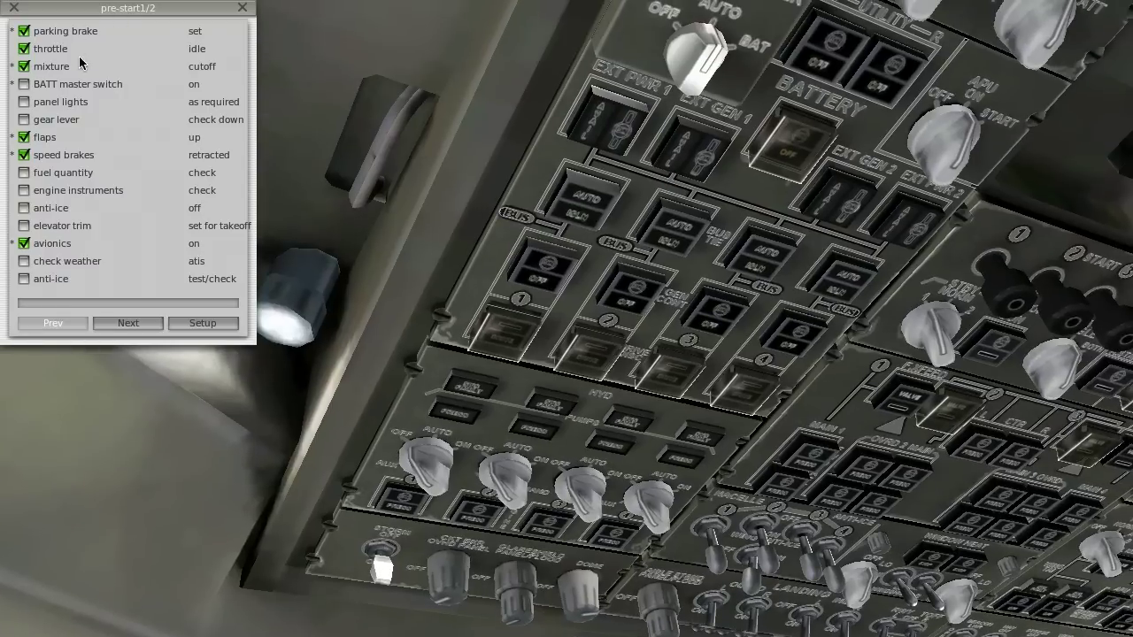
left_click(795, 148)
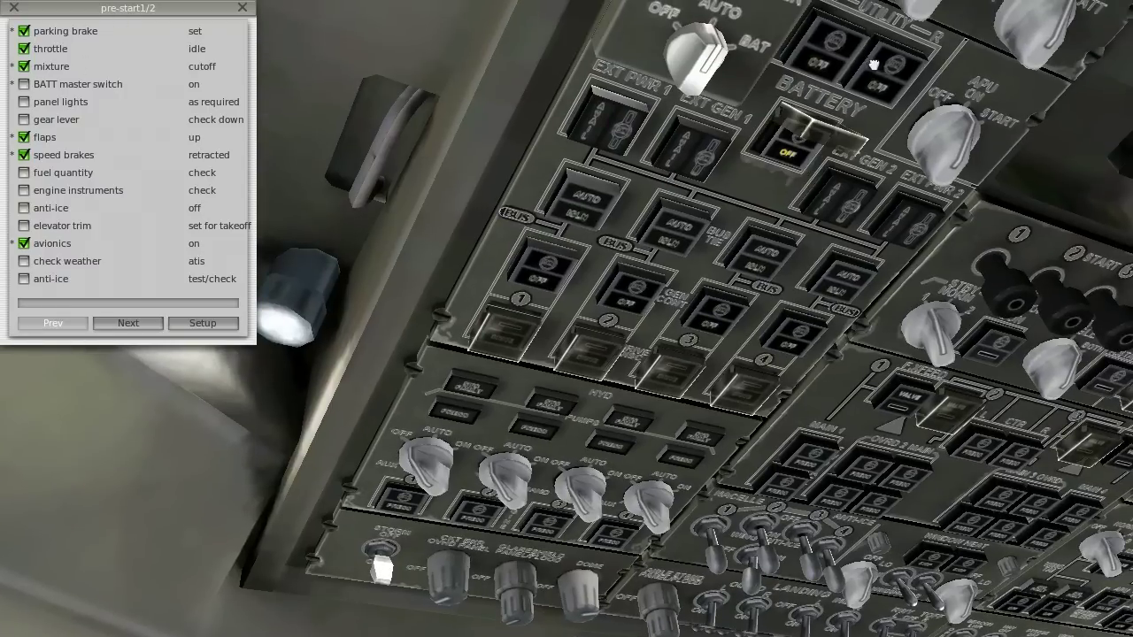
left_click(796, 149)
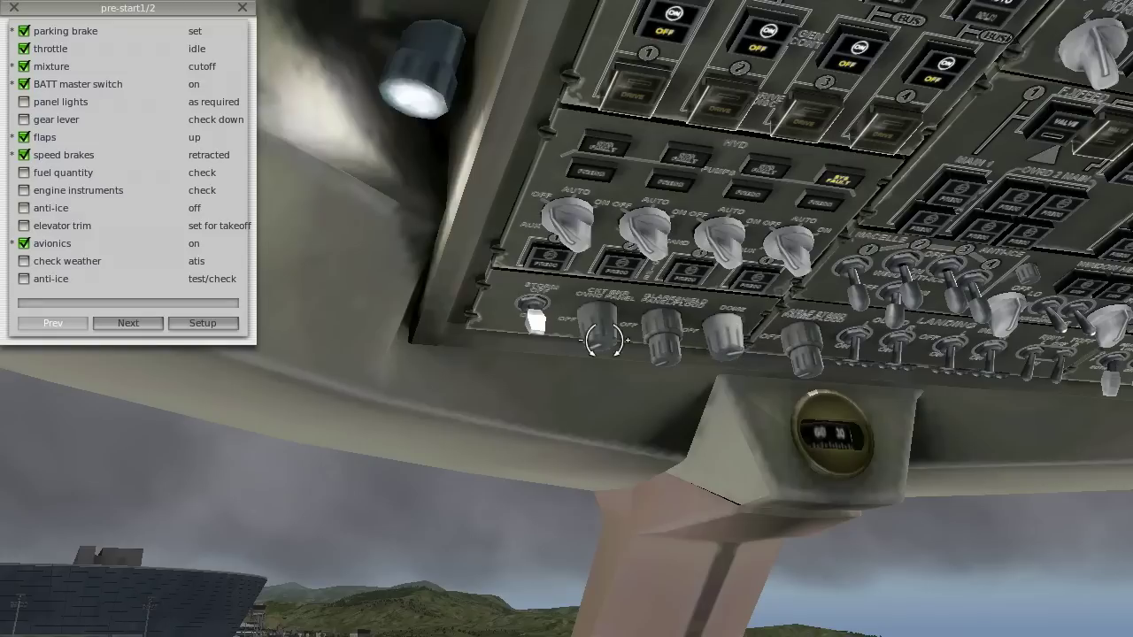
- Turn off the dome light on the overhead panel and tick the panel lights item in the checklist
left_click_drag(634, 222, 637, 256)
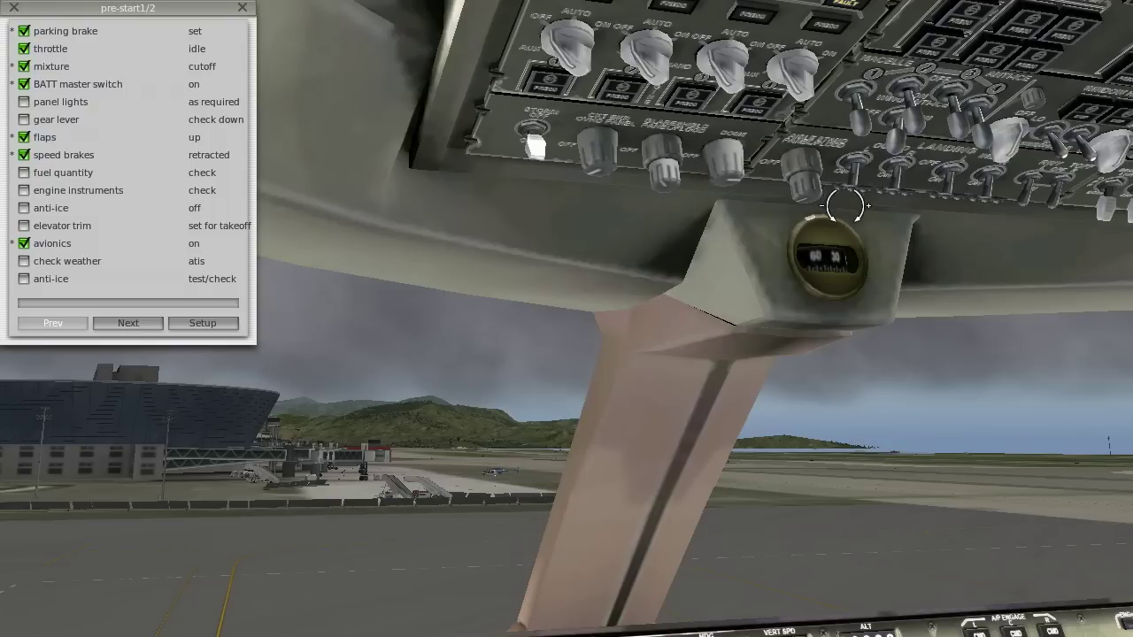
left_click(717, 168)
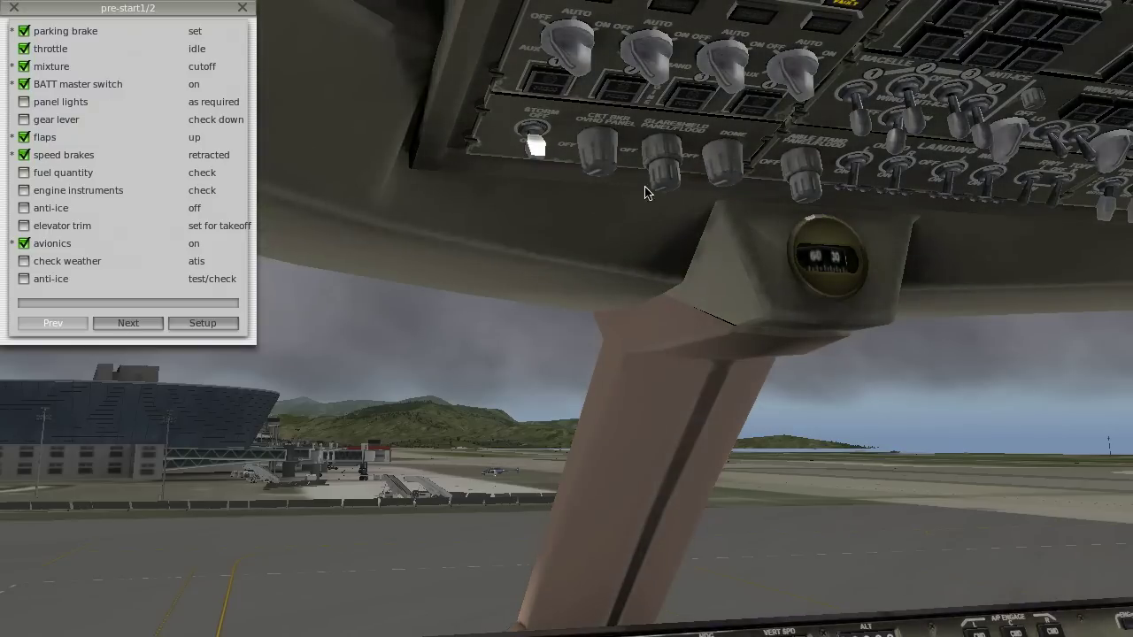
key("Down")
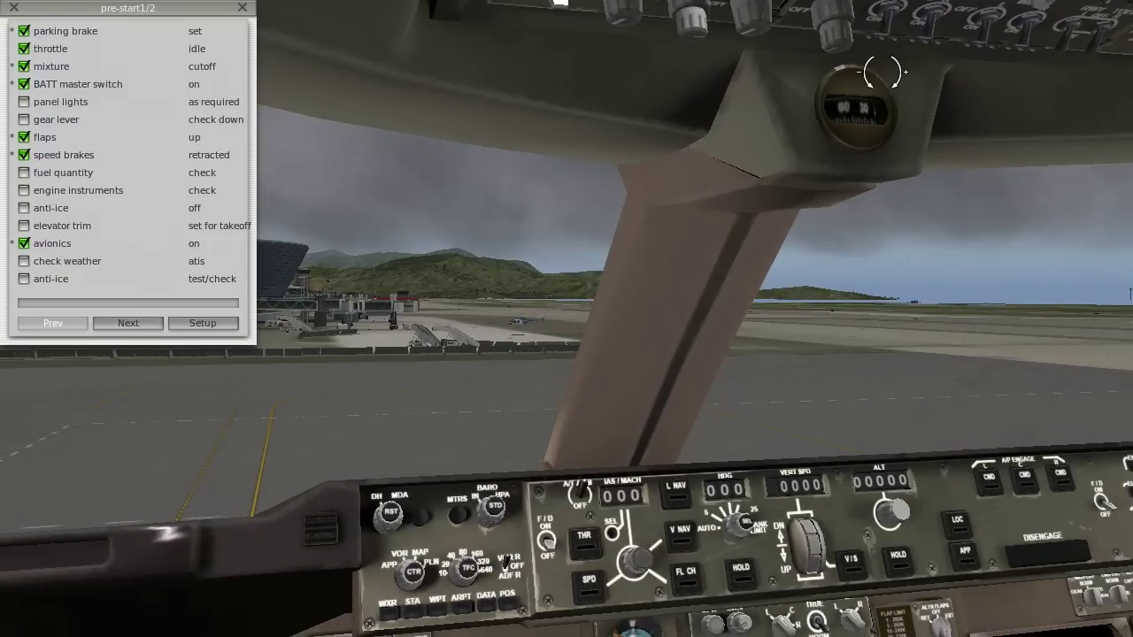
key("Up")
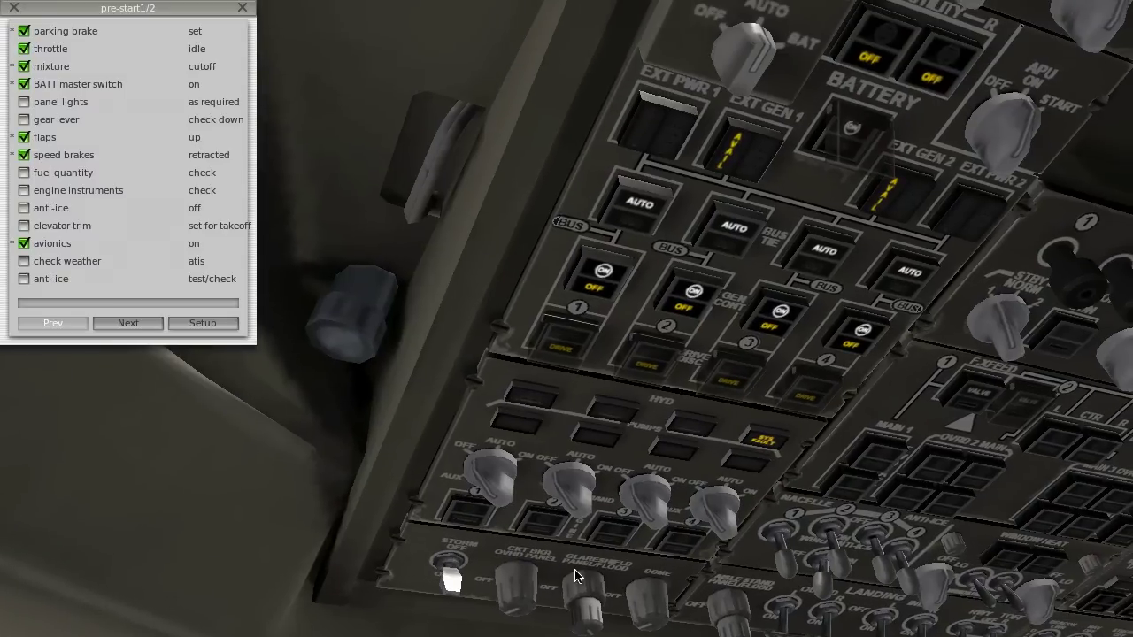
scroll(490, 586, "up", 3)
scroll(490, 586, "down", 3)
left_click(24, 102)
- Check the pedestal and main instruments, and tick the gear lever, fuel quantity and engine instruments items
key("Down")
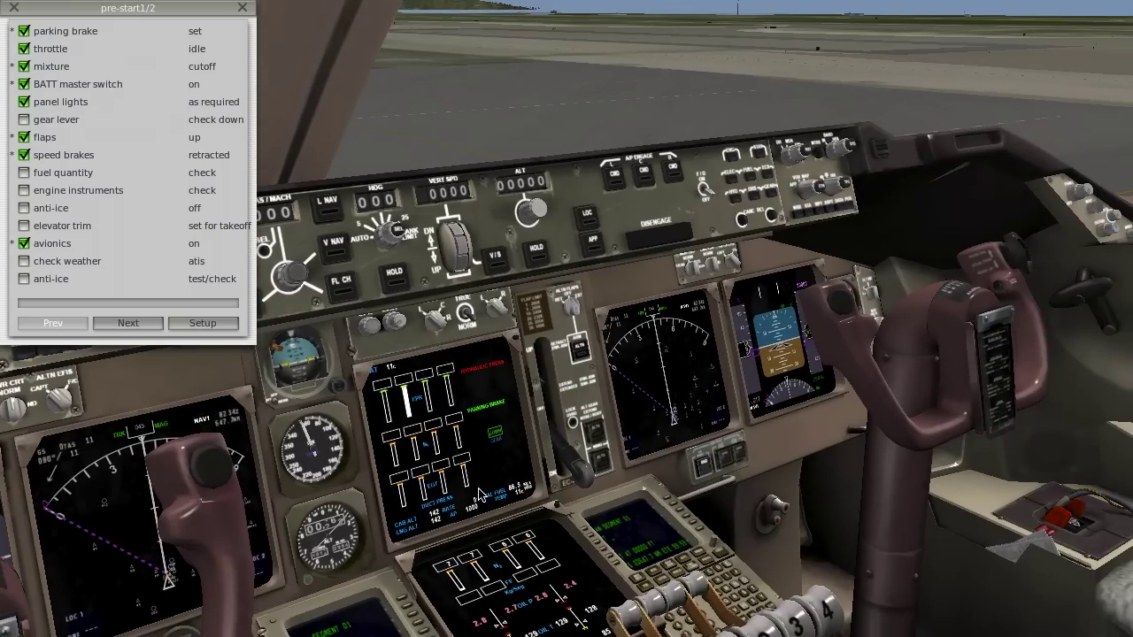
key("Down")
key("Down")
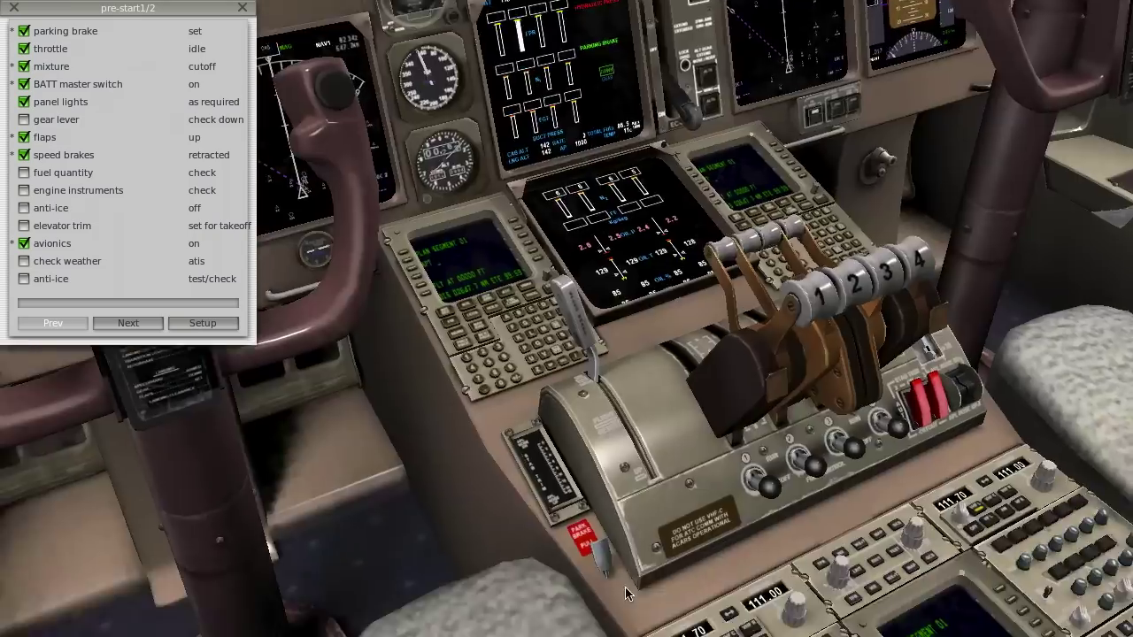
left_click(24, 120)
left_click(23, 172)
key("Up")
key("Up")
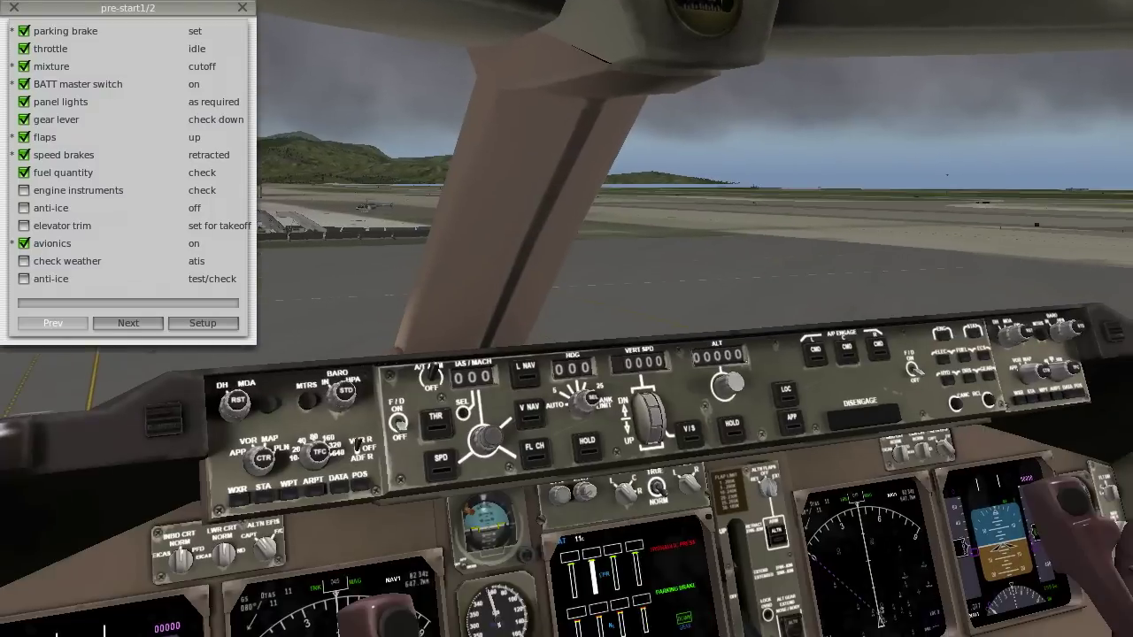
key("Down")
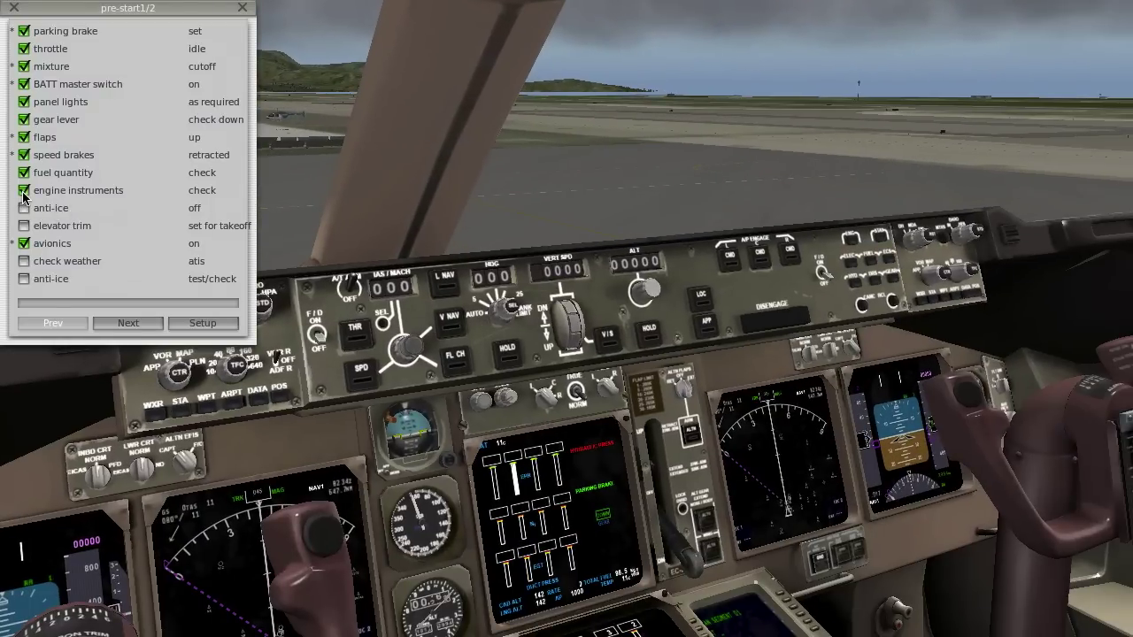
- Examine the overhead panel for the controls of the remaining checklist items and return to the main instrument panel
key("Up")
key("Up")
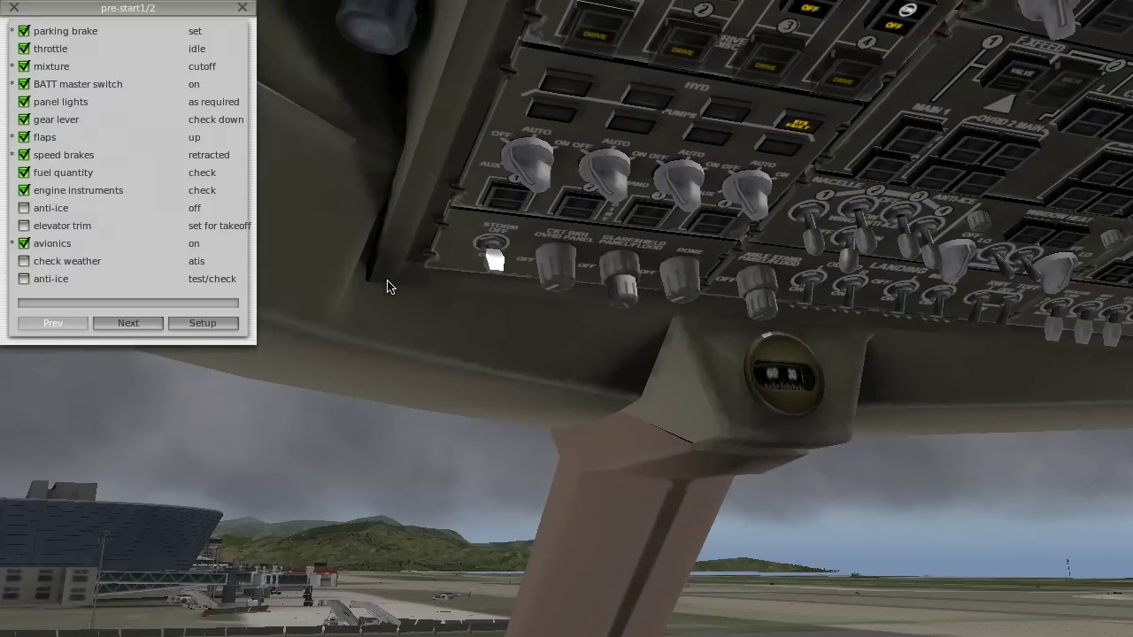
key("Up")
key("Up")
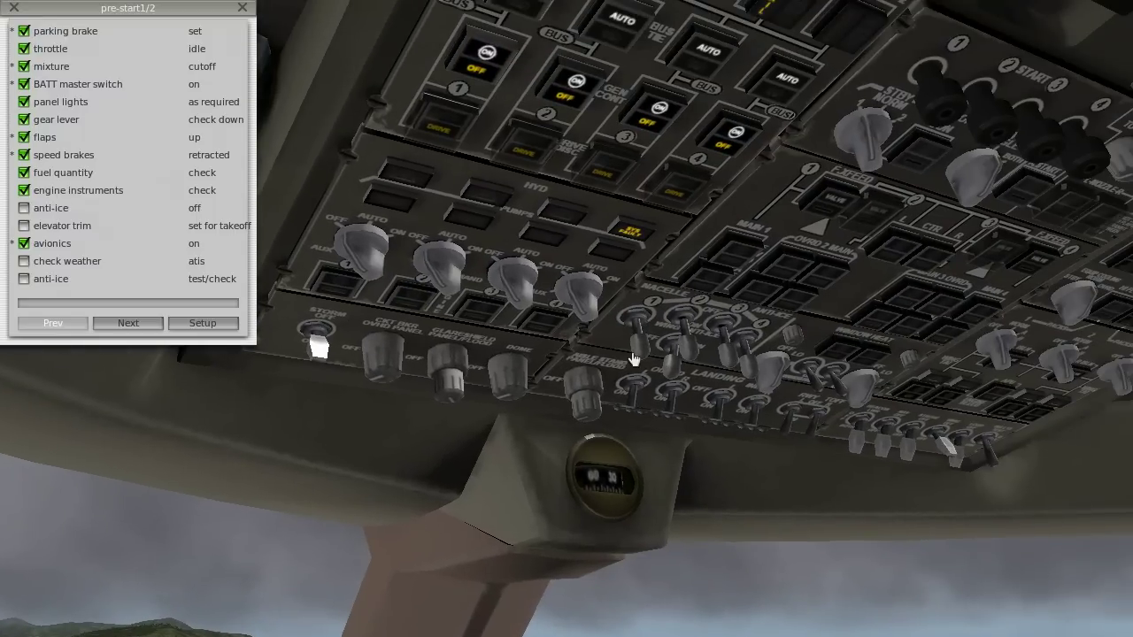
key("Down")
key("Down")
key("Down")
key("Down")
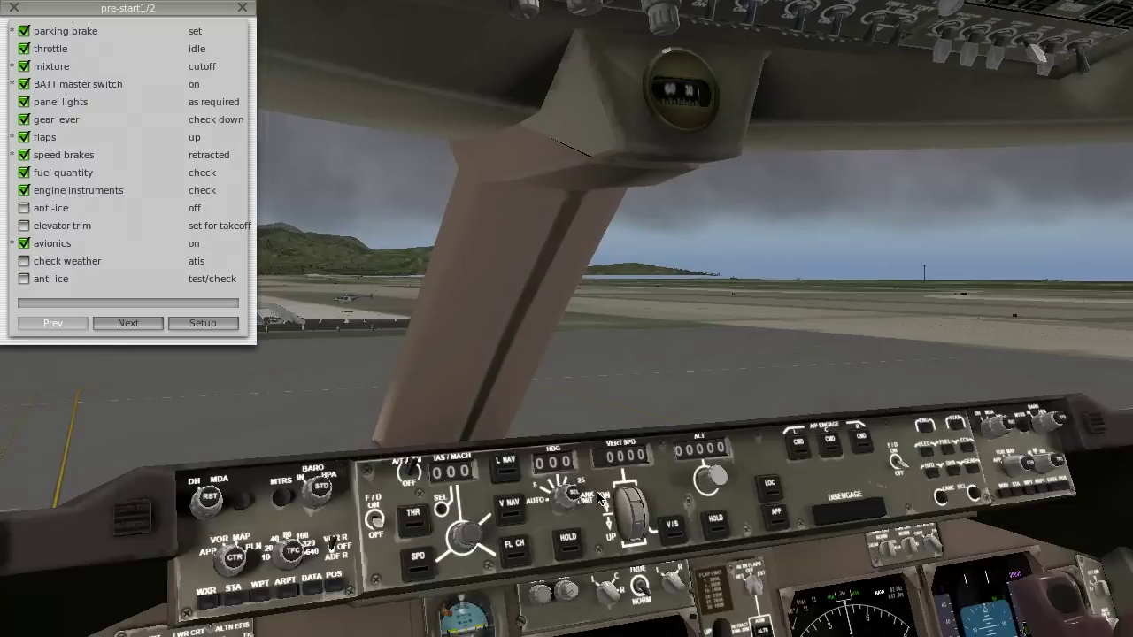
key("Down")
key("Down")
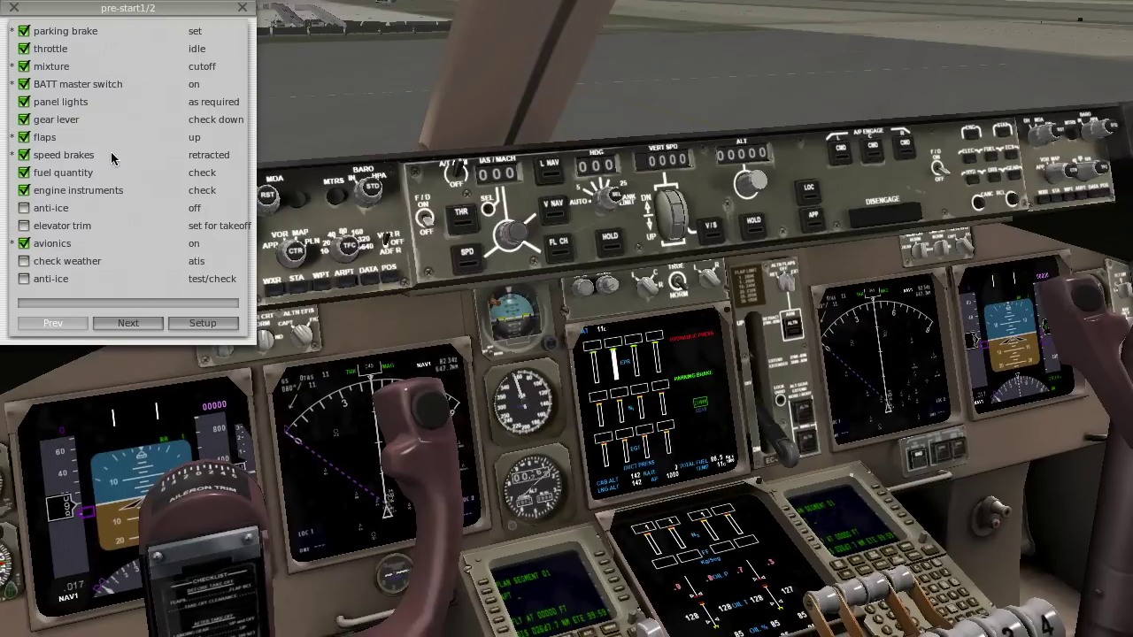
- Page forward through all remaining checklists from pre-start2/2 to shutdown, and close the checklist window
left_click(128, 323)
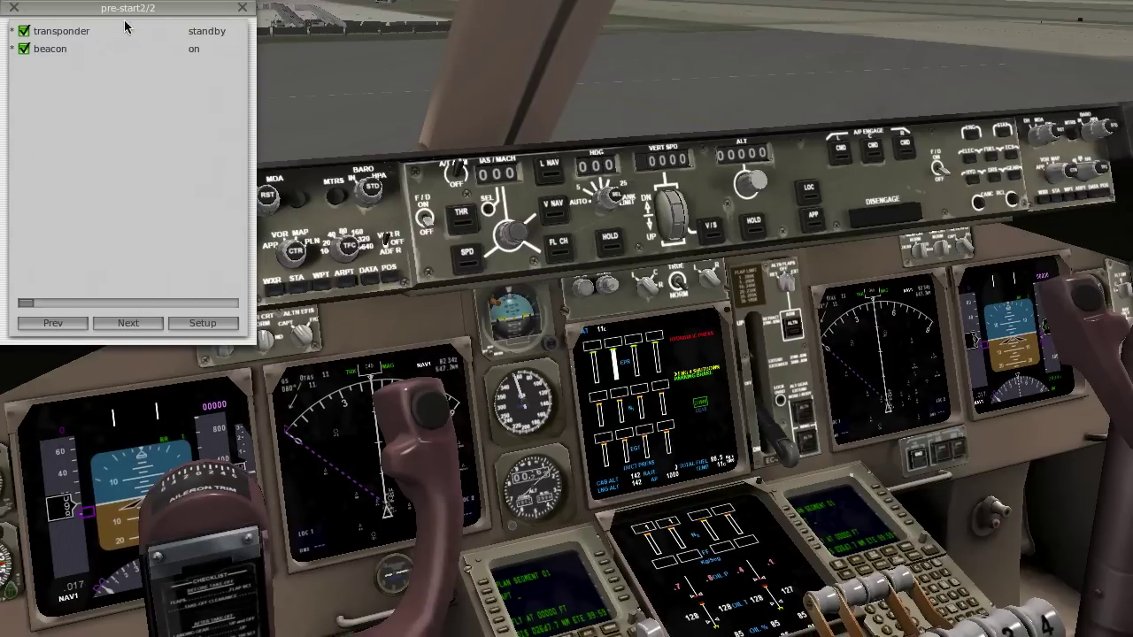
left_click(143, 323)
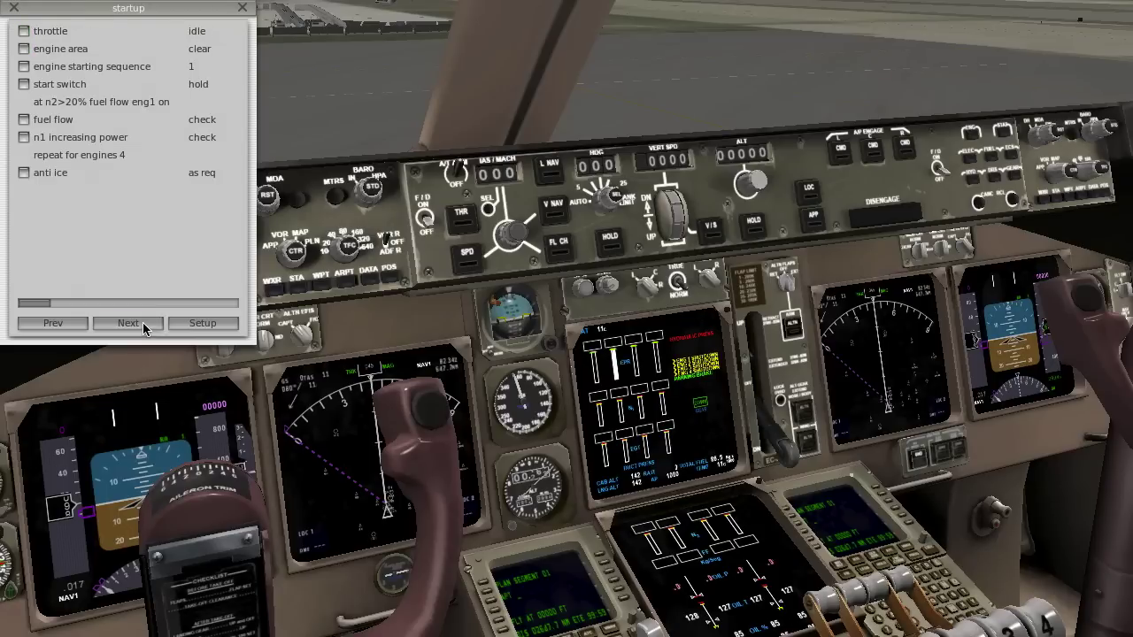
left_click(143, 322)
left_click(144, 322)
left_click(144, 324)
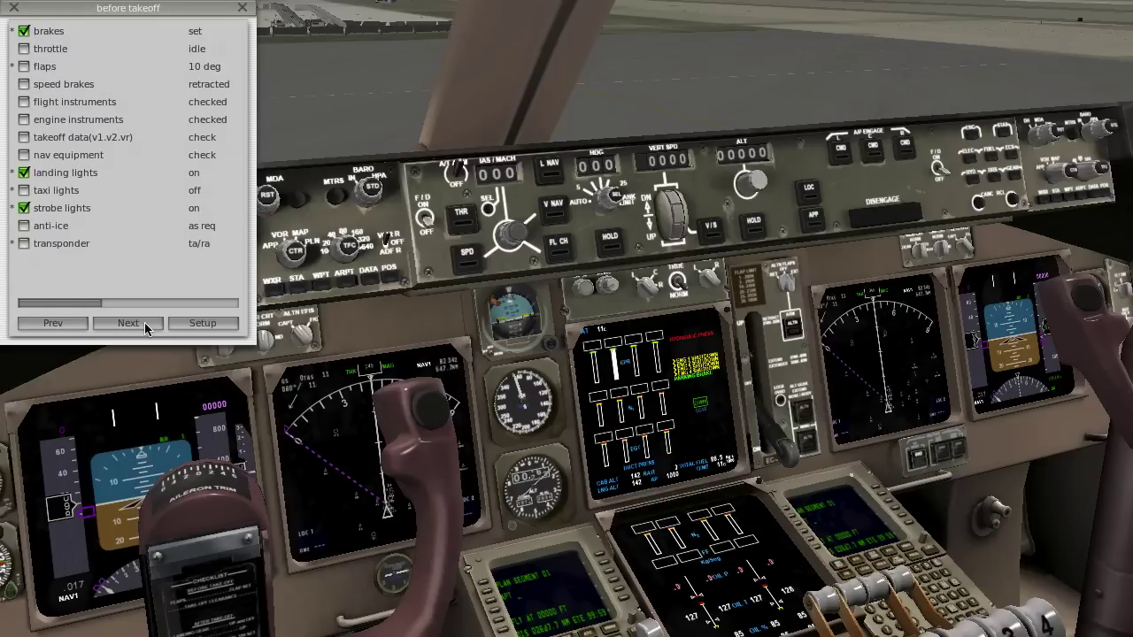
left_click(144, 324)
left_click(145, 324)
left_click(144, 324)
left_click(144, 323)
left_click(145, 324)
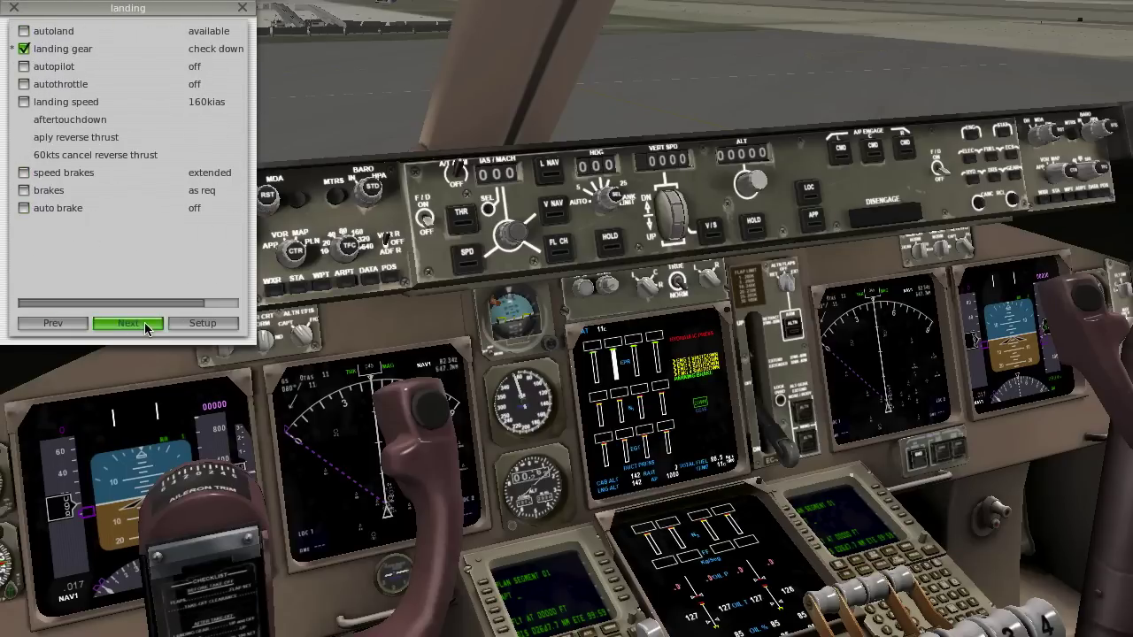
left_click(144, 324)
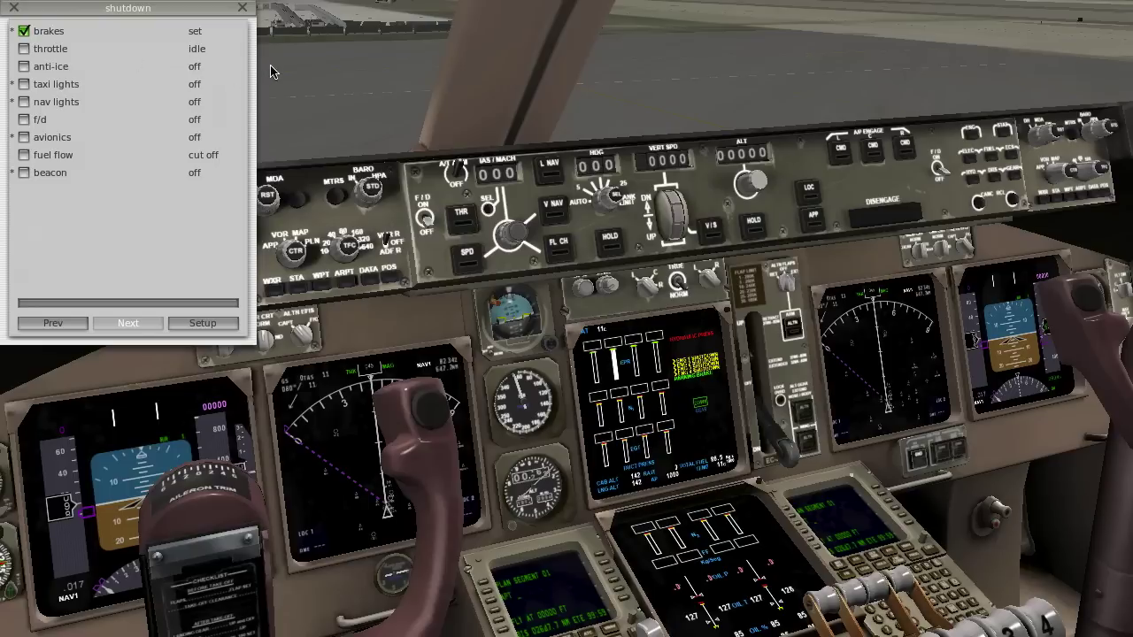
left_click(242, 8)
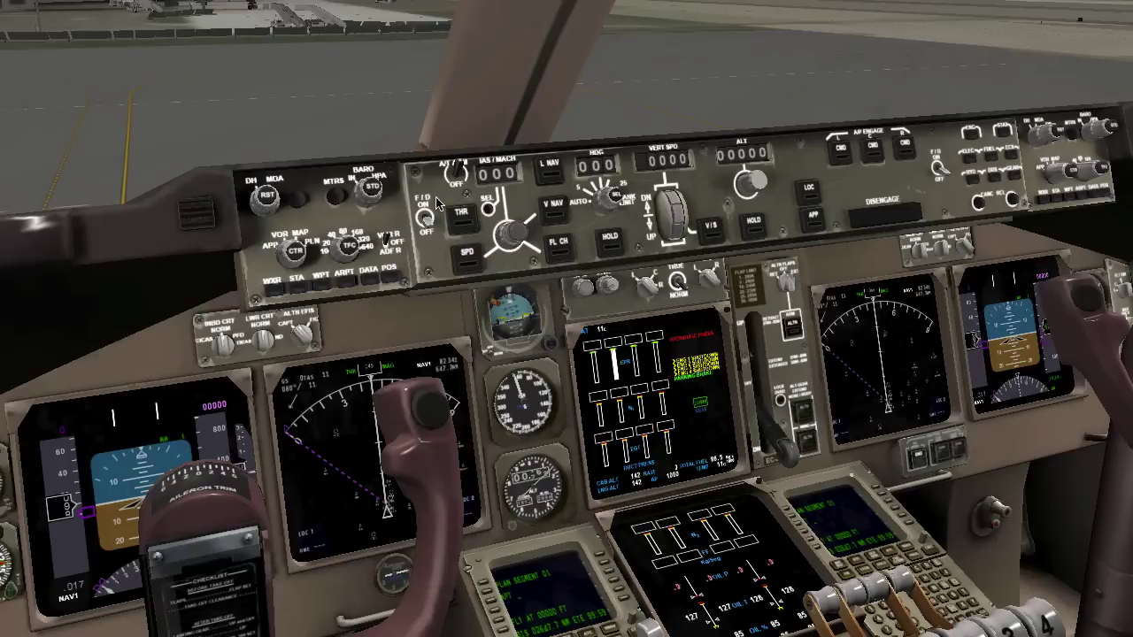